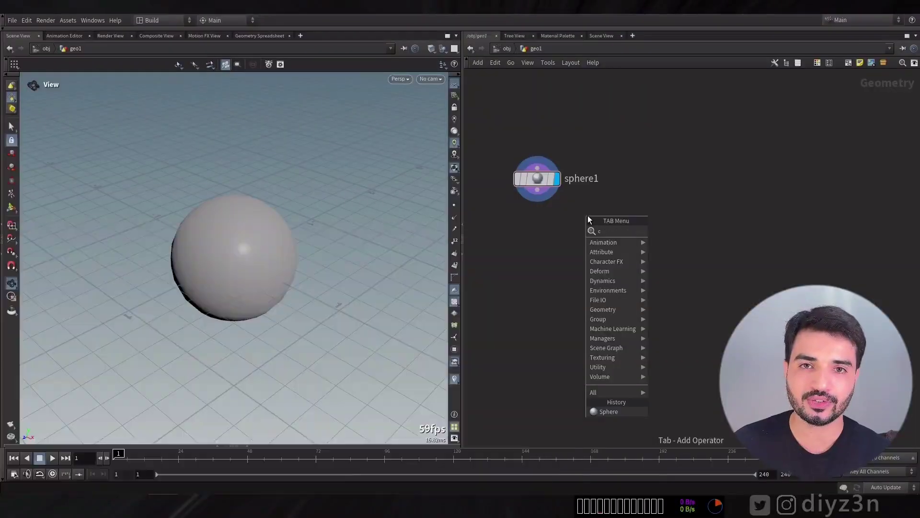
- Add a CHOP Network node beside the sphere and enter it
type("hop")
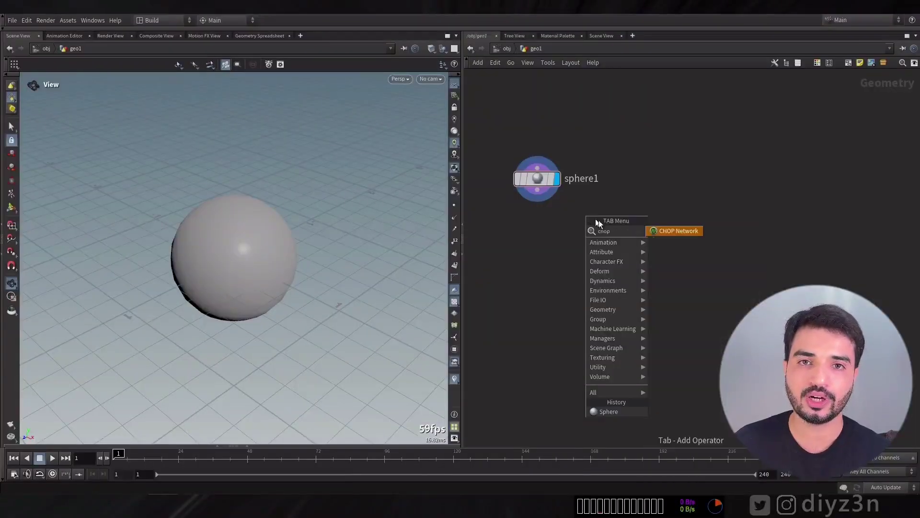
left_click(659, 231)
left_click(628, 229)
double_click(631, 233)
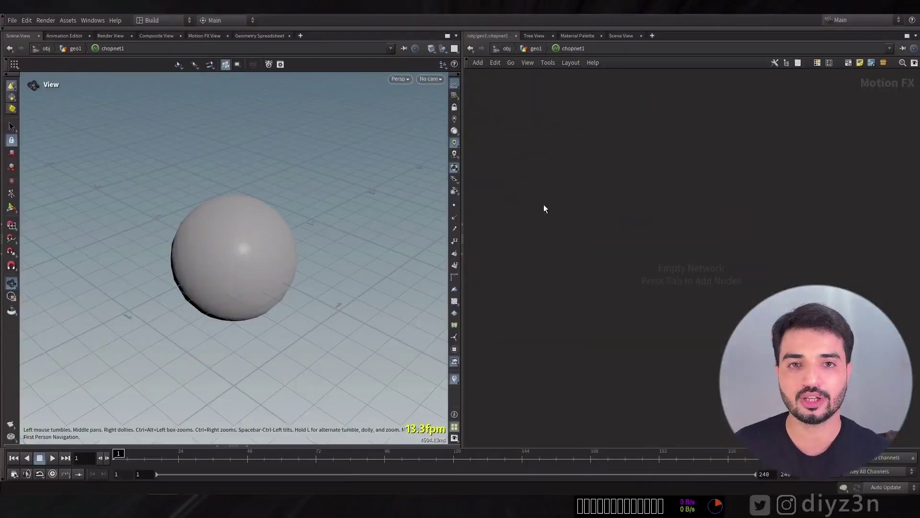
- Split the viewer pane top/bottom into a Scene View and a Motion FX View, and expand the Motion FX View over the full height
left_click(202, 36)
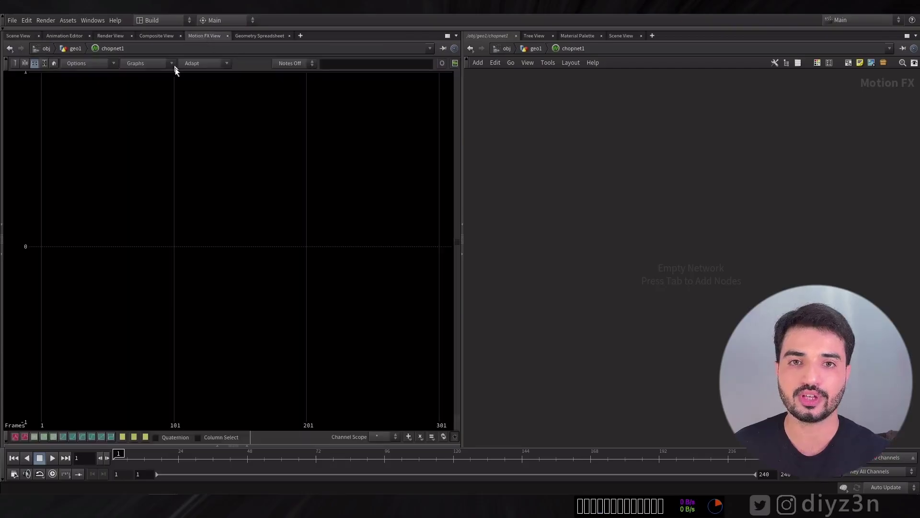
left_click(456, 37)
mouse_move(506, 178)
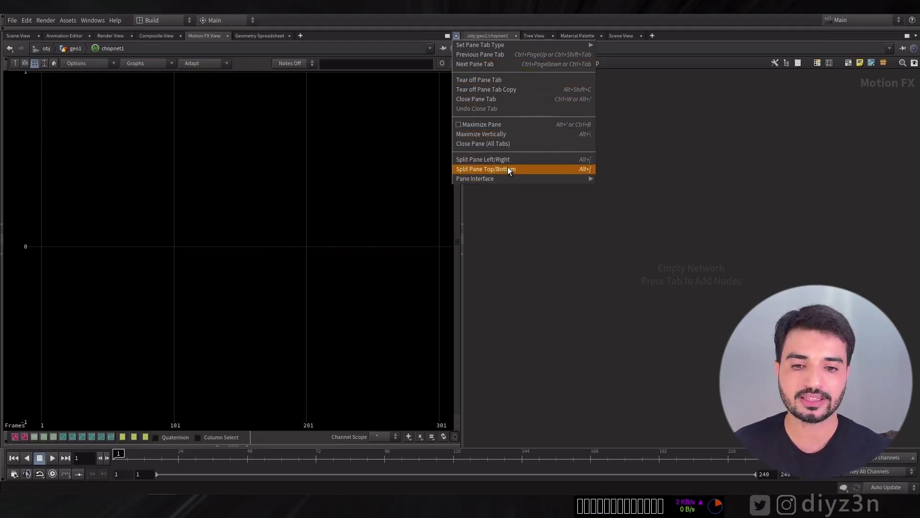
left_click(508, 167)
left_click(20, 36)
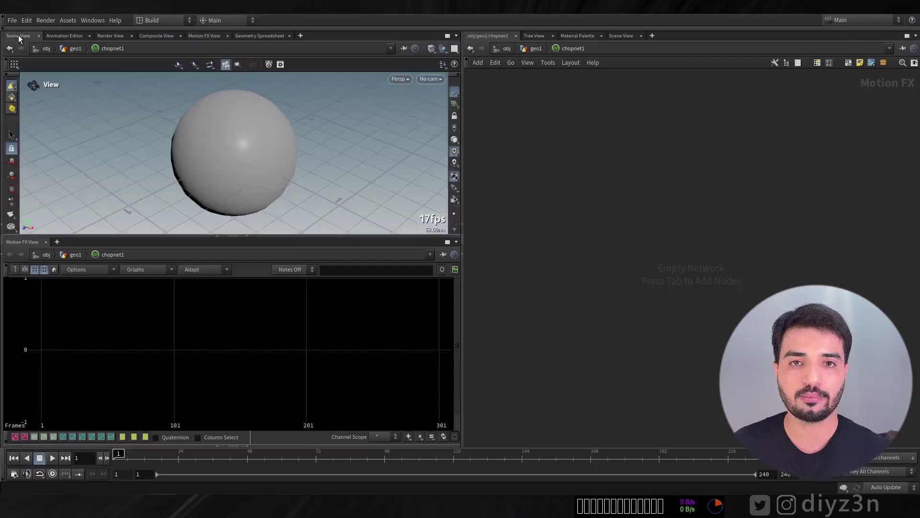
left_click(209, 241)
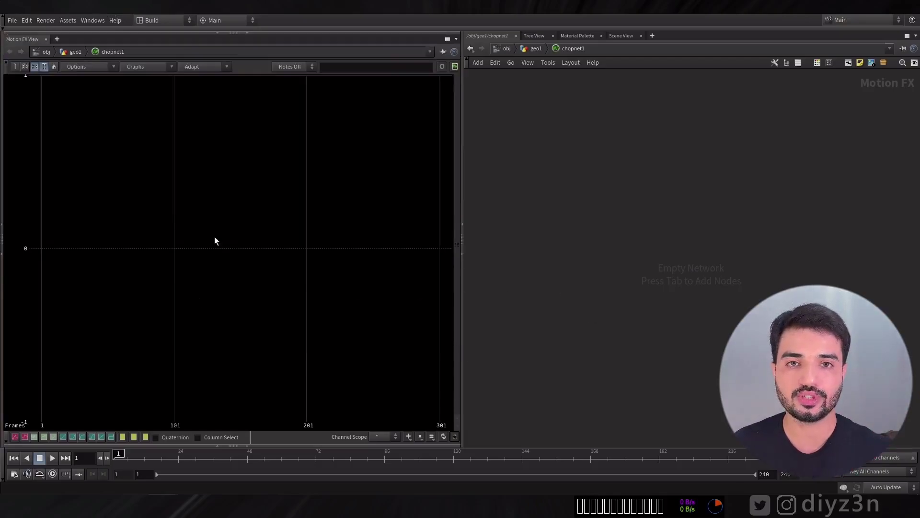
- Add a File node to the CHOP network, load $HIP/Fearless.mp3 as its channel file and display its waveform
key("Tab")
type("file")
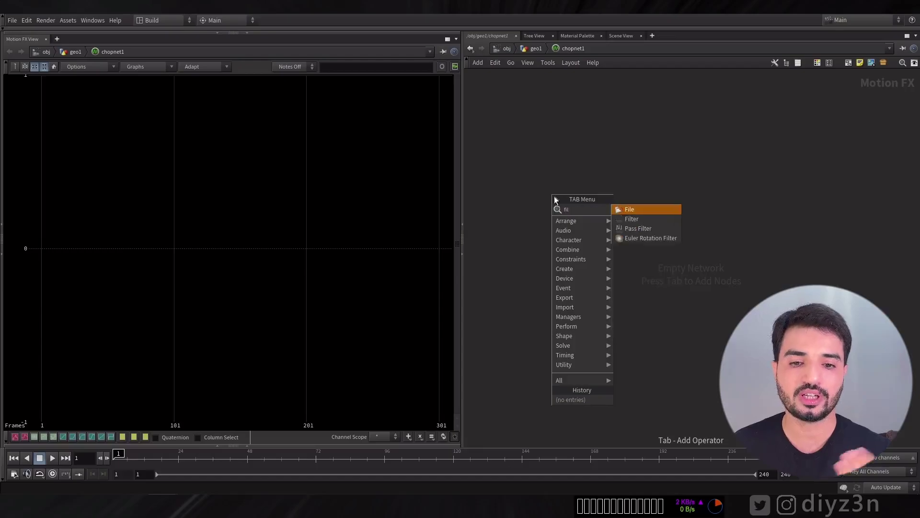
key("Return")
left_click(572, 157)
left_click(910, 103)
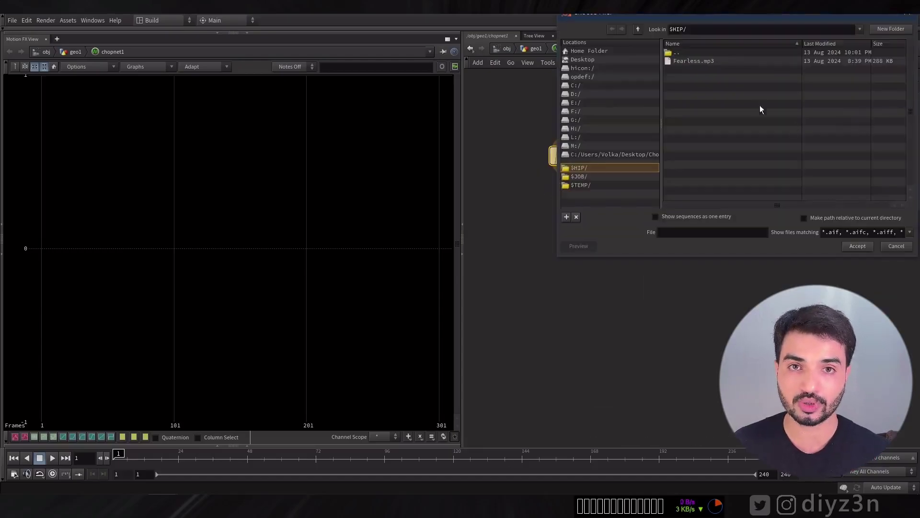
double_click(700, 60)
mouse_move(571, 157)
left_click(597, 136)
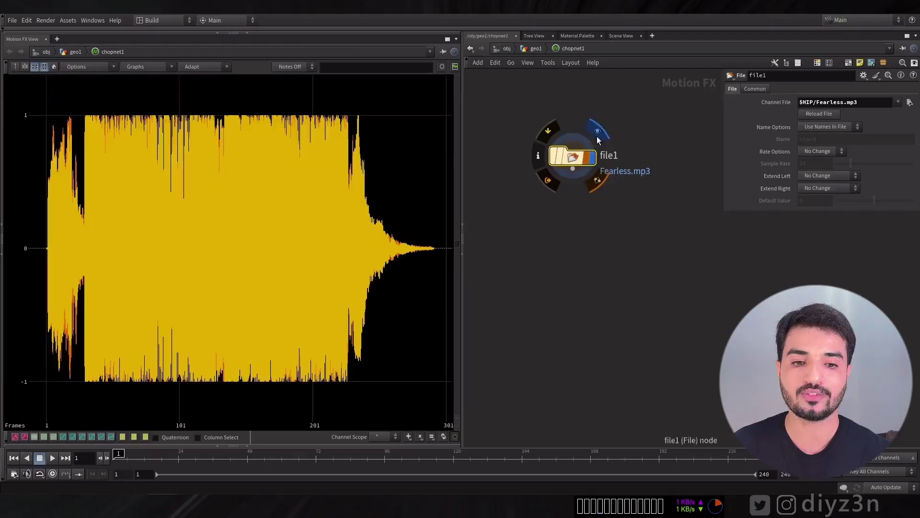
- Examine the loaded audio waveform up close, looking at the individual curves of its two channels
right_click_drag(216, 213, 189, 243)
middle_click_drag(189, 244, 274, 235)
right_click_drag(275, 235, 277, 240)
middle_click_drag(307, 270, 288, 269)
right_click_drag(288, 212, 298, 210)
middle_click_drag(144, 268, 308, 271)
right_click_drag(203, 247, 245, 227)
right_click_drag(127, 307, 192, 271)
right_click_drag(469, 162, 518, 163)
right_click_drag(262, 214, 304, 204)
right_click_drag(162, 195, 262, 229)
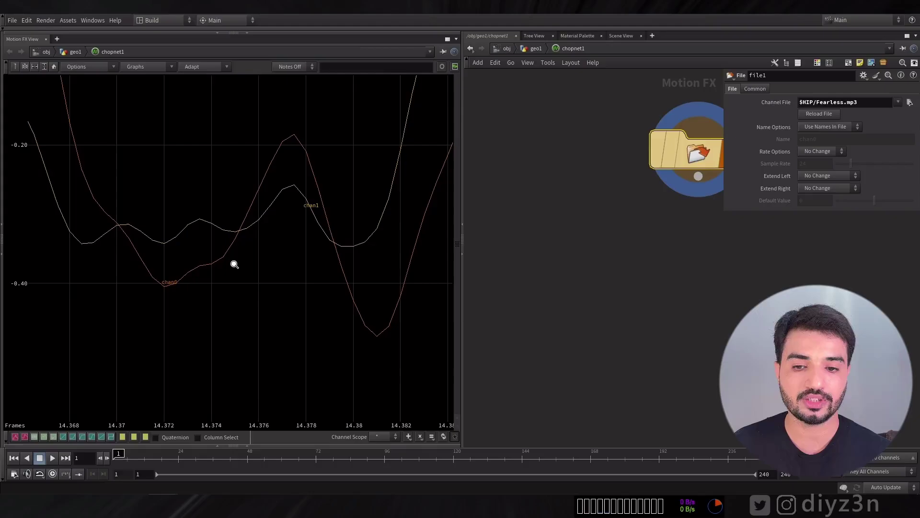
scroll(579, 269, "down", 3)
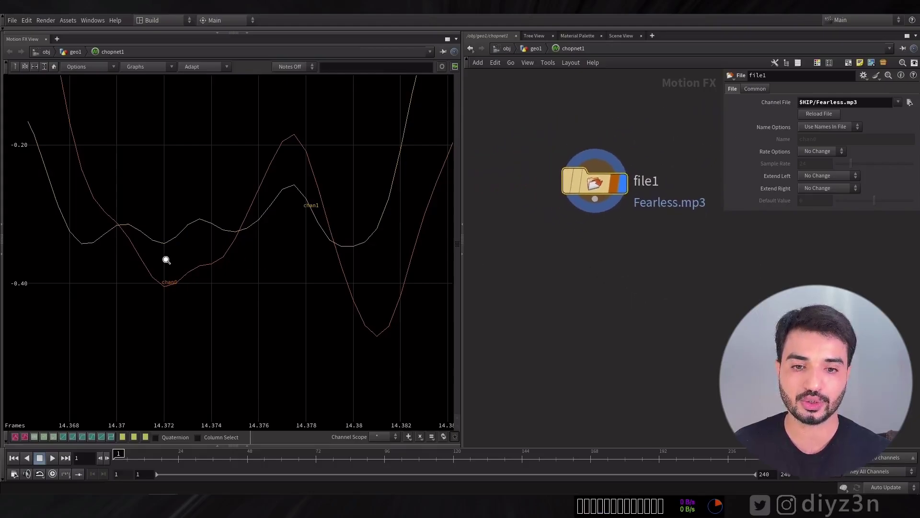
key("h")
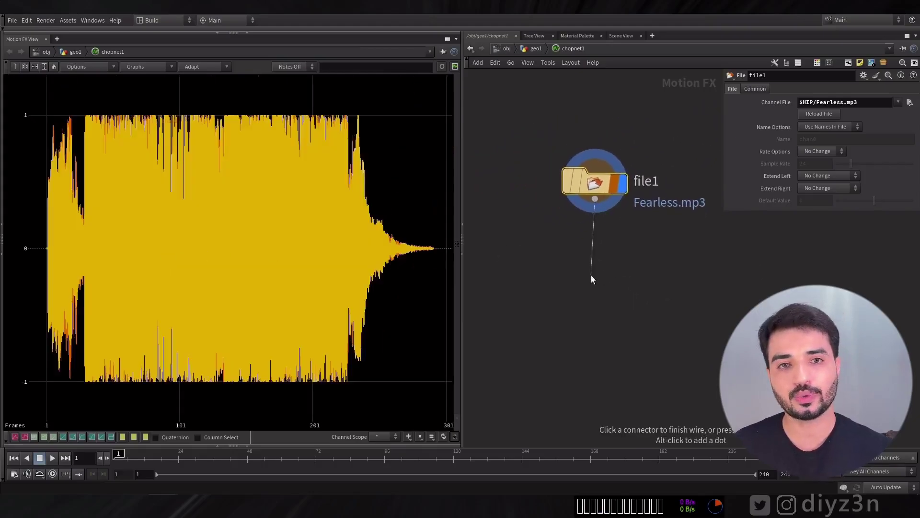
- Add a Delete node connected to the output of the audio file node
right_click_drag(171, 354, 393, 280, "alt")
right_click_drag(88, 316, 379, 261, "alt")
key("Tab")
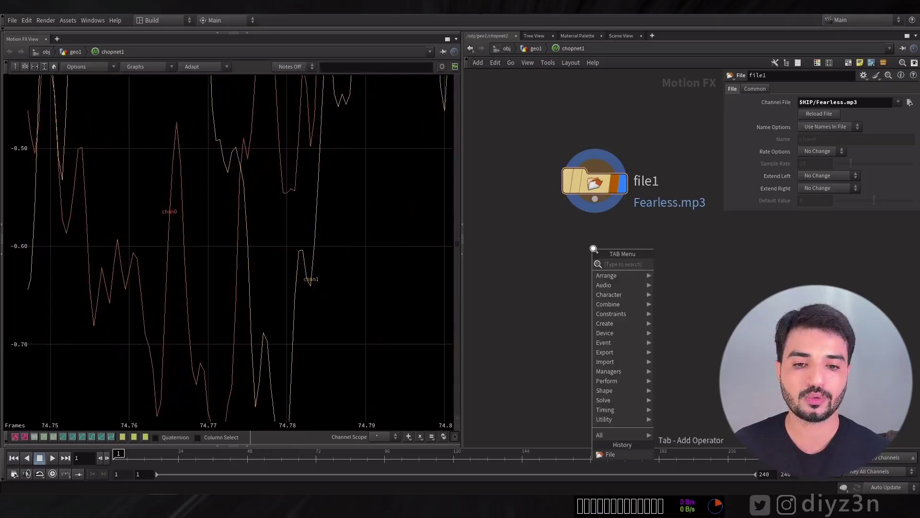
type("de")
left_click(668, 271)
left_click(605, 248)
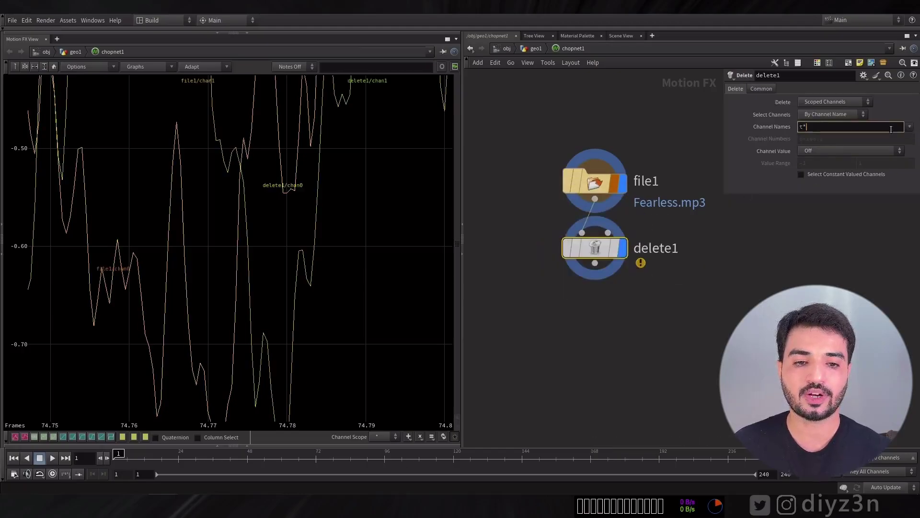
- Set the Delete node to remove channel chan0 and display only its output in the graph
left_click(910, 127)
left_click(901, 138)
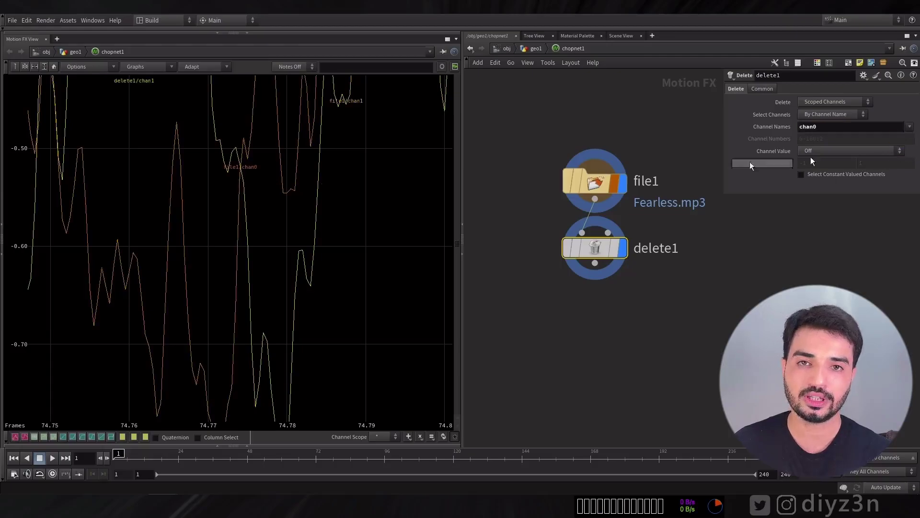
mouse_move(613, 252)
left_click(625, 188)
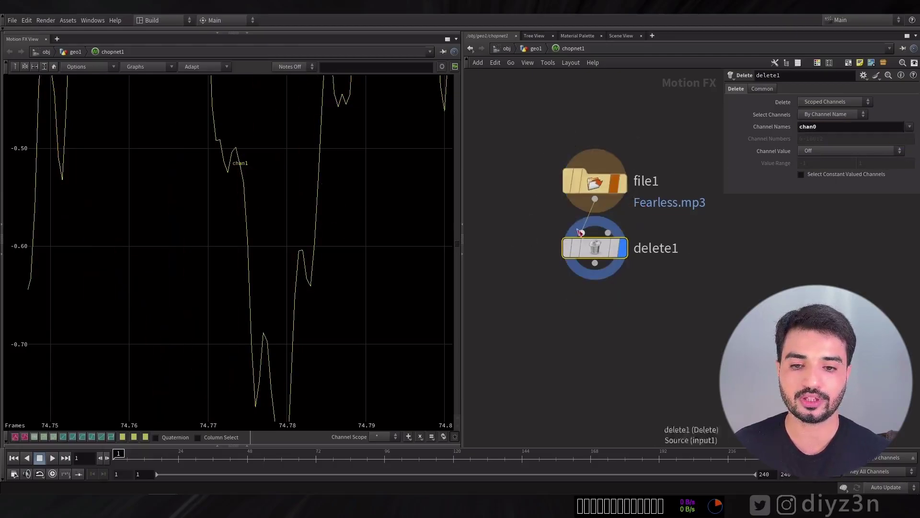
left_click(559, 214)
left_click(559, 214)
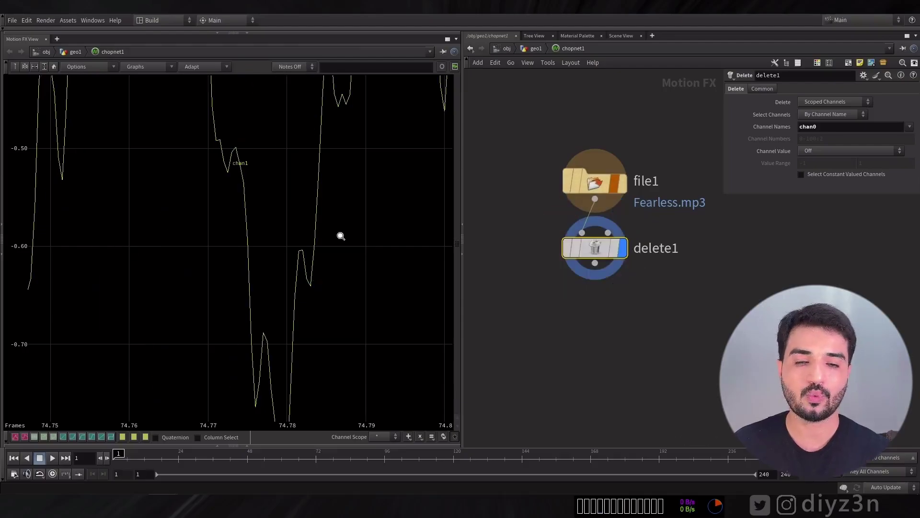
key("h")
- Add a Null node fed by the Delete node and rename it PlayBack
scroll(588, 265, "down", 2)
middle_click_drag(590, 335, 578, 259)
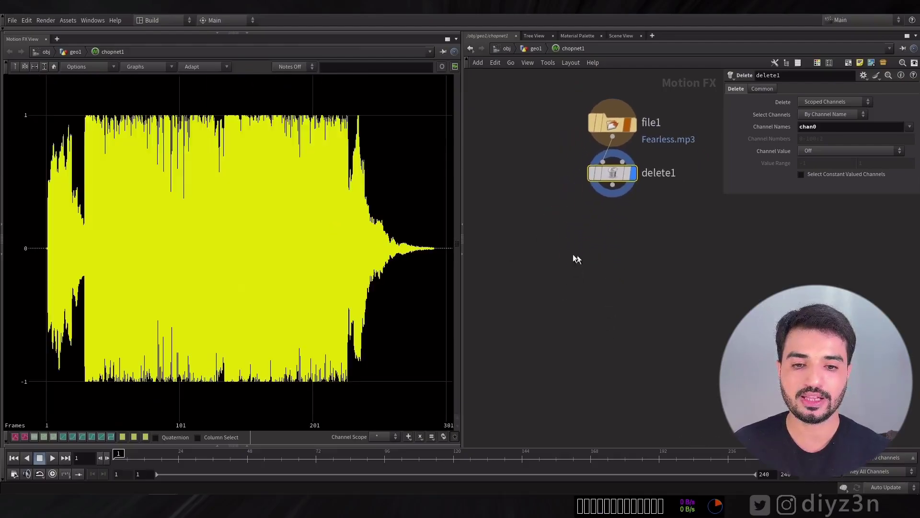
key("Tab")
type("nu")
left_click(586, 267)
left_click(516, 271)
left_click_drag(515, 260, 612, 184)
left_click(562, 270)
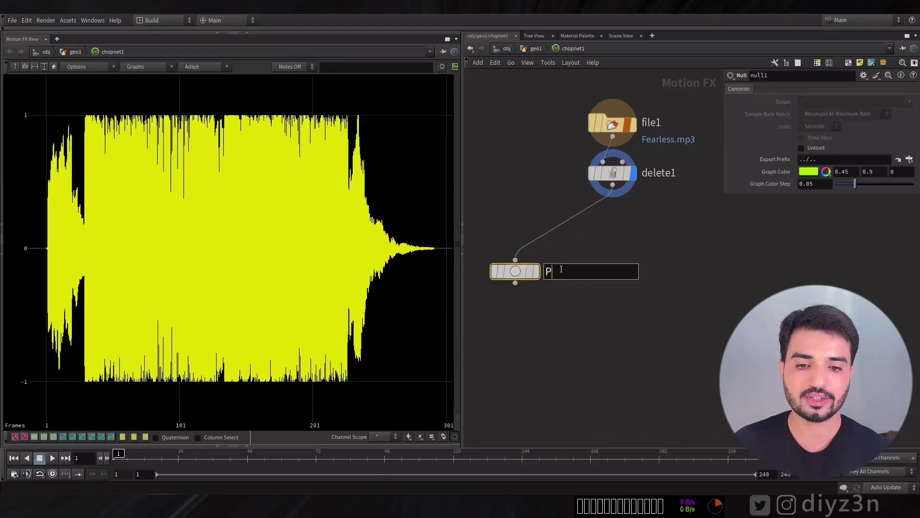
type("PlayBack")
key("Return")
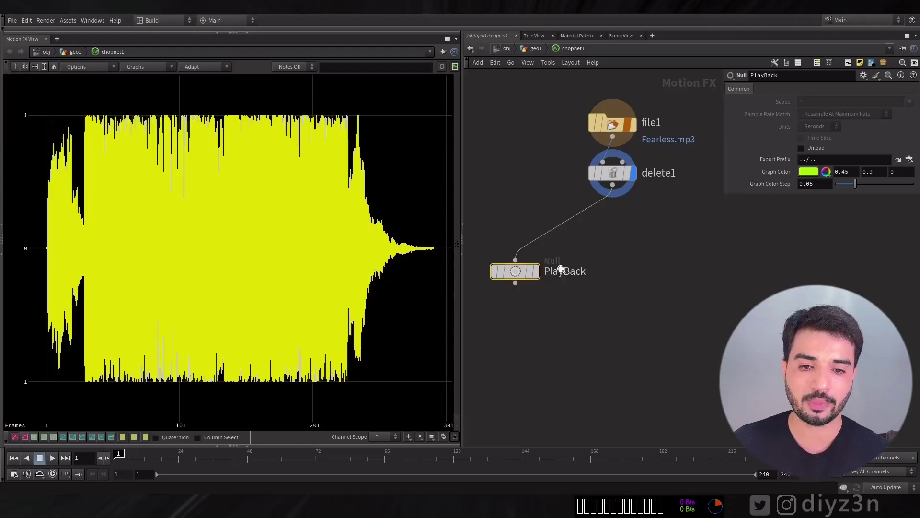
- Assign the PlayBack null as the CHOP audio source in the Audio Panel and close the panel
left_click(37, 476)
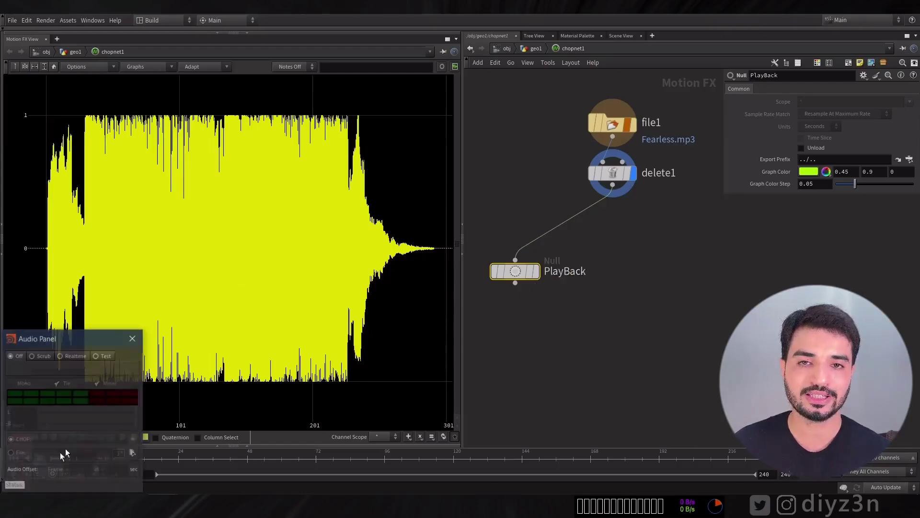
left_click_drag(48, 336, 141, 256)
mouse_move(525, 277)
left_click_drag(524, 277, 163, 360)
left_click(231, 257)
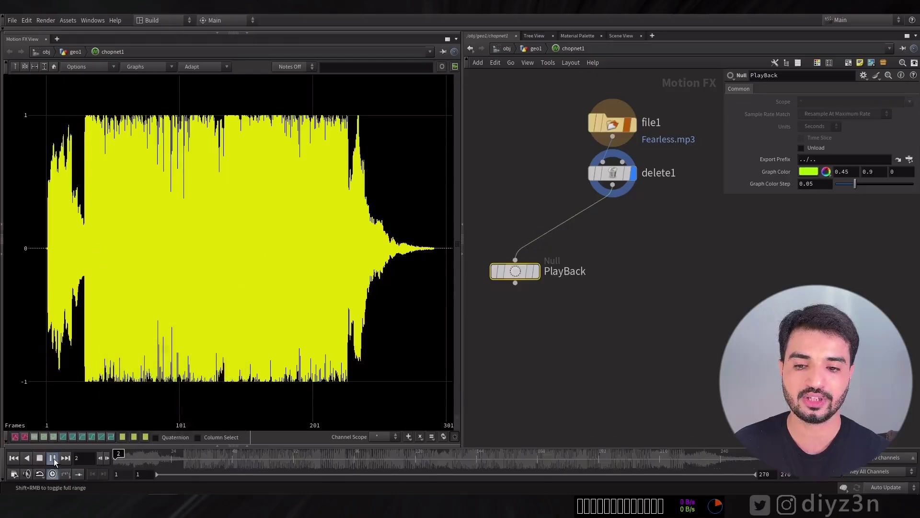
right_click_drag(98, 210, 193, 156)
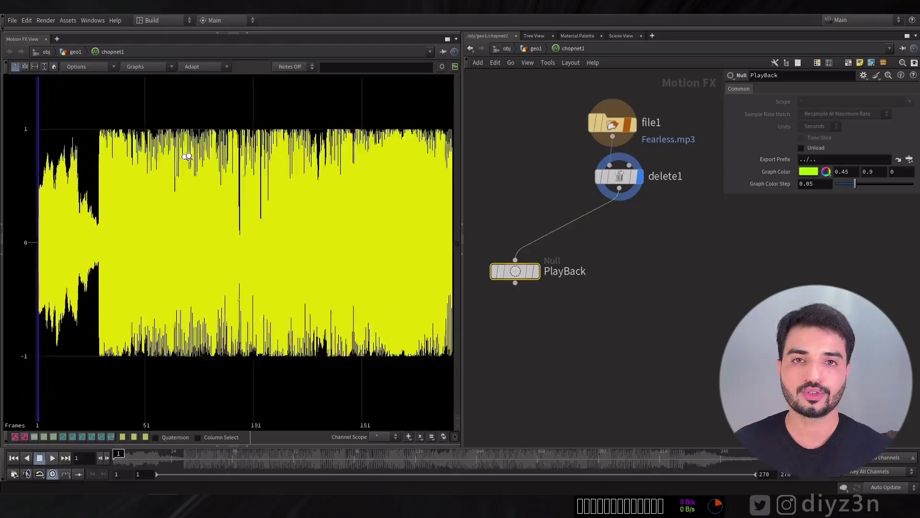
- Try a temporary Wave node with period 6.48 and phase 0.02 for comparison with the audio waveform, and delete it
key("Tab")
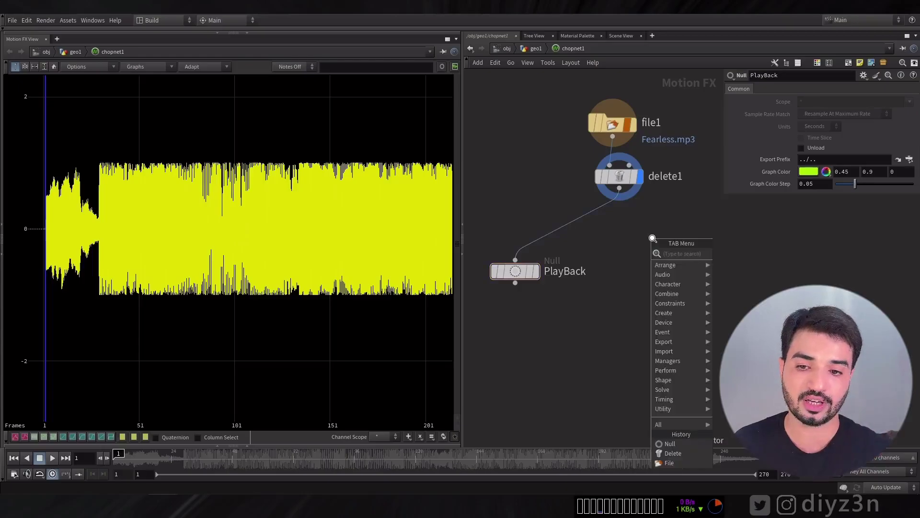
type("w")
left_click(731, 262)
left_click(631, 238)
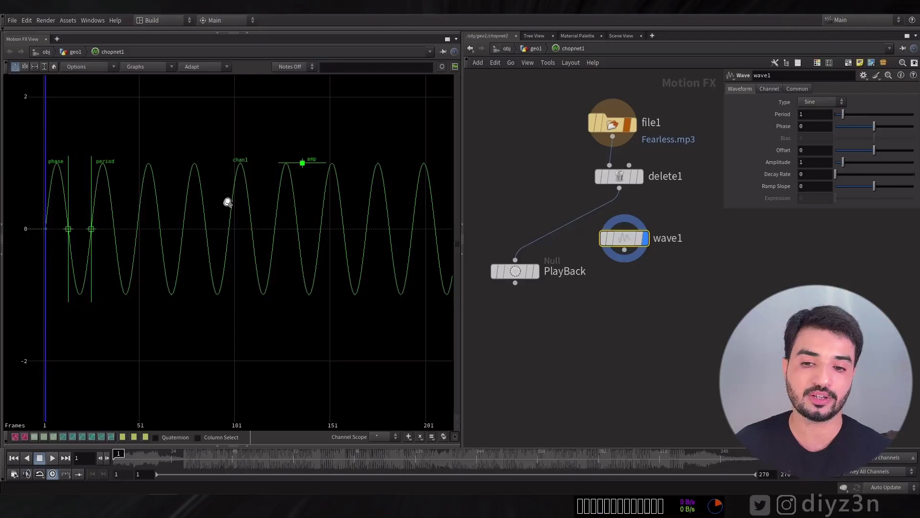
left_click_drag(844, 119, 887, 120)
left_click(640, 176)
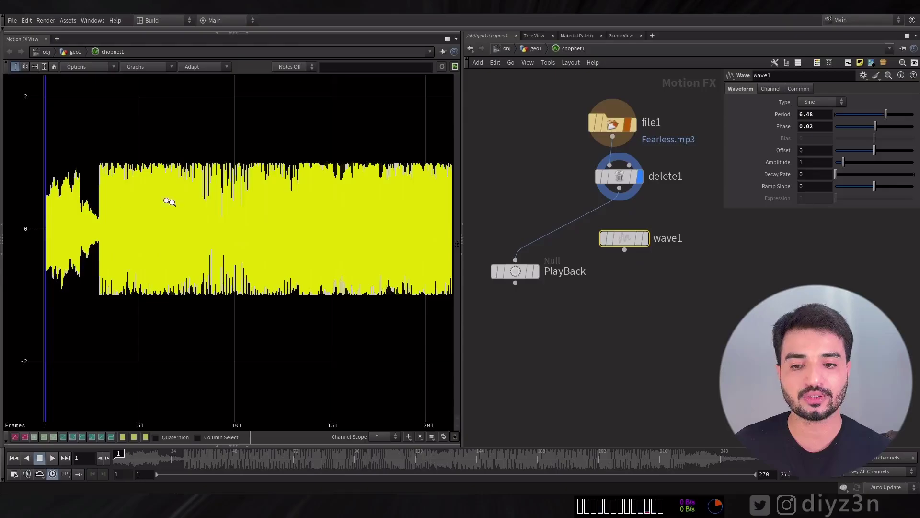
key("Delete")
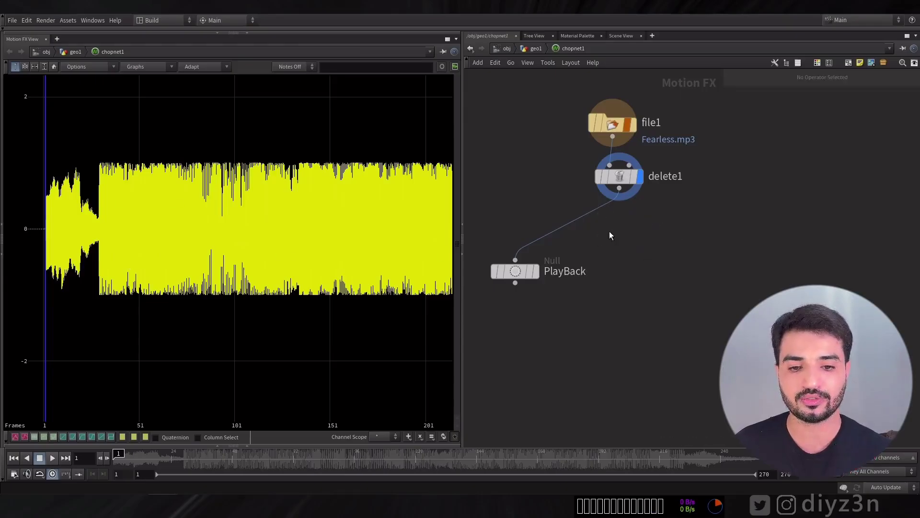
- Add an Envelope node connected to the Delete node's output and display its result
key("Tab")
left_click(689, 246)
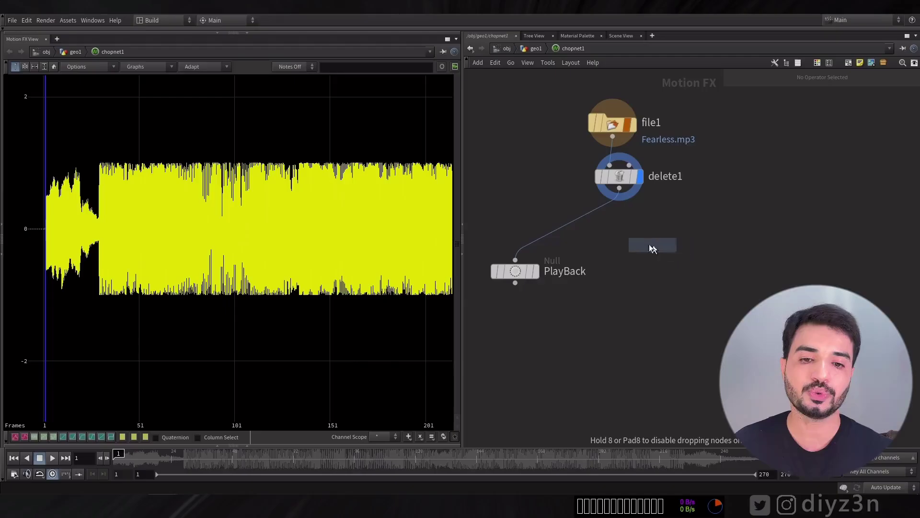
left_click(618, 241)
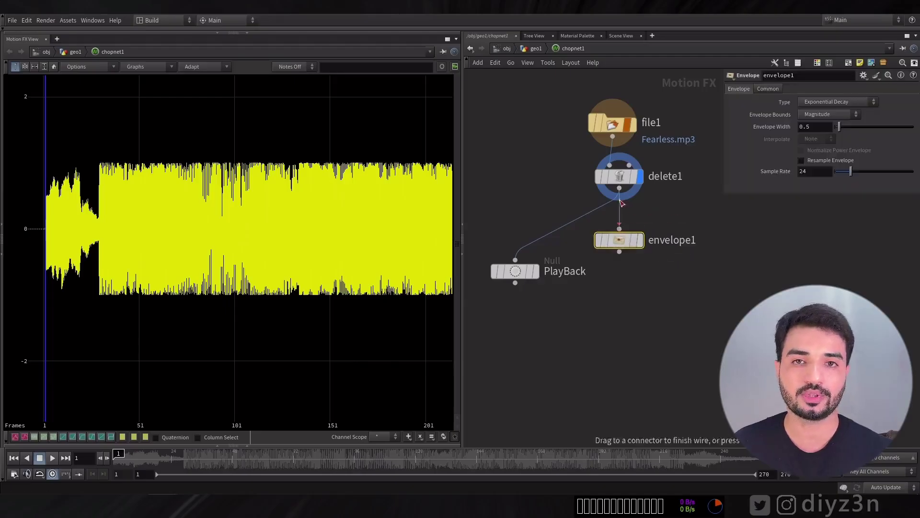
left_click(644, 246)
- Examine the envelope curve up close and overlay it with the Delete node's waveform for comparison
scroll(99, 195, "up", 5)
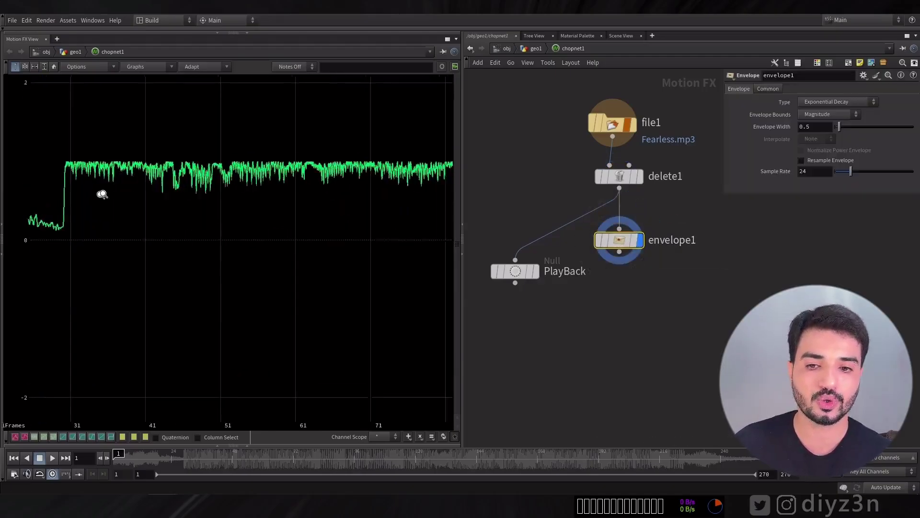
scroll(293, 138, "up", 3)
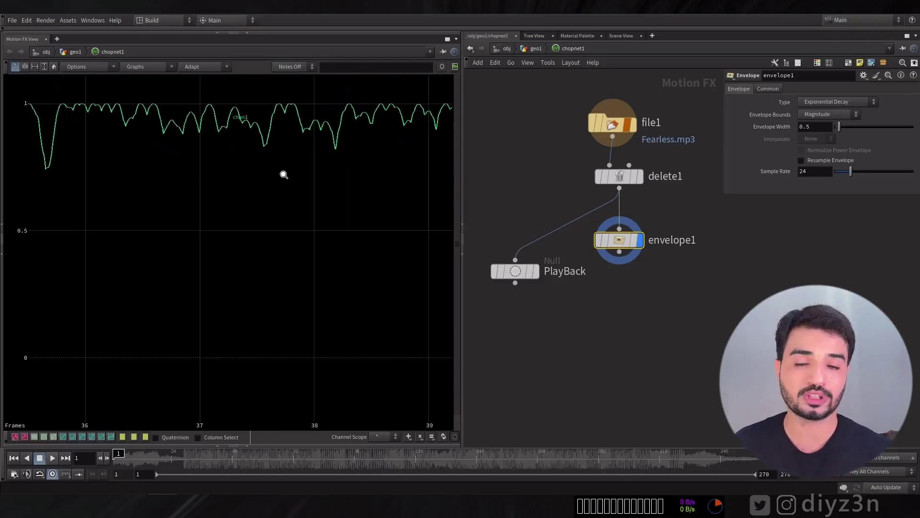
key("h")
right_click_drag(270, 241, 272, 267)
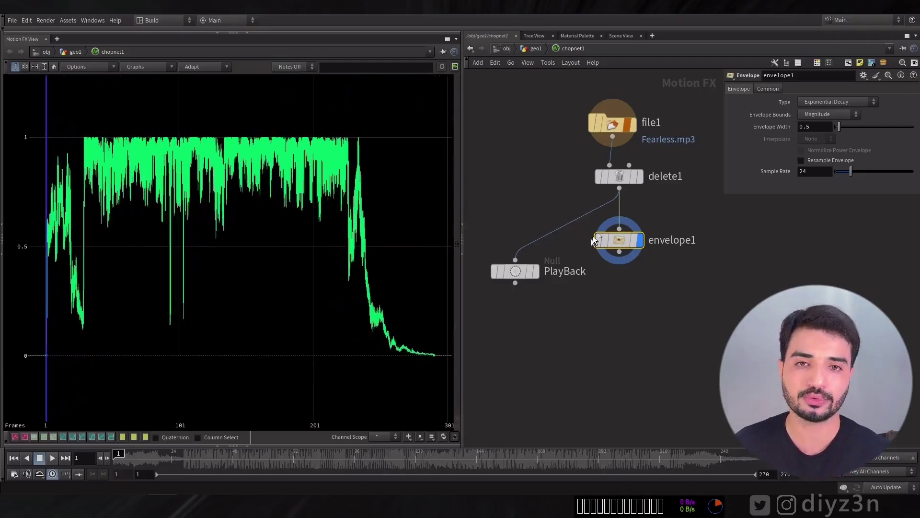
left_click(641, 179)
right_click_drag(335, 206, 202, 272)
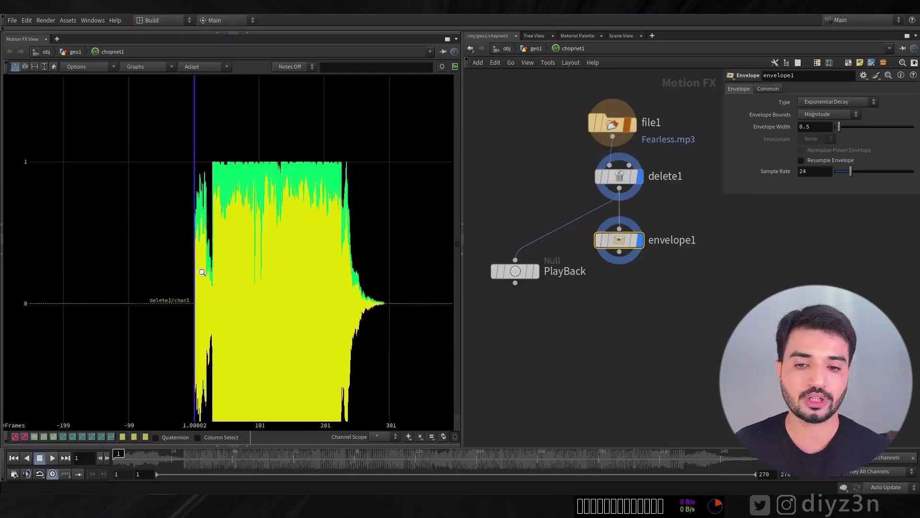
key("h")
- Set the Envelope node's graph color to red (FF0000)
left_click(767, 91)
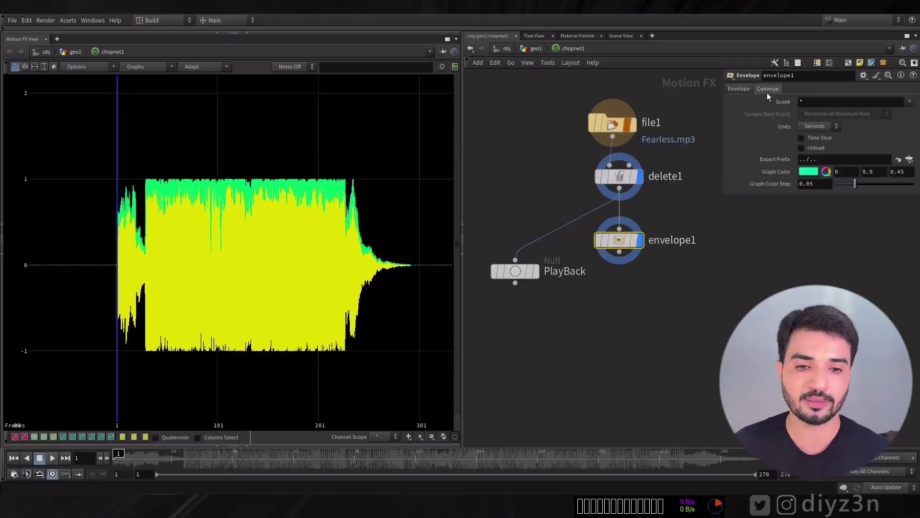
left_click(806, 173)
left_click(739, 106)
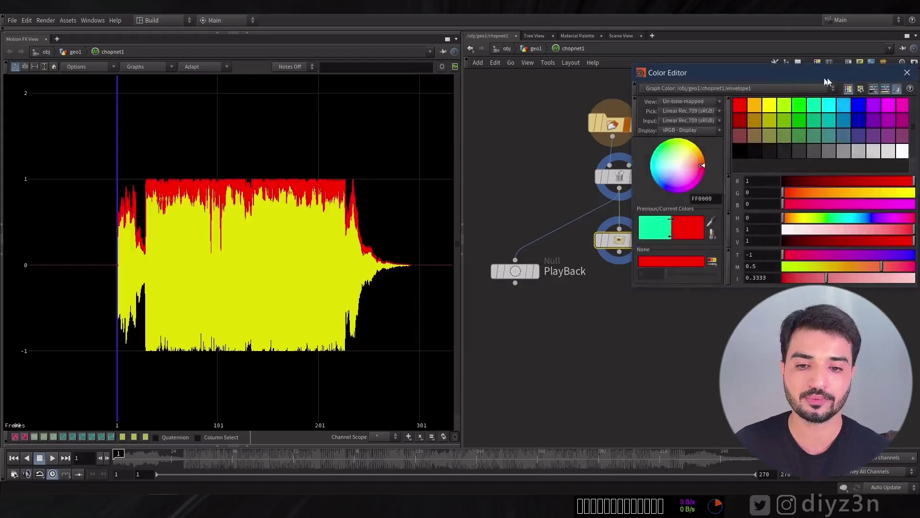
- Display only the Envelope node's curve and enable envelope resampling at a sample rate of 60.7
left_click(908, 73)
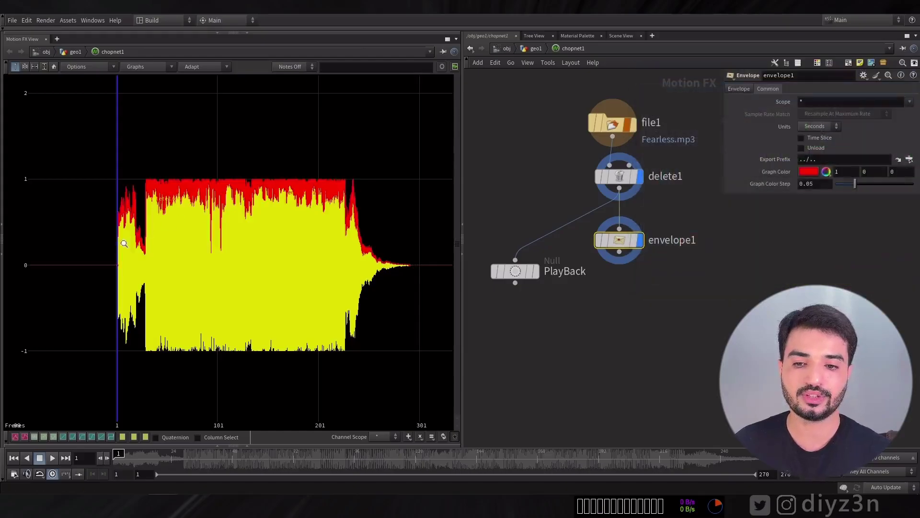
left_click(640, 240)
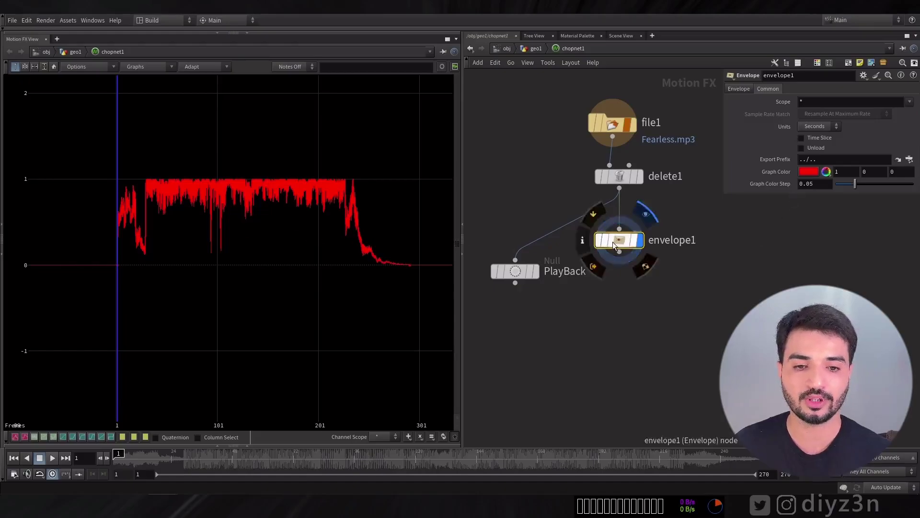
left_click(739, 89)
left_click(801, 160)
mouse_move(864, 173)
left_mouse_down()
mouse_move(879, 172)
mouse_move(845, 173)
mouse_move(855, 173)
left_mouse_up()
- Add a Rename node below the Envelope node, connect it to the envelope output and display its result
key("Tab")
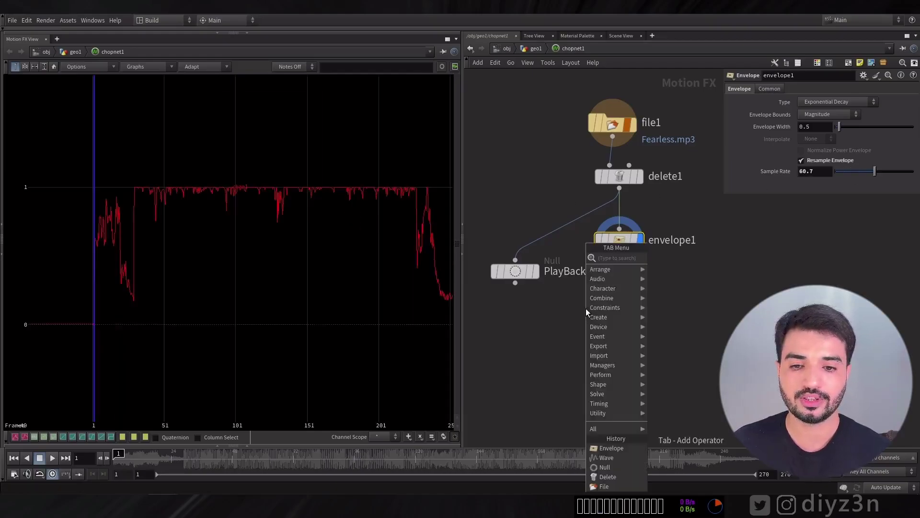
mouse_move(618, 304)
left_click(657, 259)
left_click(619, 334)
right_click_drag(99, 261, 240, 262)
middle_click_drag(122, 260, 255, 265)
right_click_drag(192, 248, 258, 261)
left_click_drag(610, 322, 620, 252)
left_click(641, 332)
left_click_drag(624, 331, 634, 314)
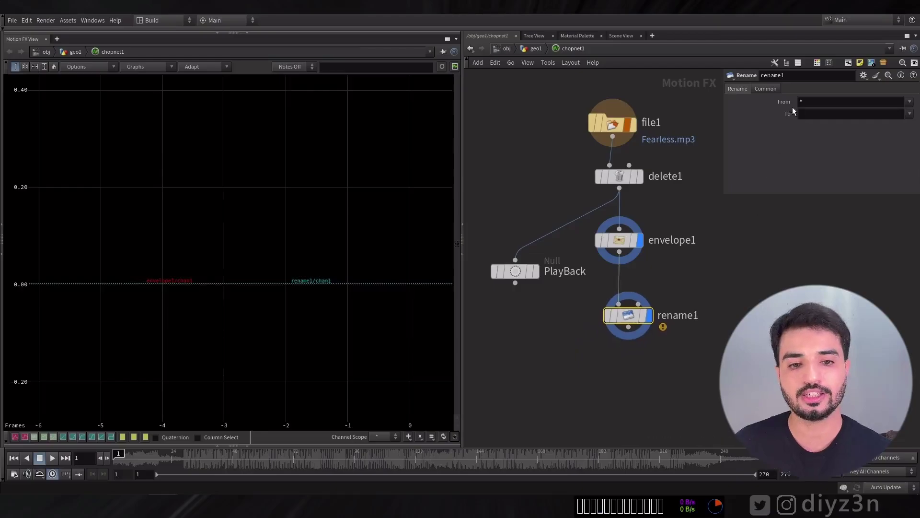
- Rename all incoming channels to Beat in the Rename node and display only that node
type("t")
key("Return")
left_click(649, 315)
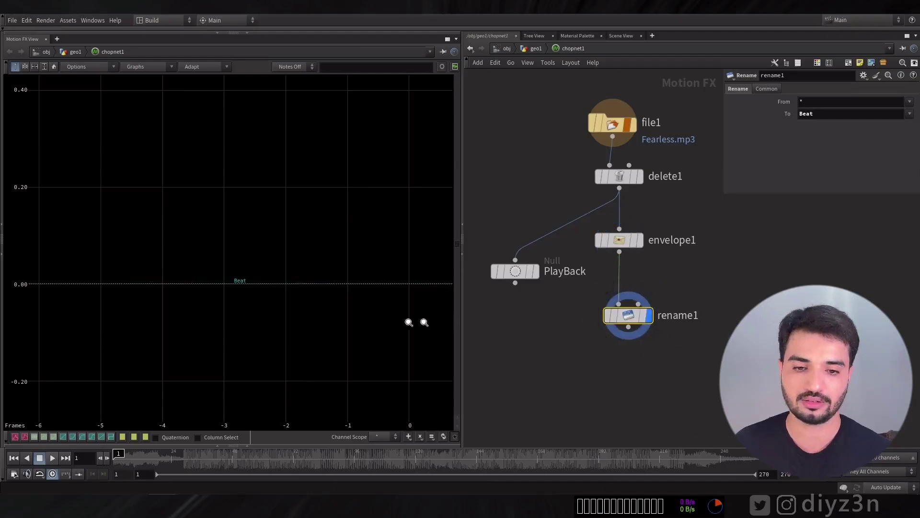
middle_click_drag(618, 348, 578, 267)
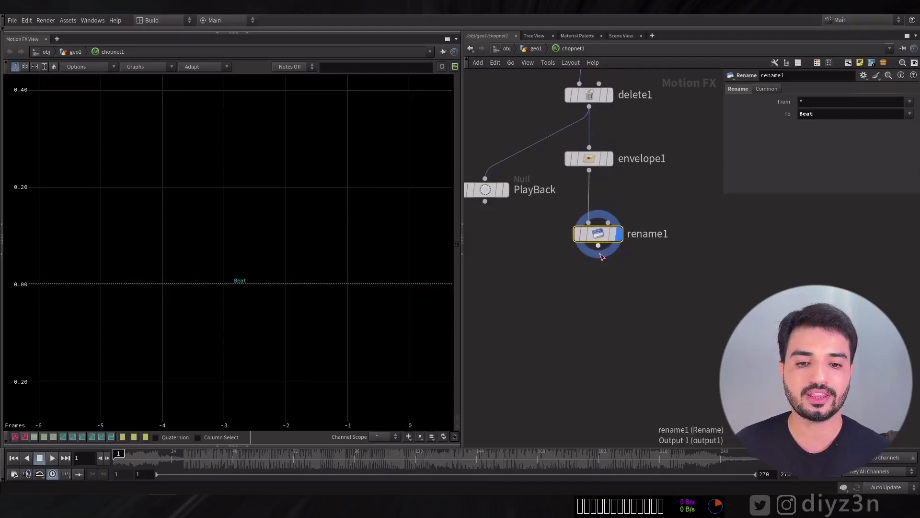
left_click(598, 246)
left_click(601, 314)
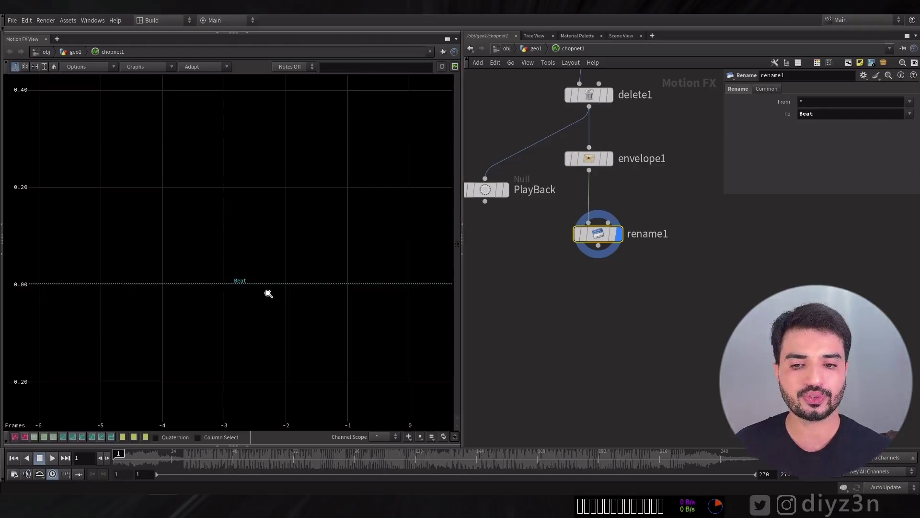
- Restore the scene view above the Beat curve's graph and return to the geo1 network
key("h")
right_click_drag(119, 270, 186, 281)
right_click_drag(186, 281, 190, 279)
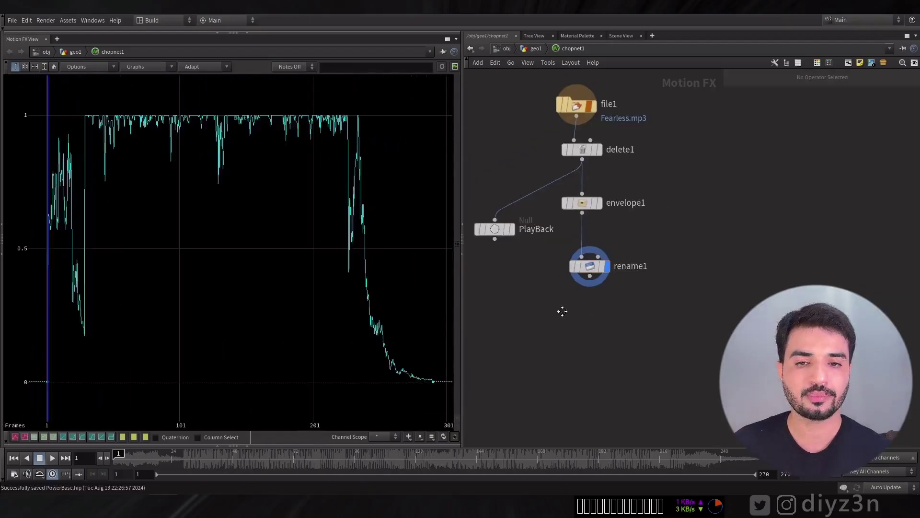
middle_click_drag(563, 310, 569, 316)
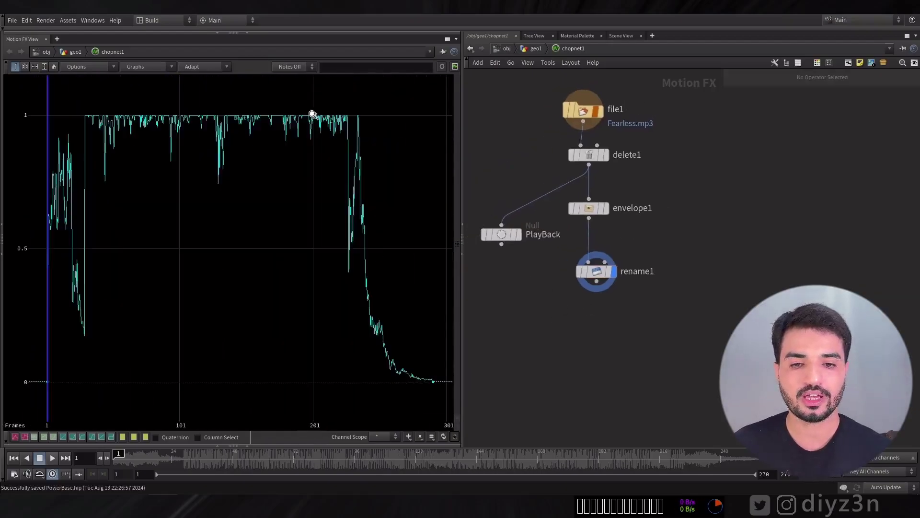
left_click(248, 34)
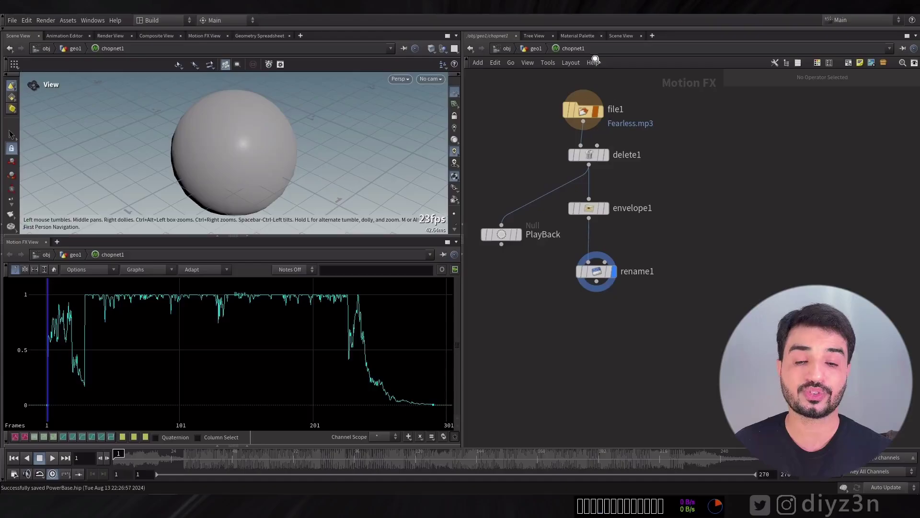
left_click(536, 49)
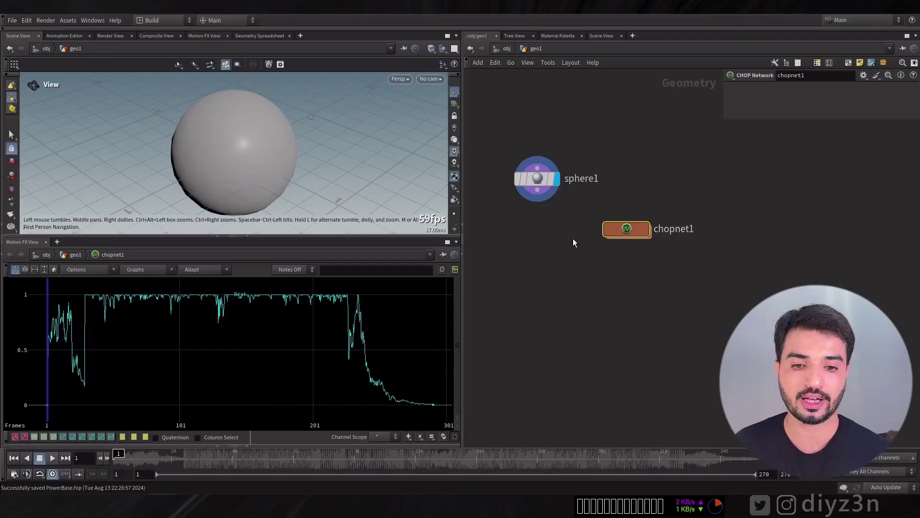
left_click(537, 191)
left_click(535, 228)
type("tr")
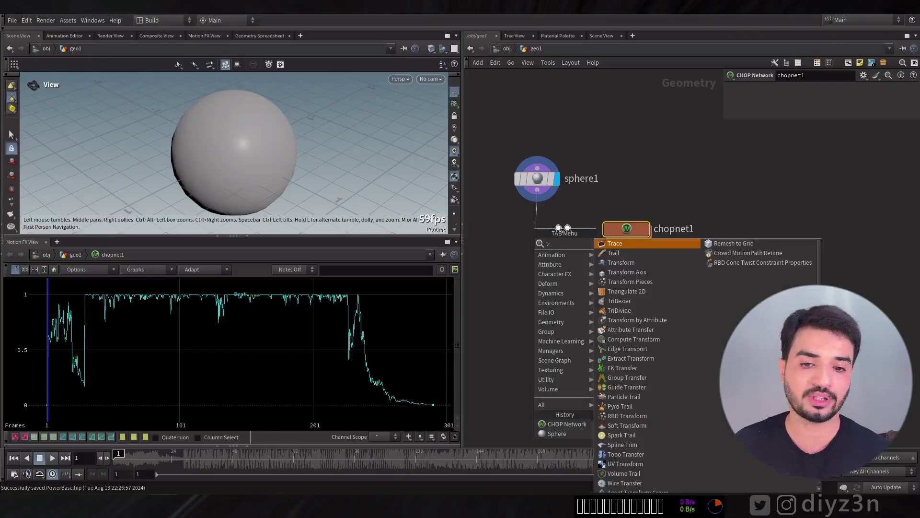
left_click(627, 271)
key("Delete")
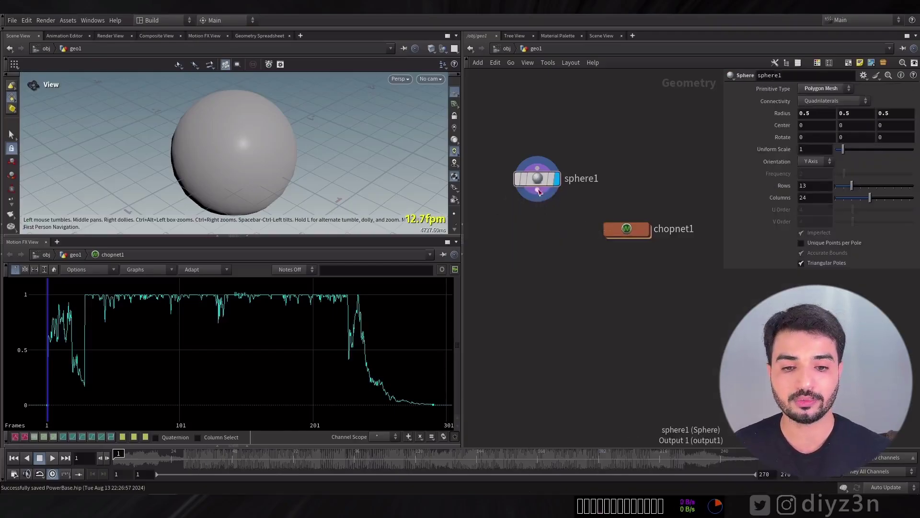
- Add a Transform node connected to the sphere, display it and set its uniform scale to 0.77
left_click(537, 191)
key("Tab")
type("tr")
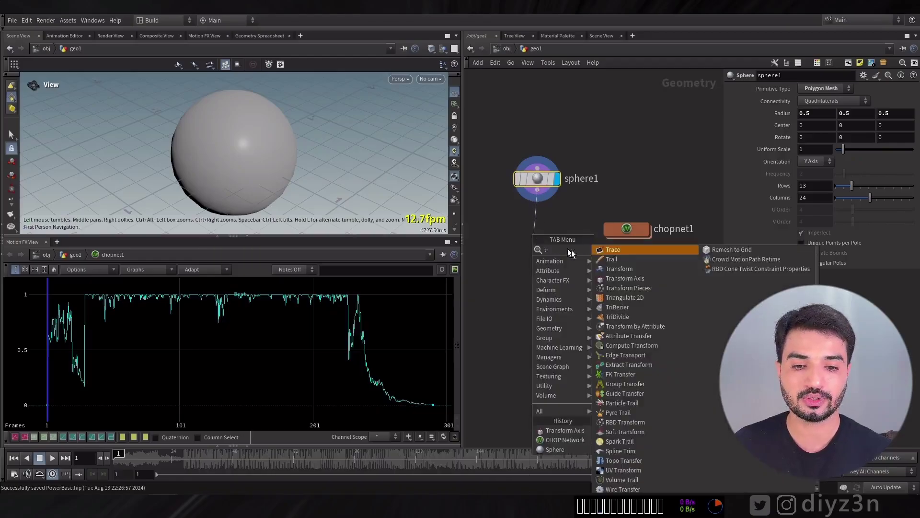
left_click(611, 265)
left_click(554, 234)
left_click_drag(846, 173, 844, 178)
- Link the Transform node's uniform scale to the Beat channel with a relative CHOP reference
right_click_drag(214, 374, 174, 378)
middle_click_drag(174, 377, 287, 330)
right_click_drag(288, 330, 250, 384)
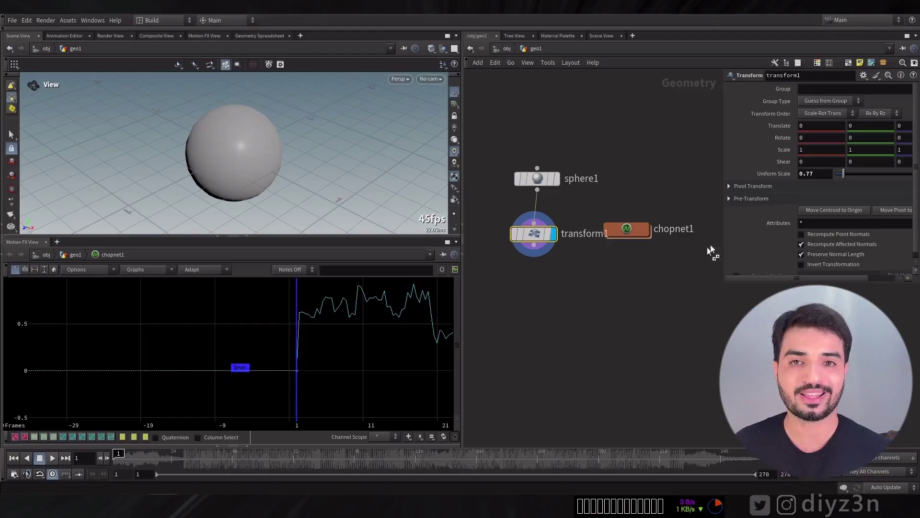
left_click_drag(812, 175, 813, 174)
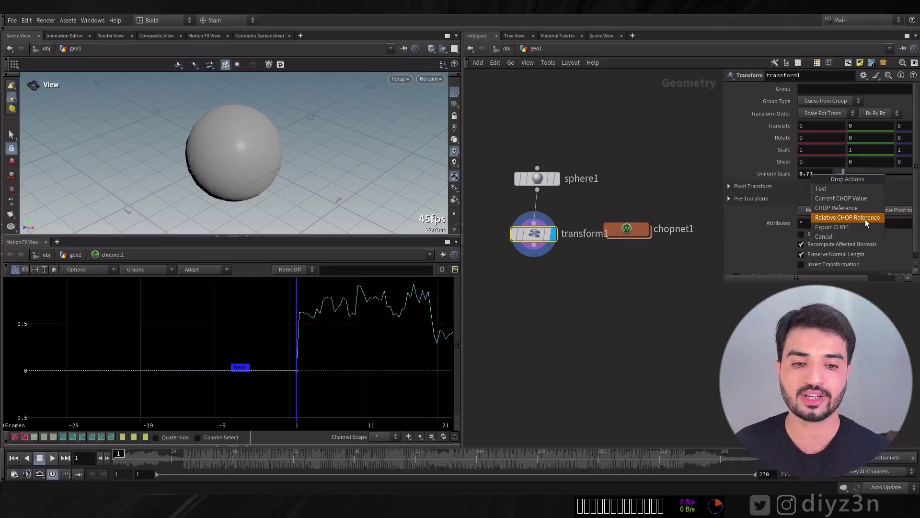
left_click(854, 219)
- Play and scrub the timeline to examine how the sphere and its uniform scale value follow the Beat channel
mouse_move(128, 459)
left_mouse_down()
mouse_move(156, 460)
mouse_move(117, 460)
left_mouse_up()
left_click(49, 458)
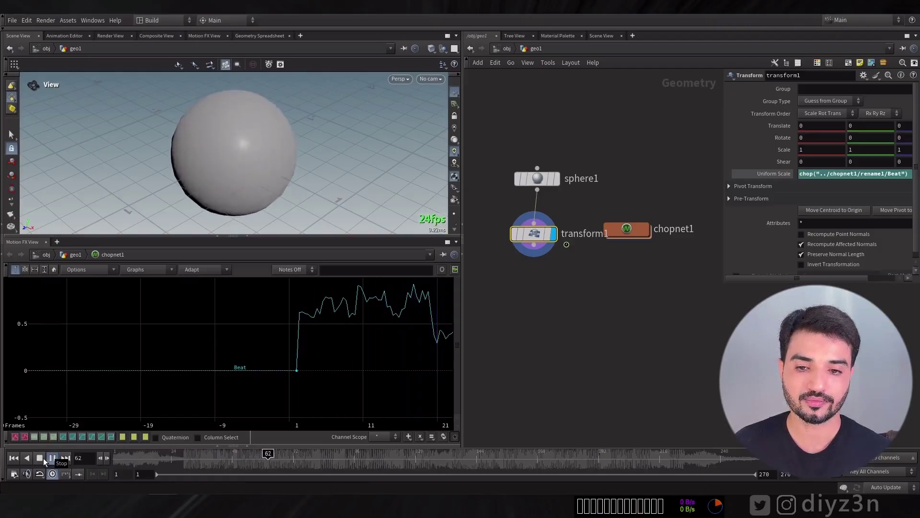
left_click(43, 459)
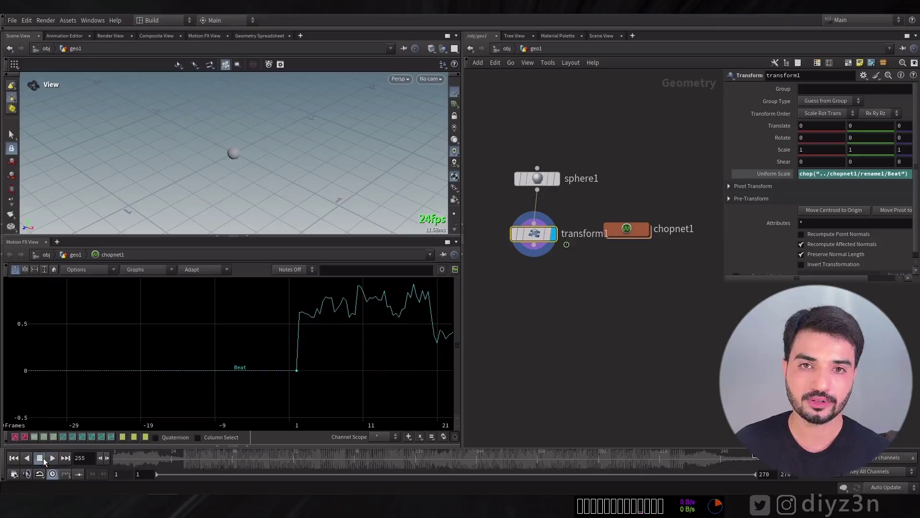
middle_click_drag(669, 253, 668, 244)
left_click_drag(723, 281, 681, 317)
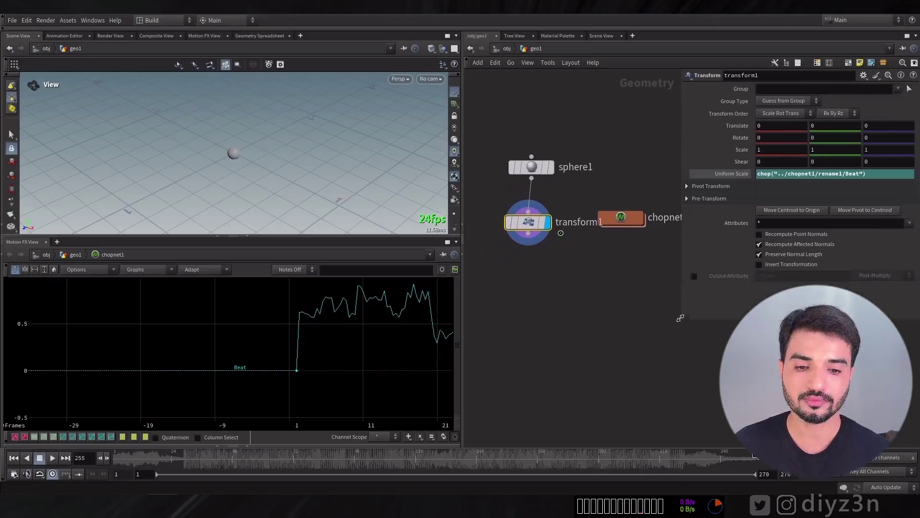
left_click(732, 174)
left_click_drag(141, 462, 611, 453)
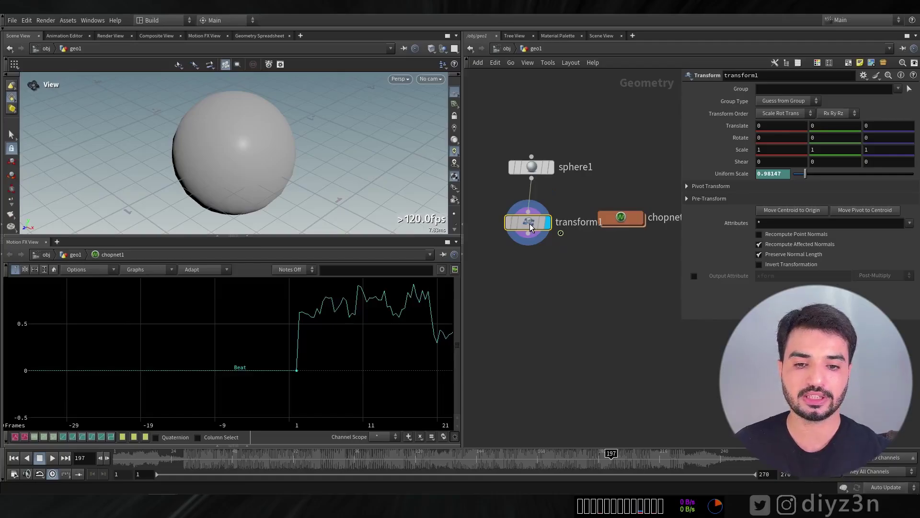
- Replace the Transform node with a Channel node connected to the sphere and display its result
key("Delete")
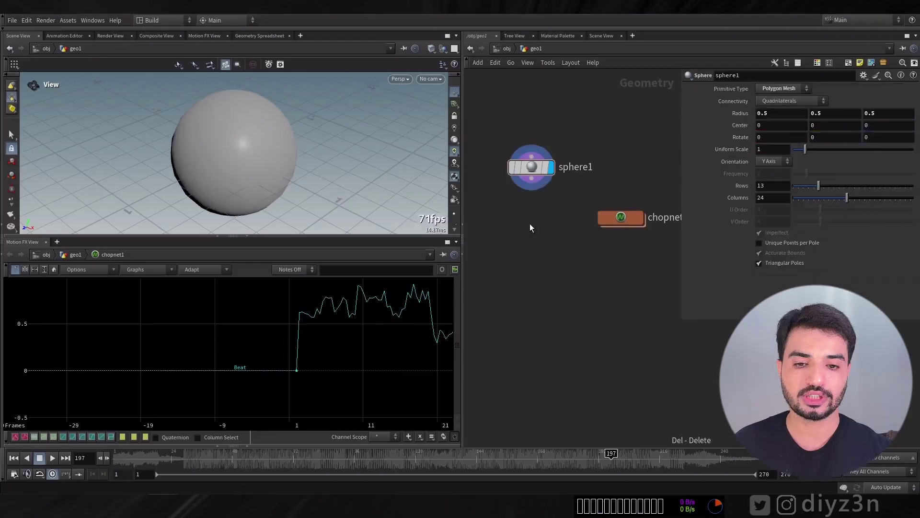
left_click(531, 179)
key("Tab")
type("ch")
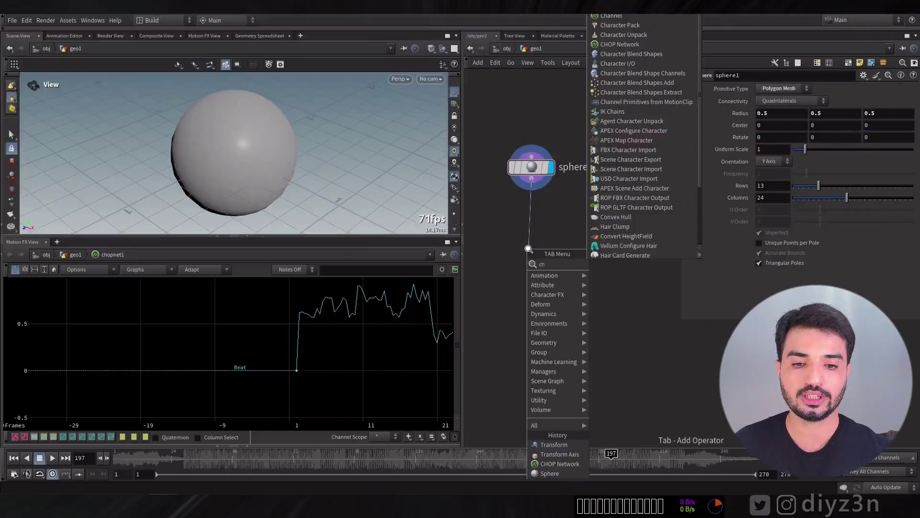
type("a")
left_click(604, 273)
left_click_drag(531, 250, 535, 274)
left_click(551, 271)
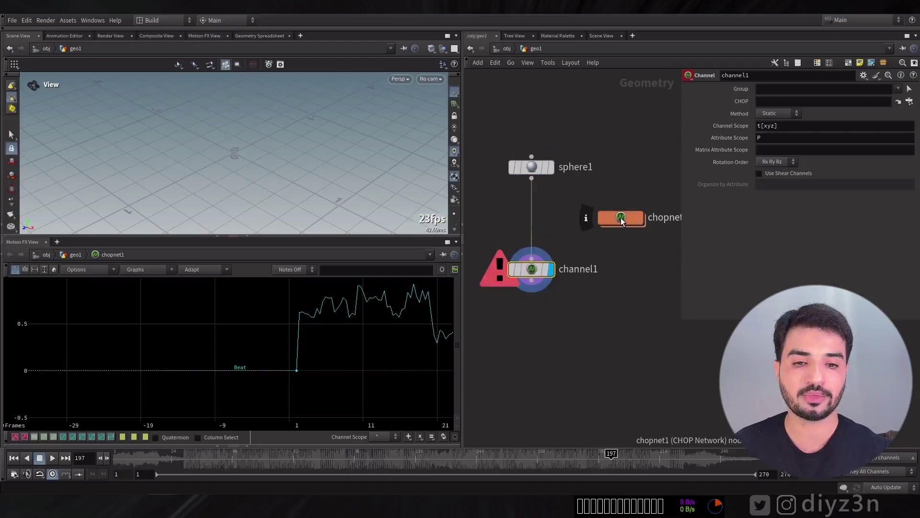
left_click_drag(621, 220, 782, 109)
left_click_drag(696, 187, 631, 222)
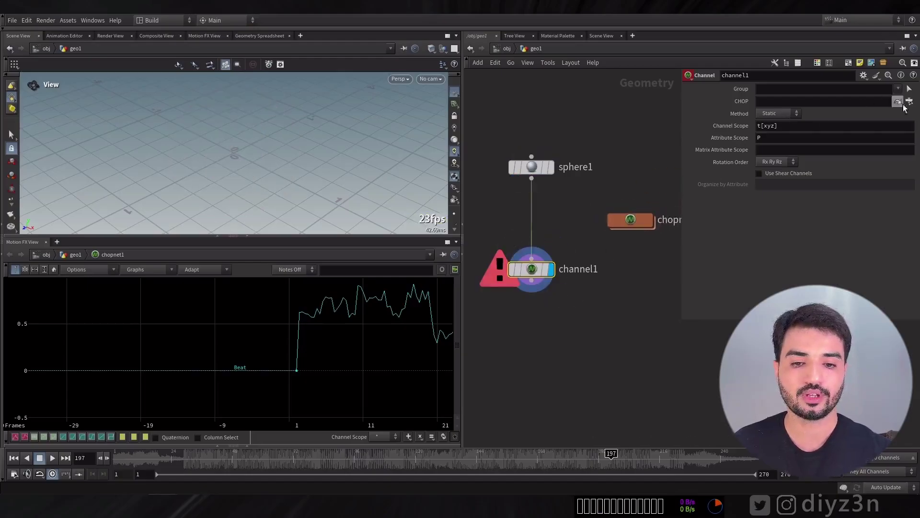
double_click(623, 219)
left_click(596, 283)
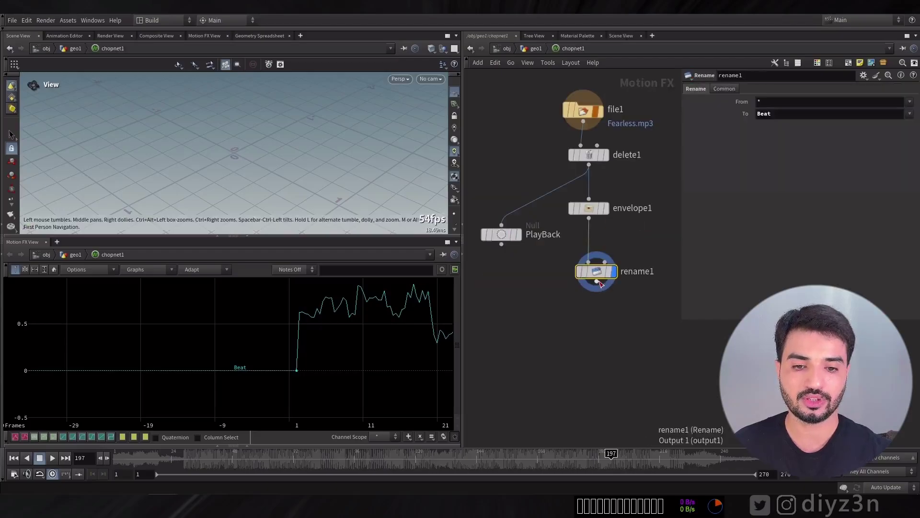
key("u")
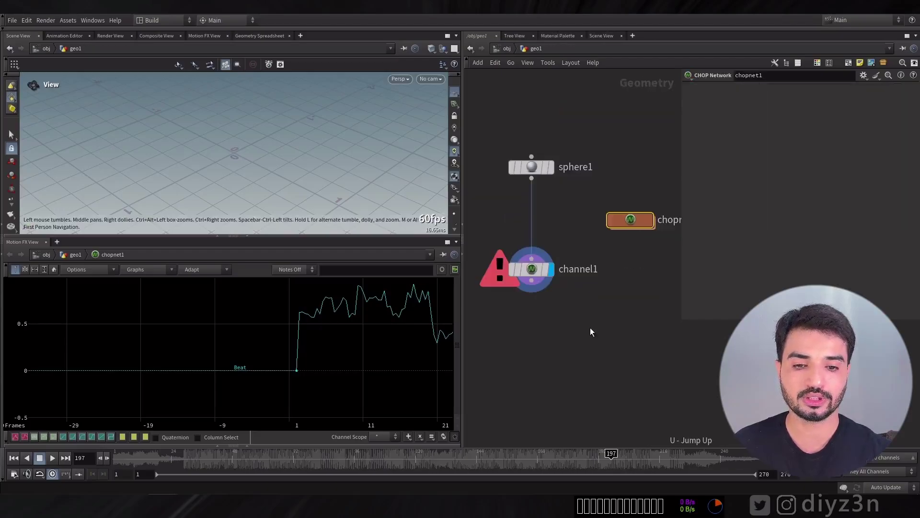
- Inside chopnet1, add a Null node connected to the Rename node's output and name it TO_SOPs
double_click(625, 225)
left_click(596, 282)
key("Tab")
type("nu")
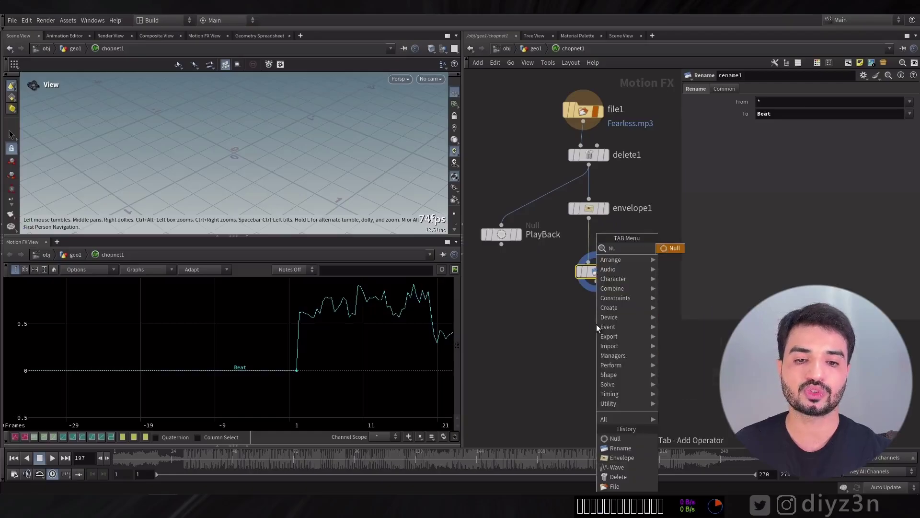
left_click(680, 249)
double_click(632, 325)
type("TO_S")
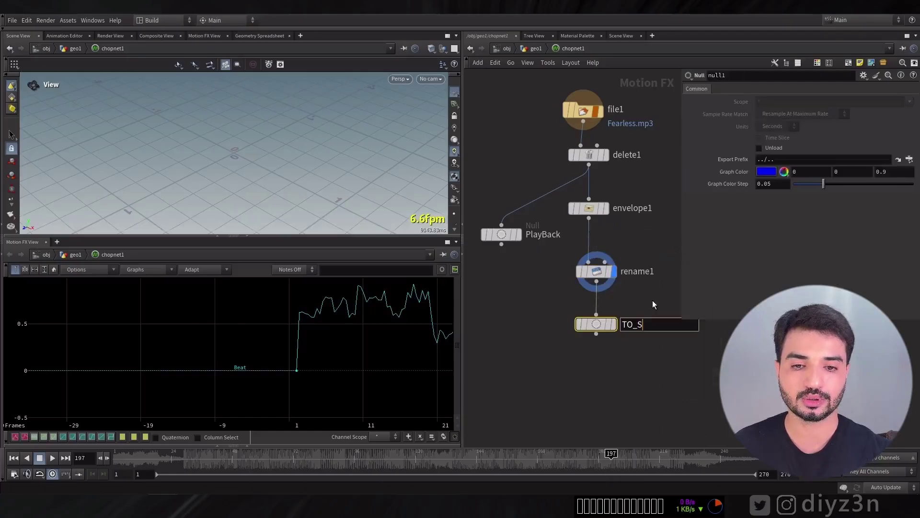
type("OPs")
key("Return")
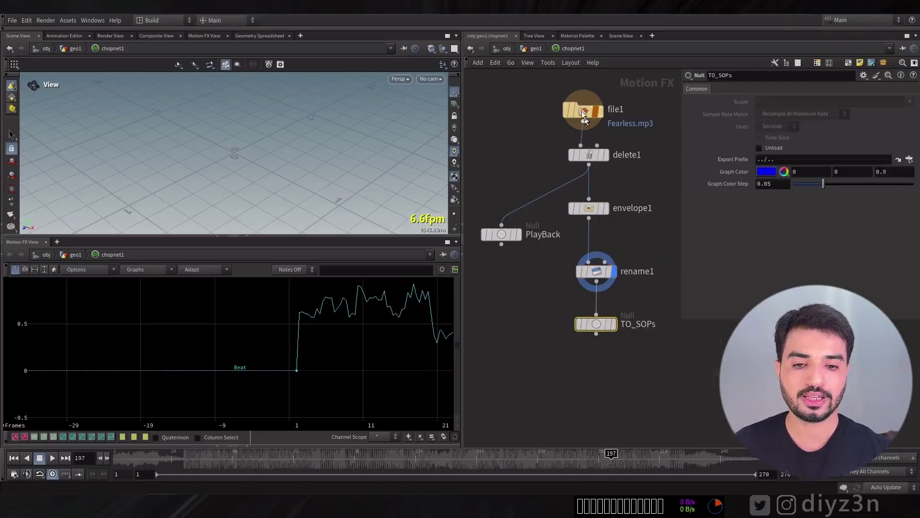
- Back in geo1, set the Channel node's CHOP source to /obj/geo1/chopnet1/TO_SOPs
left_click(535, 50)
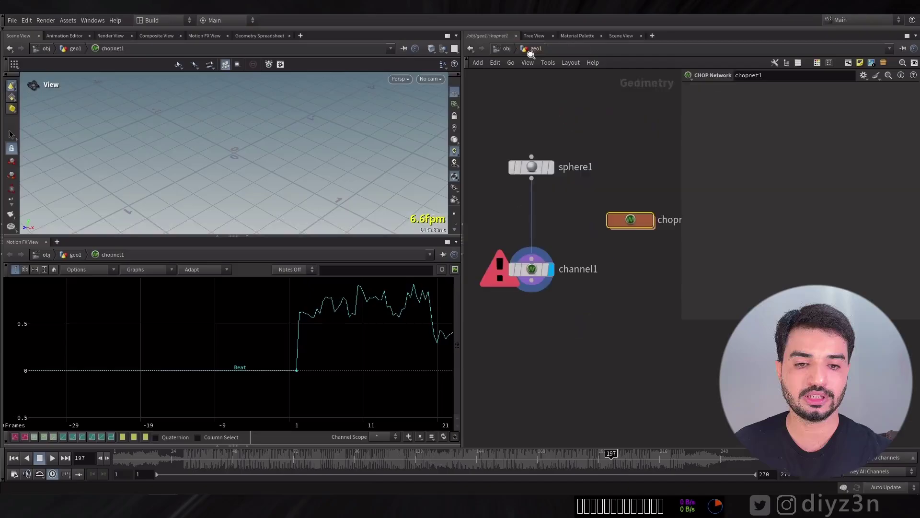
left_click(531, 269)
left_click(909, 101)
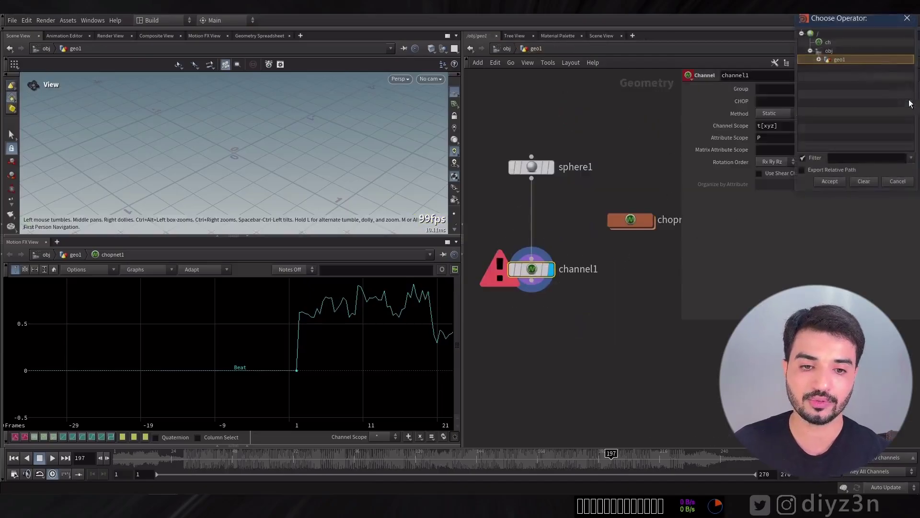
left_click(819, 60)
left_click(828, 68)
double_click(873, 85)
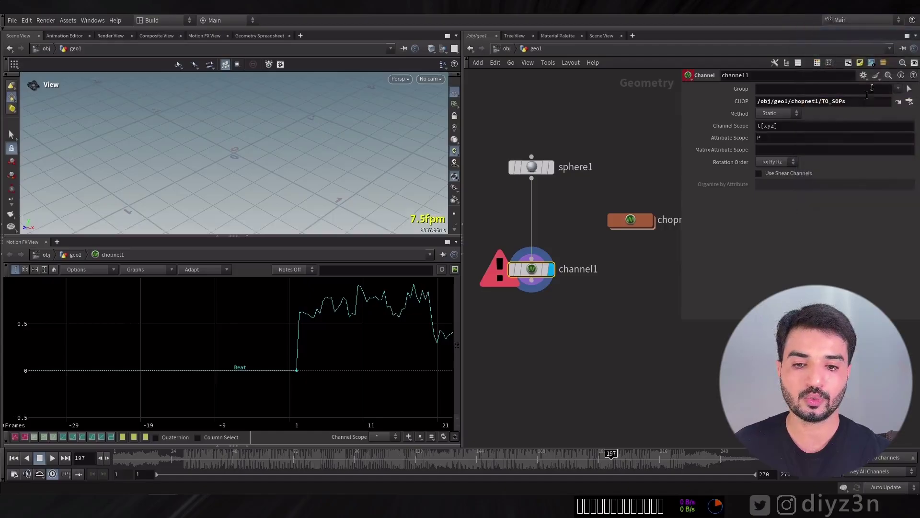
- Examine the Channel node's error message in an enlarged node information window
left_click(508, 272)
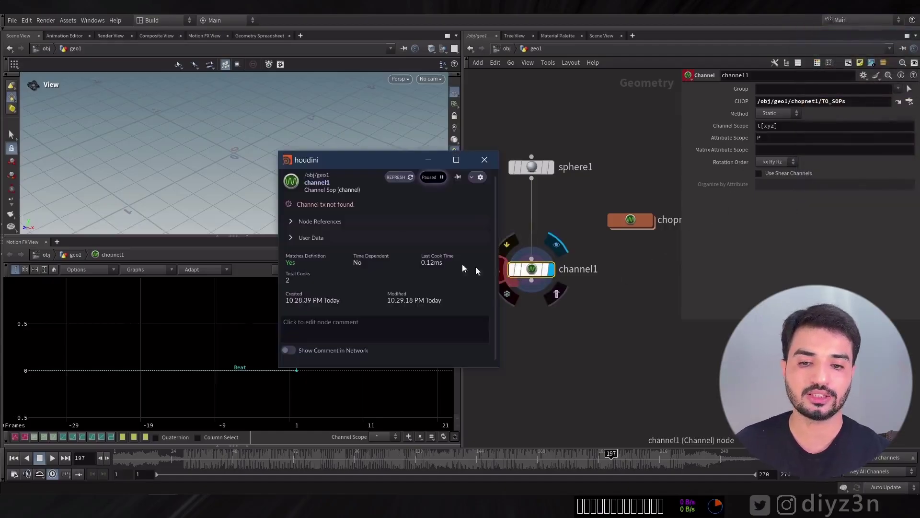
scroll(336, 233, "up", 5, "ctrl")
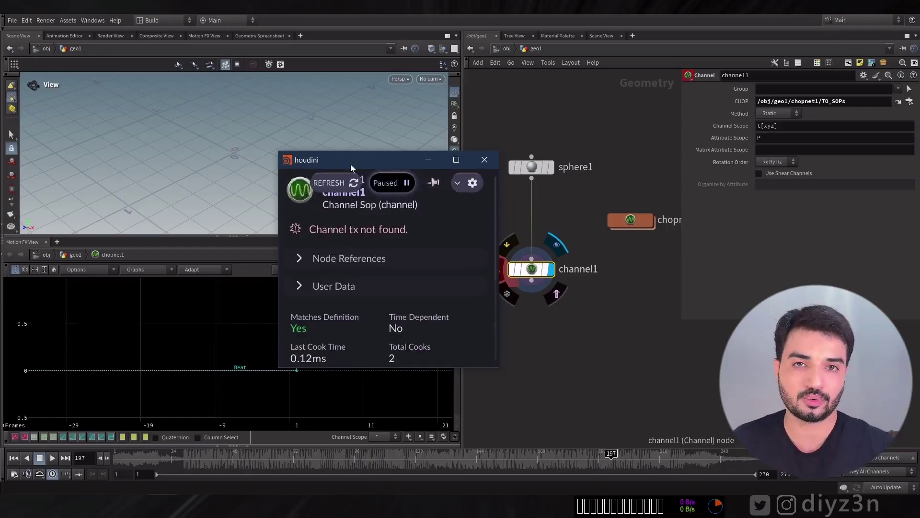
left_click_drag(350, 165, 283, 121)
left_click_drag(430, 325, 535, 387)
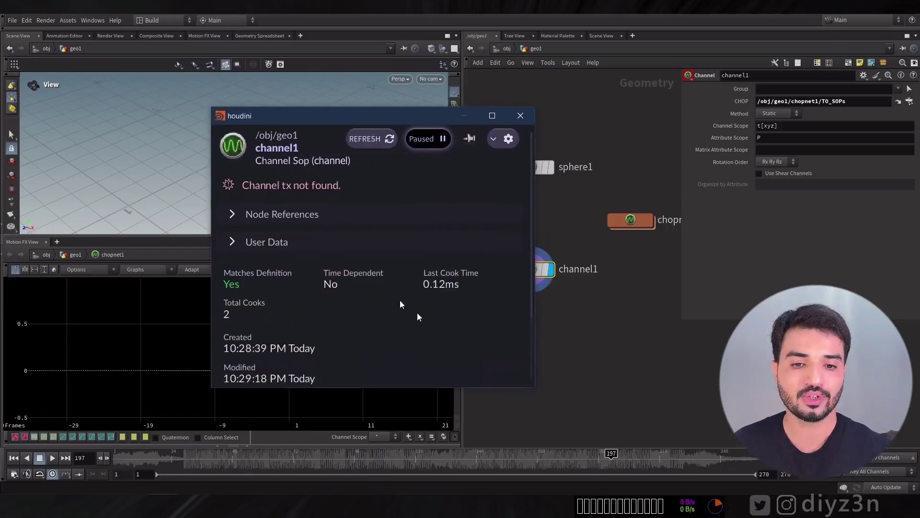
- Close the node information window and set the Channel node's Channel Scope to Beat
left_click(520, 117)
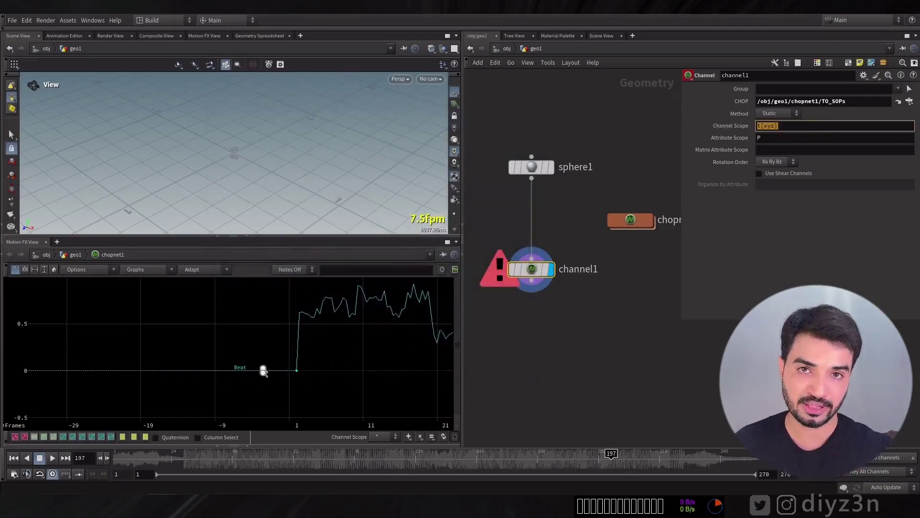
type("Beat")
key("Return")
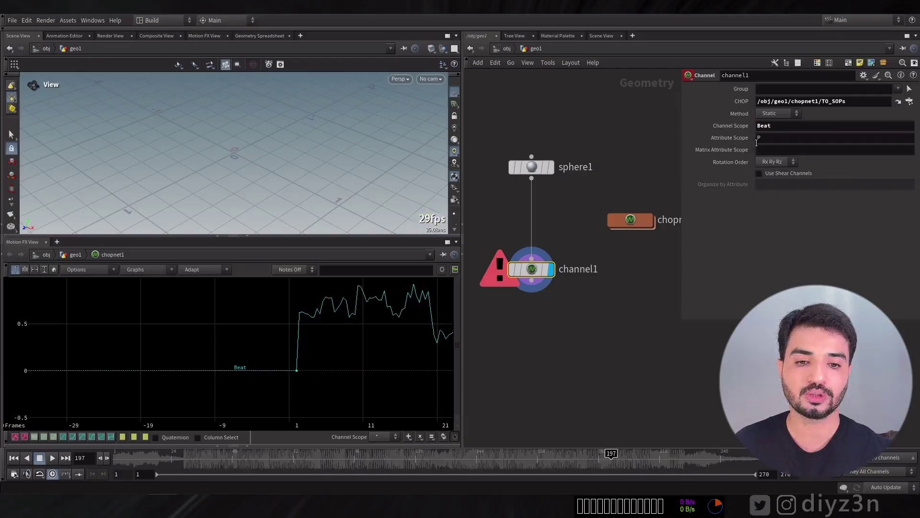
- Try P(0) as the Channel node's Attribute Scope and briefly play the timeline
left_click(777, 138)
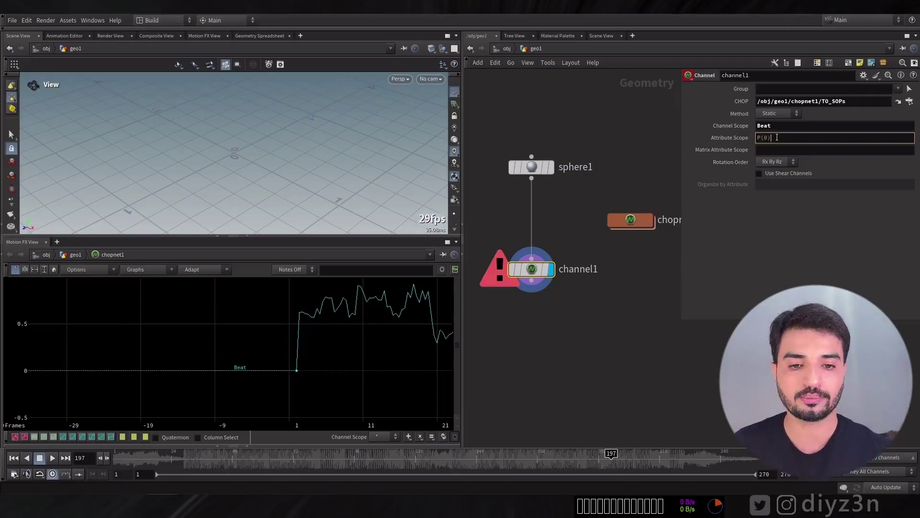
key("Return")
left_click(50, 458)
left_click(40, 458)
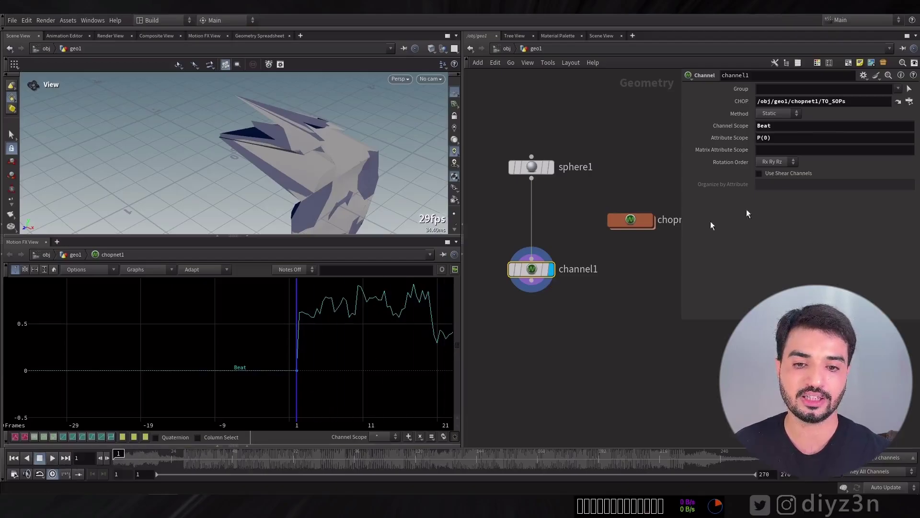
- Insert an Attribute Create node between the sphere and Channel nodes, set its attribute name to $OS and rename the node Beat
key("Tab")
mouse_move(582, 240)
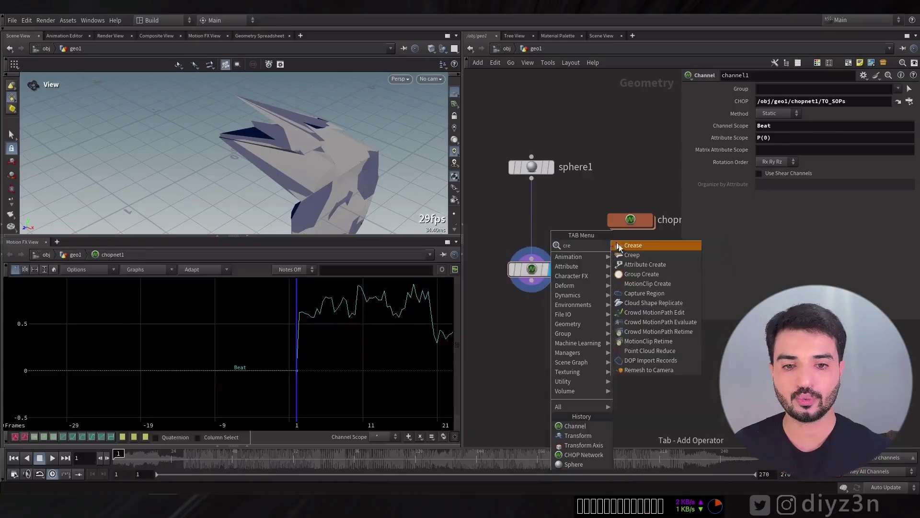
left_click(646, 267)
left_click(530, 218)
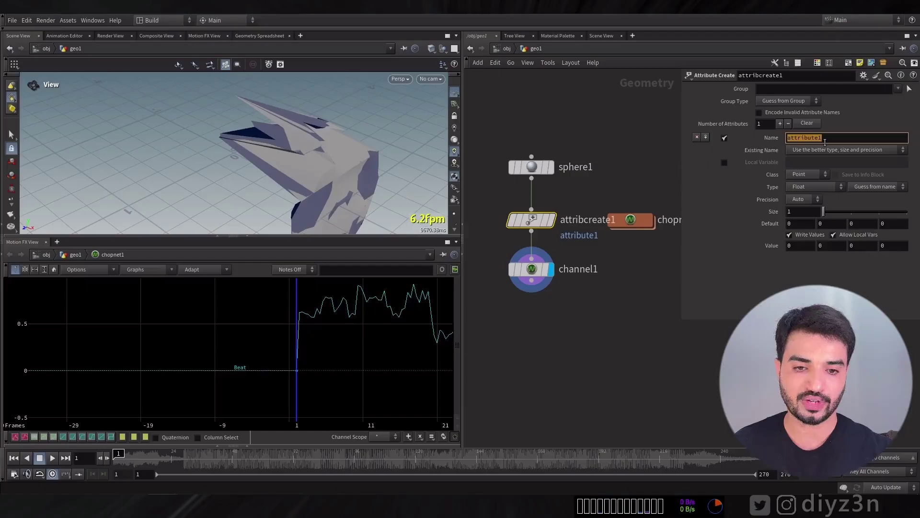
type("$OS")
key("Return")
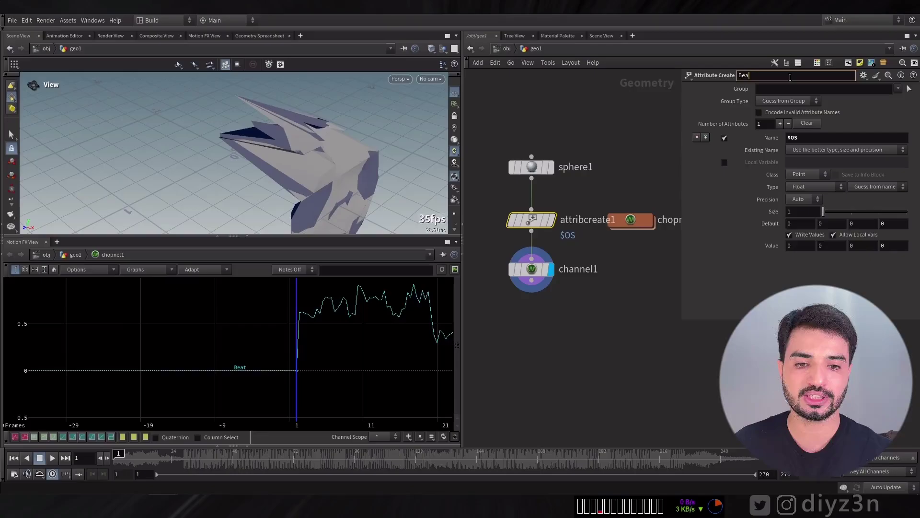
- Set the Channel node's Attribute Scope to Beat
left_click(523, 278)
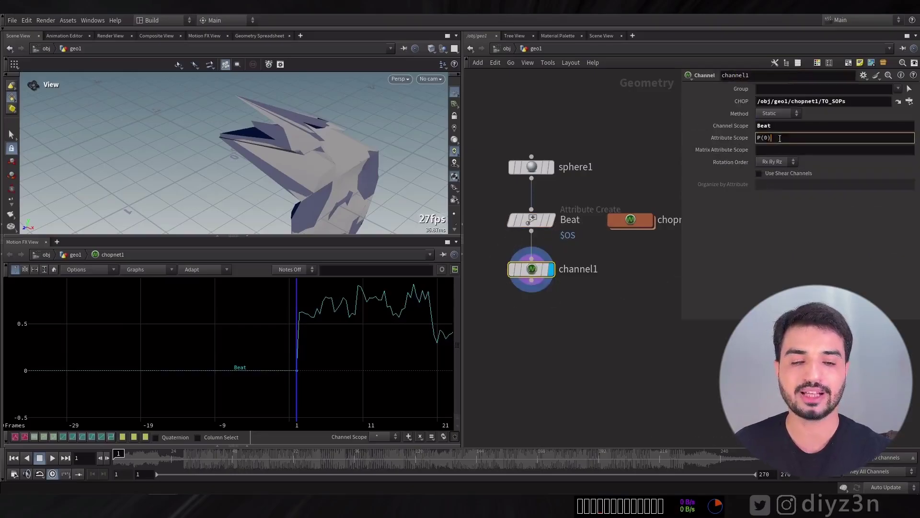
left_click(795, 127)
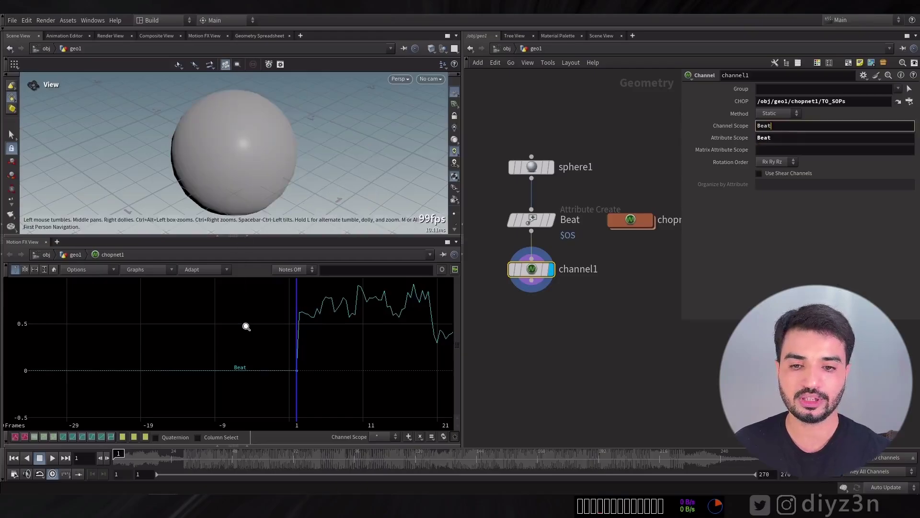
- Compare the points' Beat values in the geometry spreadsheet with the Beat curve, checking point 10 against frame 10
middle_click_drag(246, 326, 138, 325)
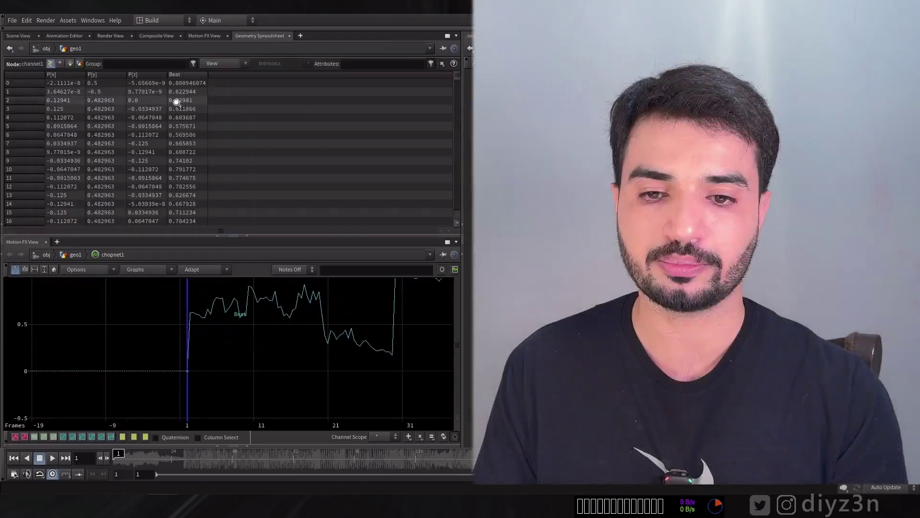
right_click_drag(239, 351, 390, 353)
right_click_drag(79, 356, 336, 347)
middle_click_drag(336, 347, 156, 345)
right_click_drag(160, 346, 205, 325)
middle_click_drag(161, 347, 198, 345)
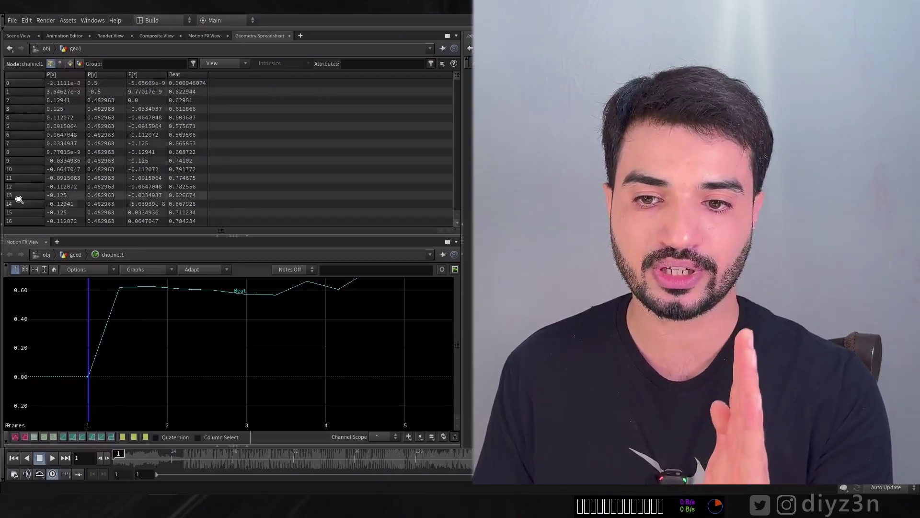
left_click(21, 169)
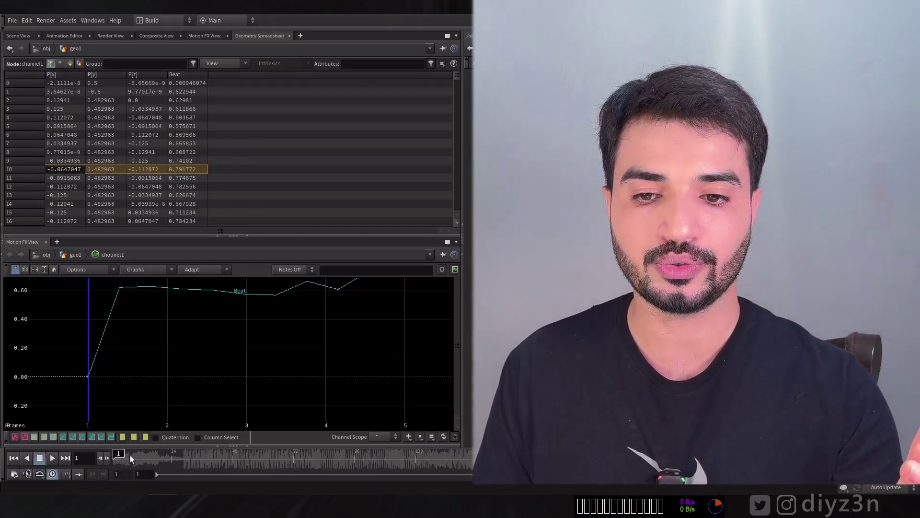
mouse_move(131, 456)
left_mouse_down()
mouse_move(161, 458)
mouse_move(143, 462)
left_mouse_up()
right_click_drag(256, 357, 86, 372)
middle_click_drag(296, 353, 175, 379)
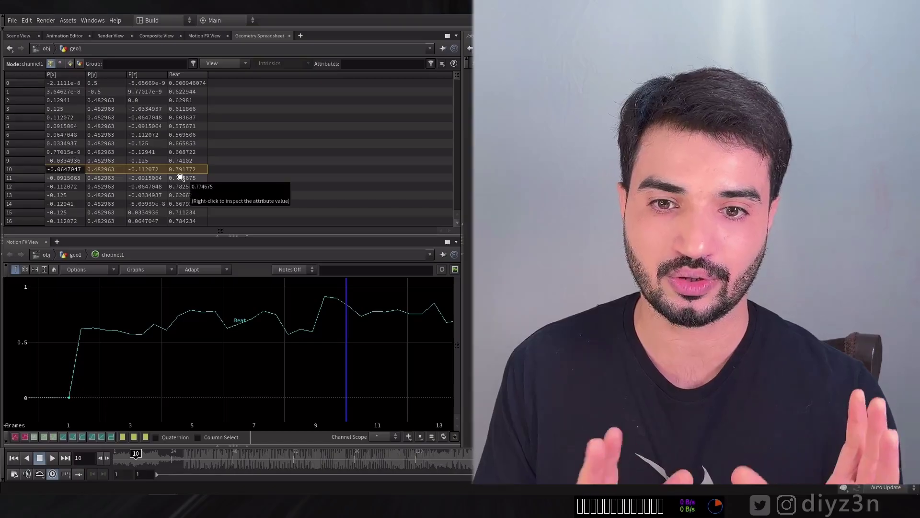
- Return to the 3D scene and visualize the Channel node's Beat point attribute as colors on the sphere
left_click(17, 35)
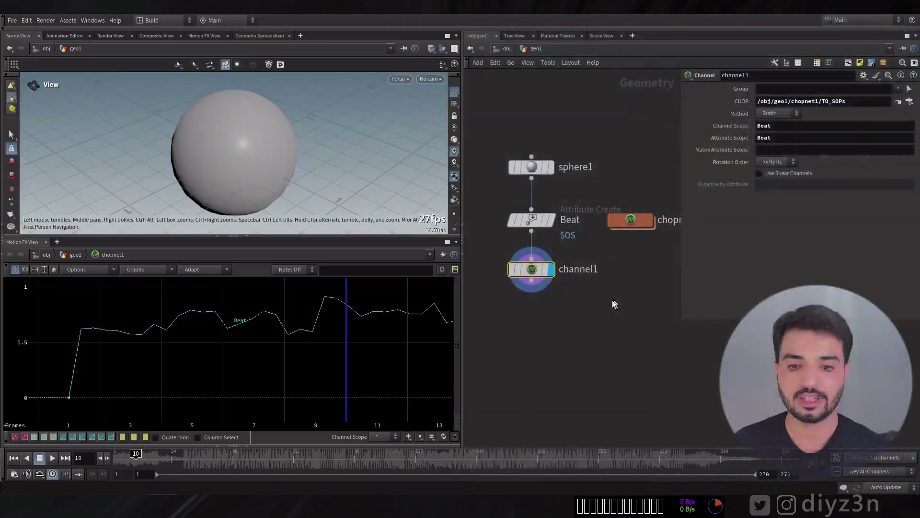
left_click(506, 204)
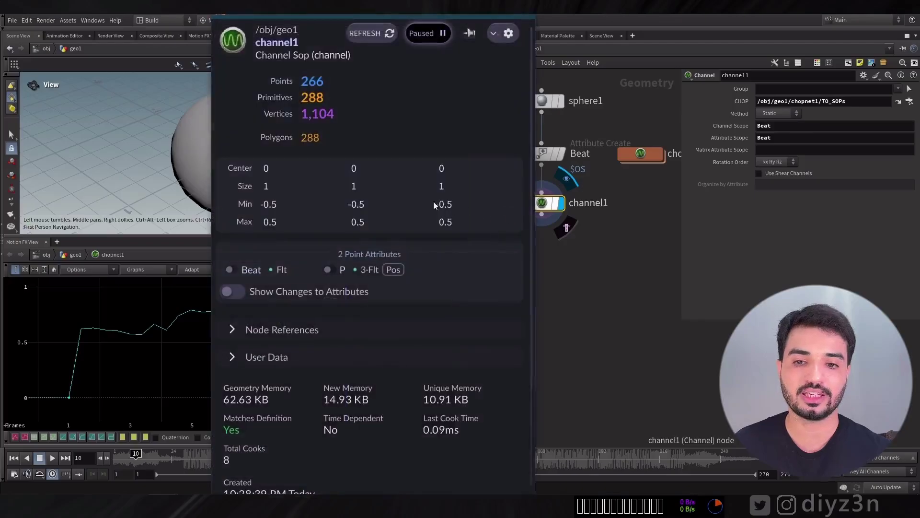
left_click(231, 269)
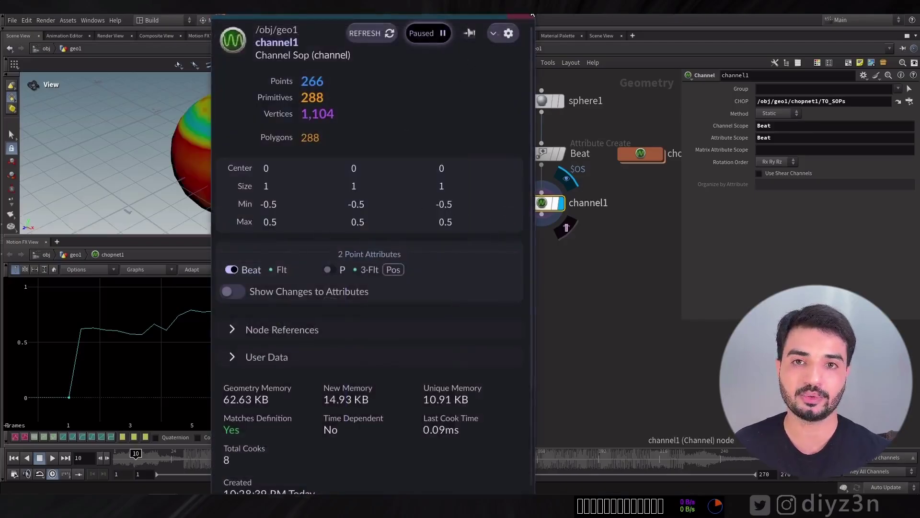
- Play the timeline and examine the whole Beat curve alongside the colored sphere
left_click(50, 459)
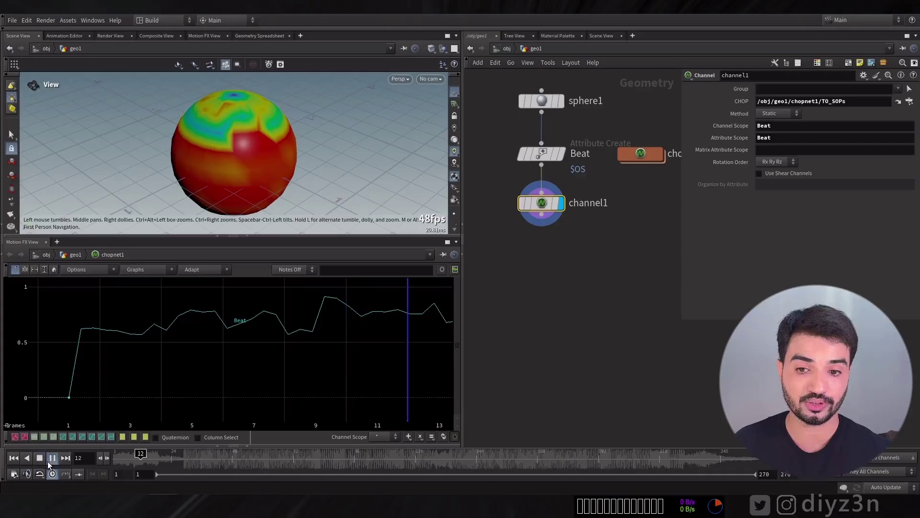
right_click_drag(289, 329, 96, 391)
middle_click_drag(372, 321, 185, 347)
right_click_drag(318, 355, 123, 354)
middle_click_drag(384, 360, 216, 351)
right_click_drag(269, 353, 163, 364)
middle_click_drag(306, 357, 174, 355)
right_click_drag(203, 358, 105, 361)
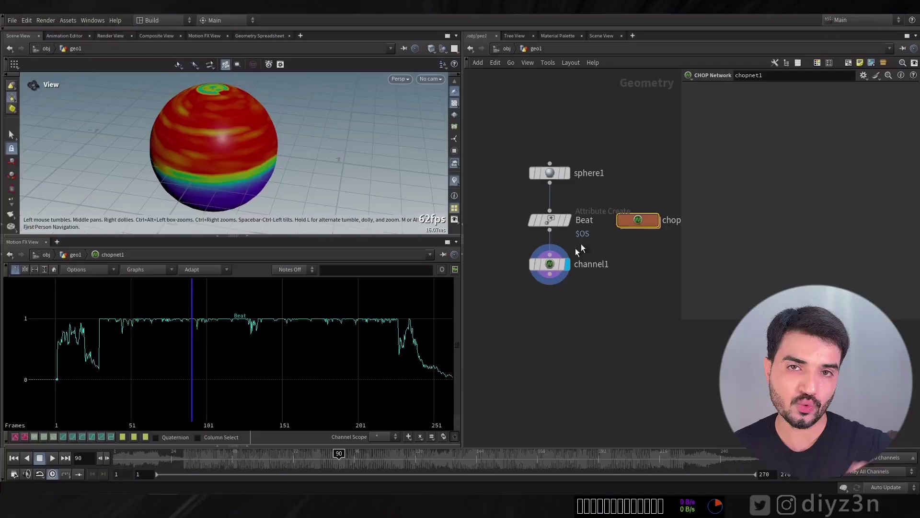
- Inside chopnet1, make room below the Envelope node and insert a Shift node between envelope1 and rename1
double_click(630, 225)
middle_click_drag(552, 308, 514, 235)
left_click_drag(618, 333, 568, 229)
left_click_drag(570, 232, 572, 345)
left_click(584, 234)
key("Tab")
type("sh")
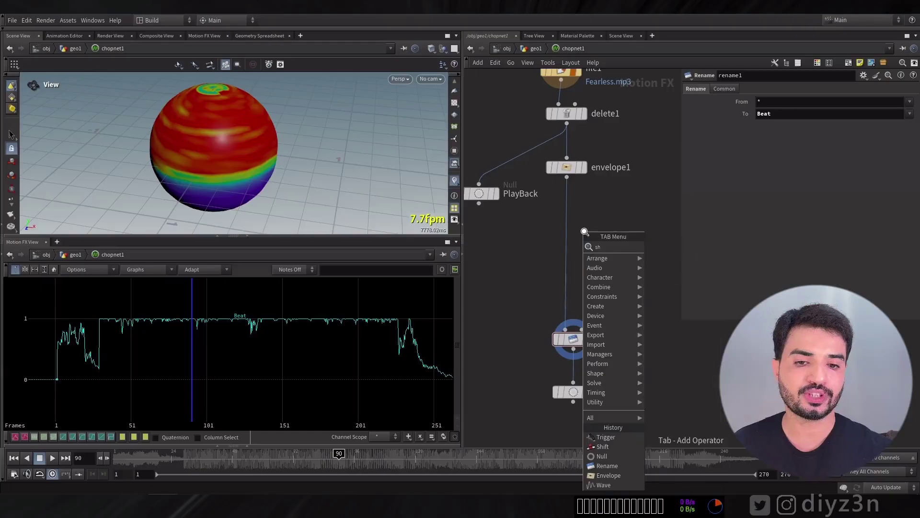
key("Return")
left_click(565, 244)
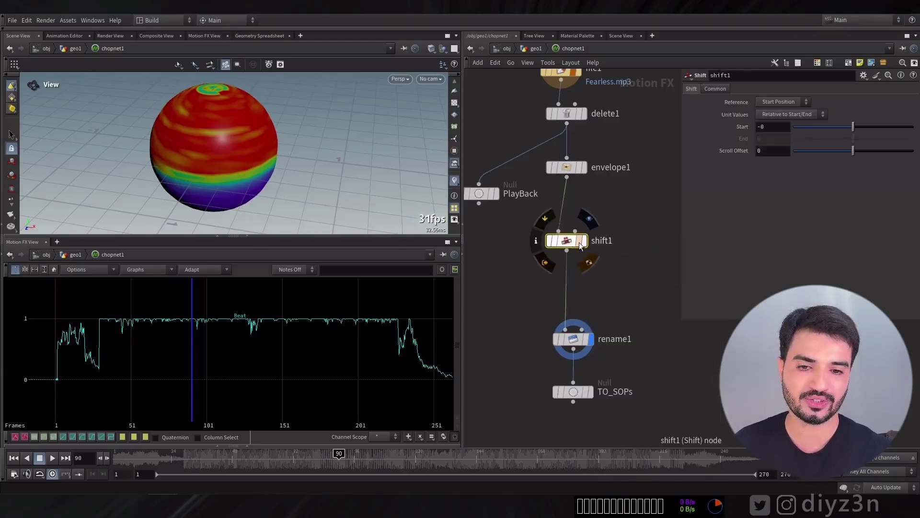
- Set the Shift node's Start to the expression $T and scrub the timeline to check how the curve moves
mouse_move(853, 127)
left_mouse_down()
mouse_move(818, 134)
mouse_move(881, 140)
mouse_move(847, 128)
left_mouse_up()
double_click(775, 127)
type("$T")
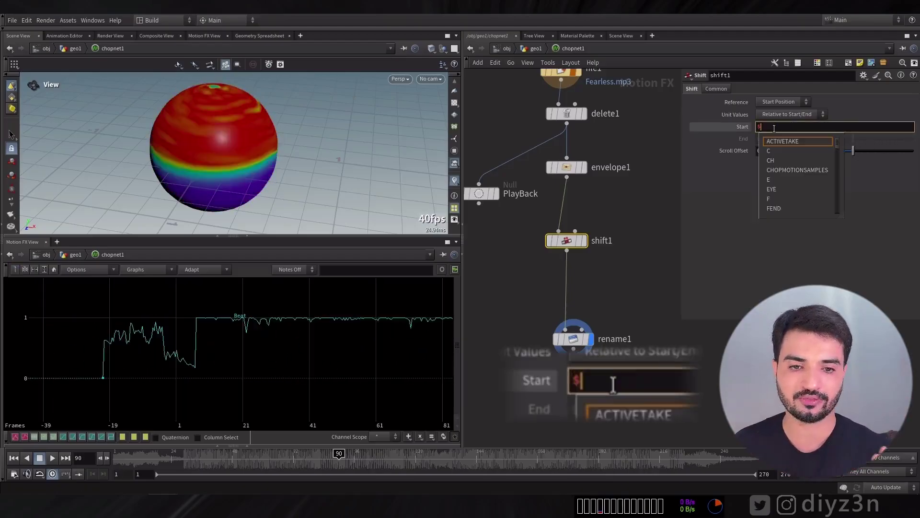
key("Return")
right_click_drag(244, 429, 258, 354)
middle_click_drag(259, 353, 160, 341)
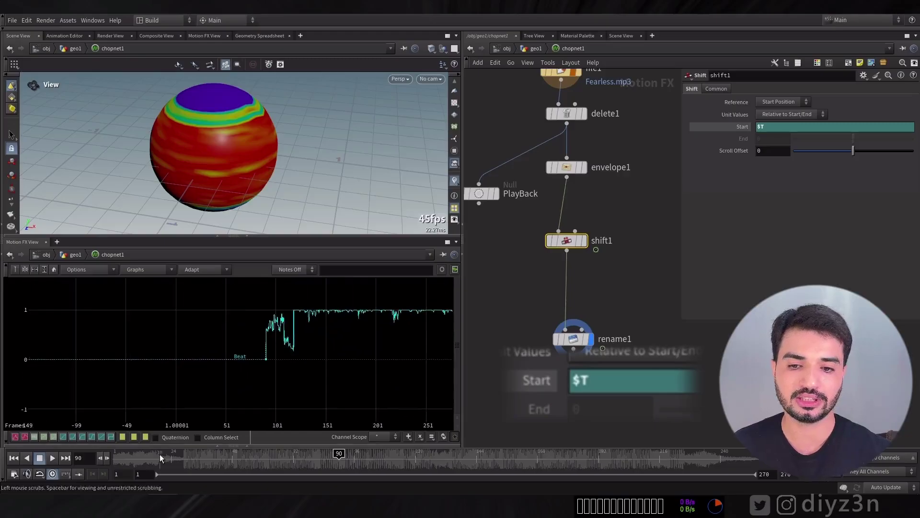
left_click(126, 455)
left_click(248, 361)
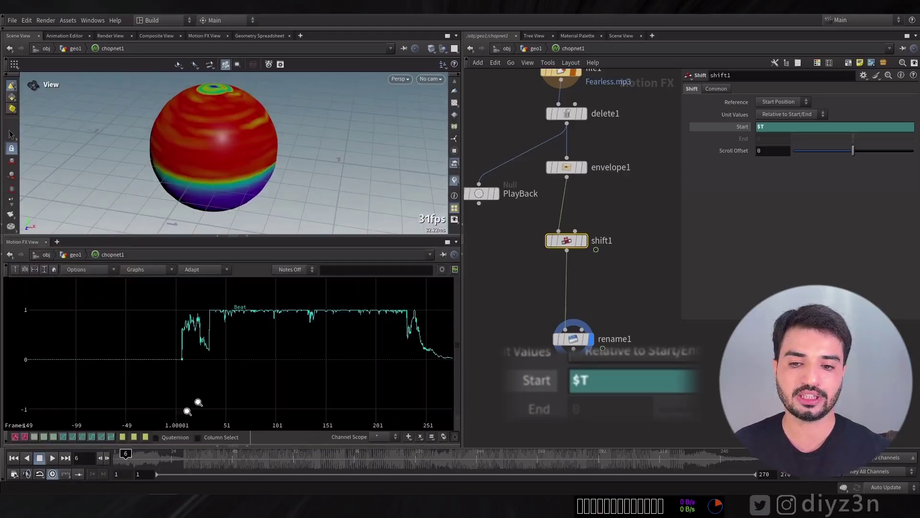
mouse_move(129, 463)
left_mouse_down()
mouse_move(326, 463)
mouse_move(114, 461)
left_mouse_up()
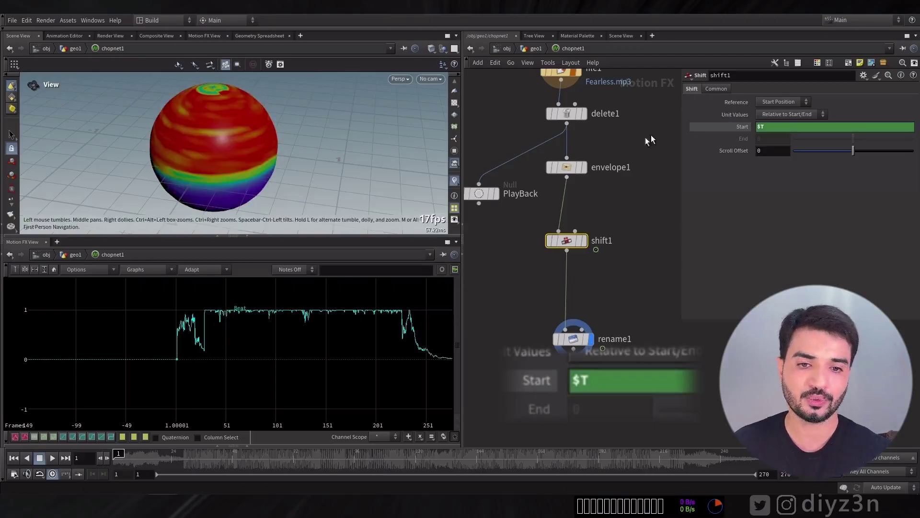
- Negate the Shift node's Start expression as -($T) and play the timeline from frame 1
left_click(768, 127)
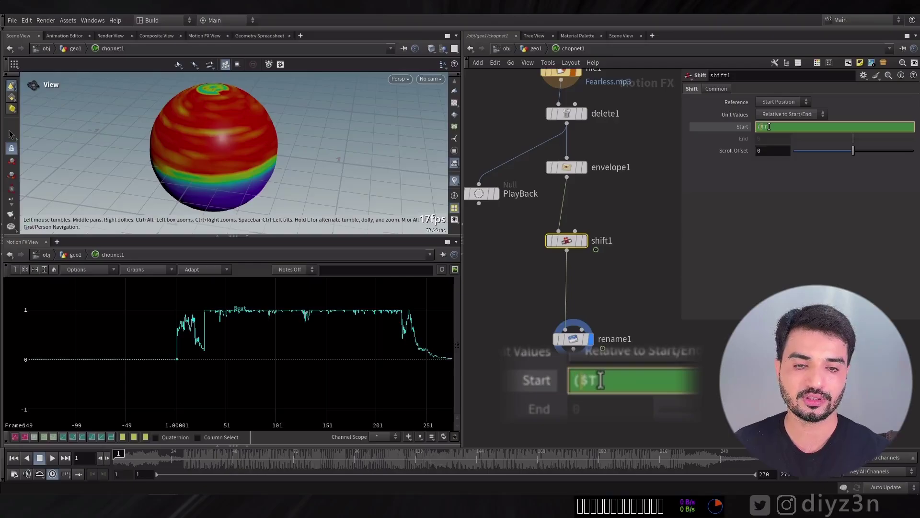
key("Return")
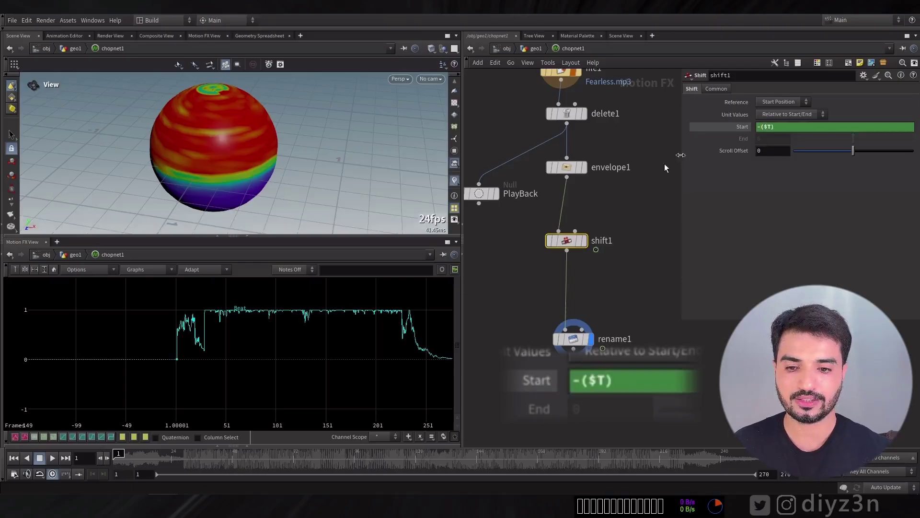
mouse_move(115, 458)
left_mouse_down()
mouse_move(224, 459)
mouse_move(114, 459)
left_mouse_up()
left_click(52, 457)
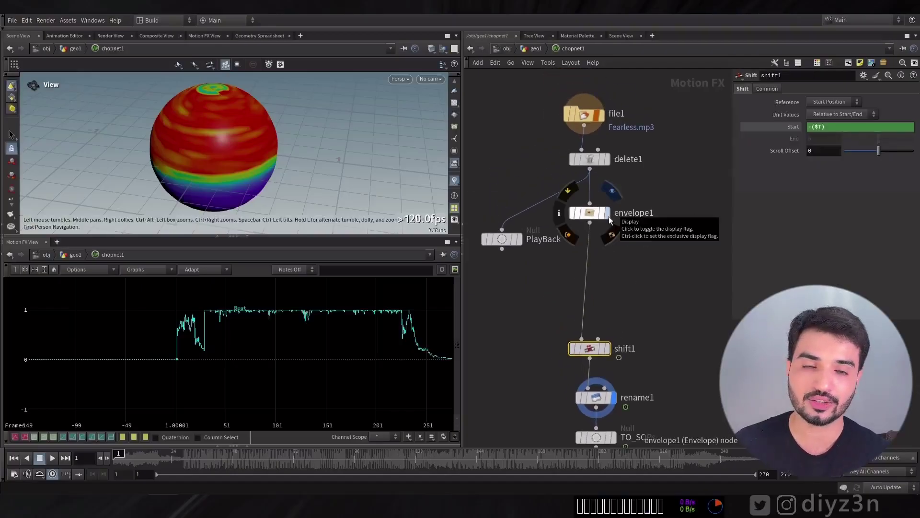
- Enlarge the Motion FX view, frame the curve and display the Envelope node's output instead
left_click(217, 236)
middle_click_drag(288, 235, 181, 265)
right_click_drag(181, 266, 253, 249)
middle_click_drag(250, 249, 272, 251)
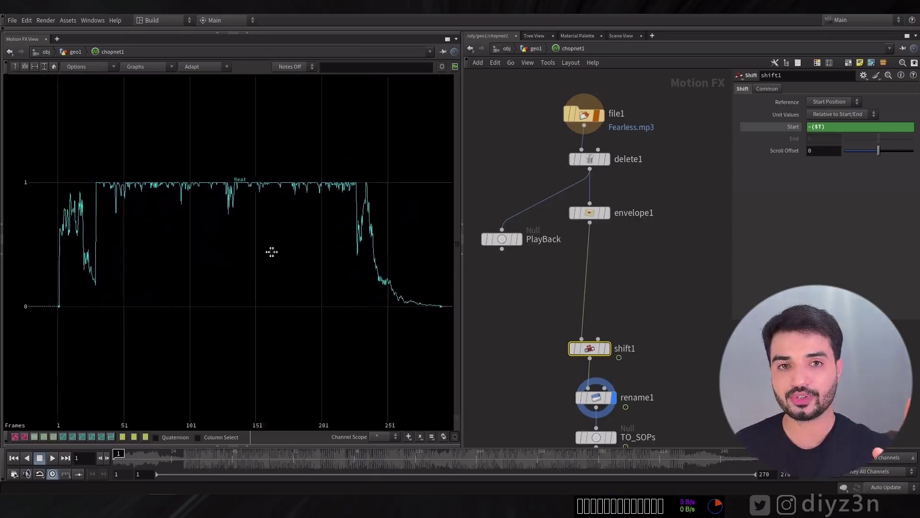
left_click(607, 213)
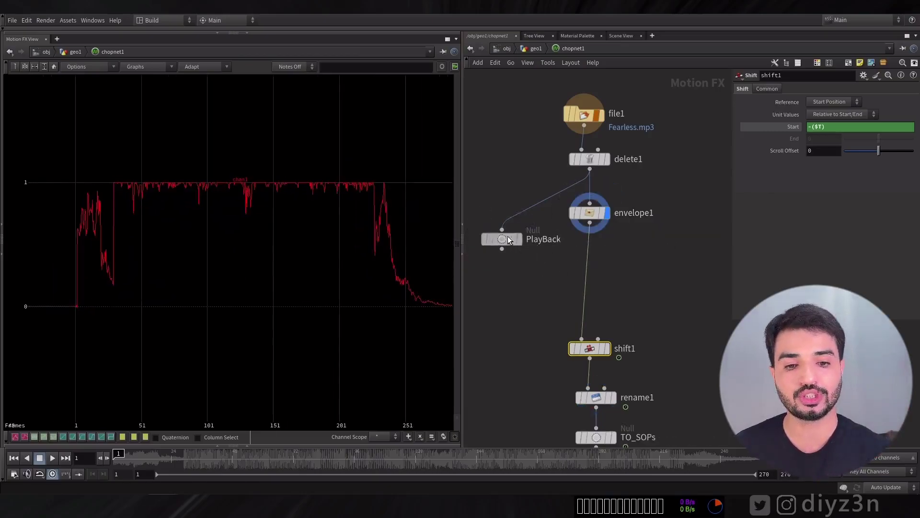
- Insert a Trigger node between envelope1 and shift1 and display its output together with the envelope curve
middle_click_drag(491, 194, 517, 167)
key("Tab")
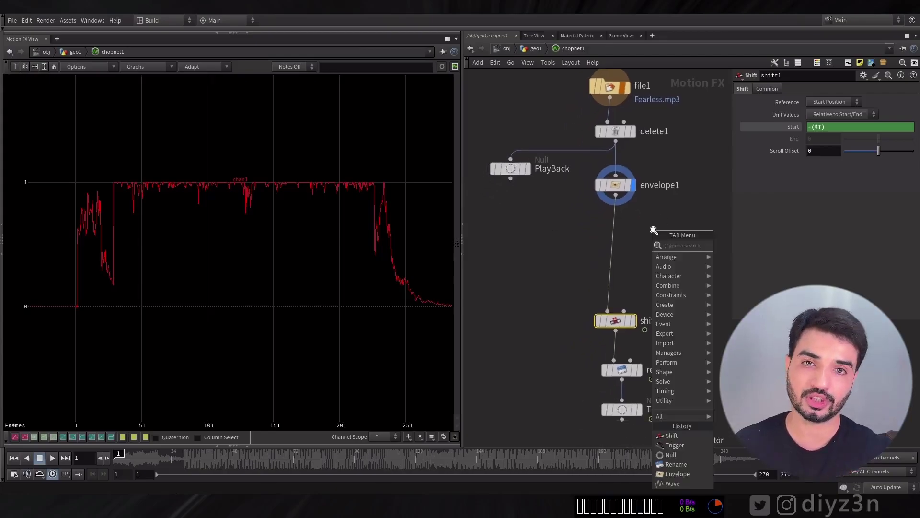
type("tri")
left_click(729, 247)
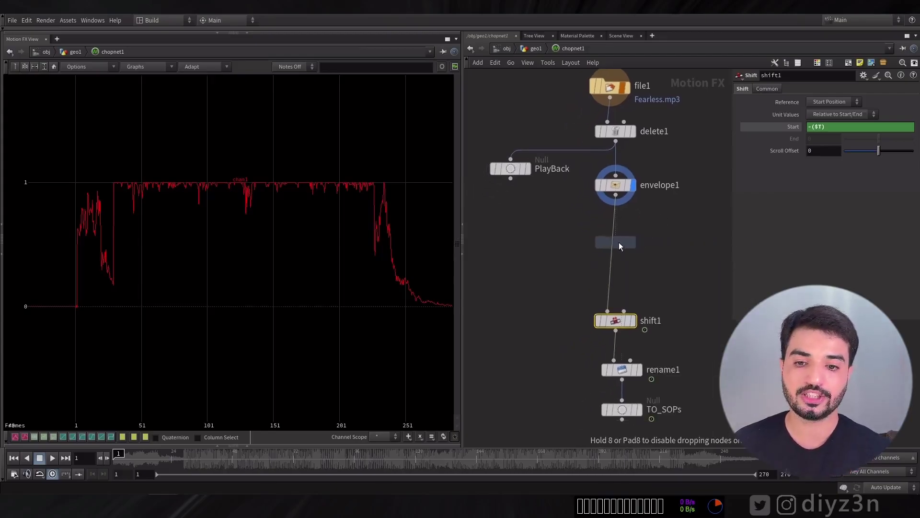
left_click(617, 243)
left_click(634, 243)
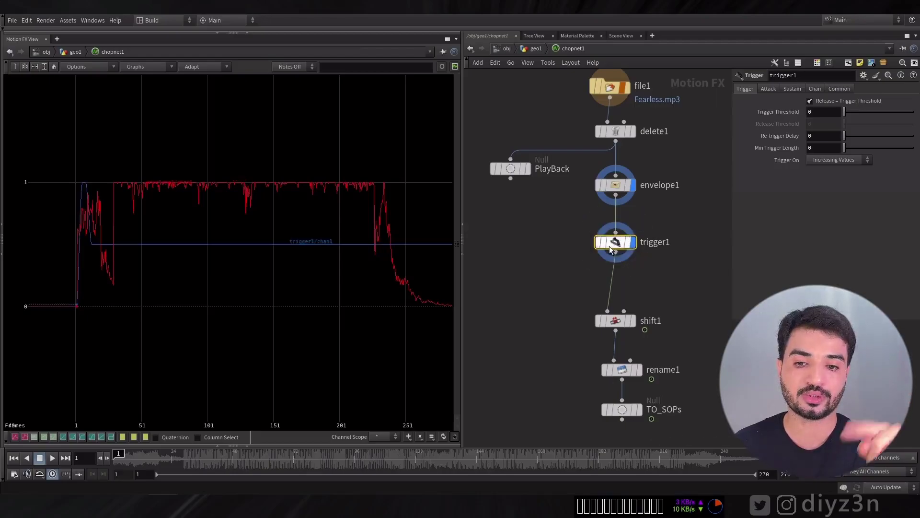
- Raise the Trigger node's Trigger Threshold to 0.96 while comparing its curve with the envelope
left_click_drag(859, 116, 878, 117)
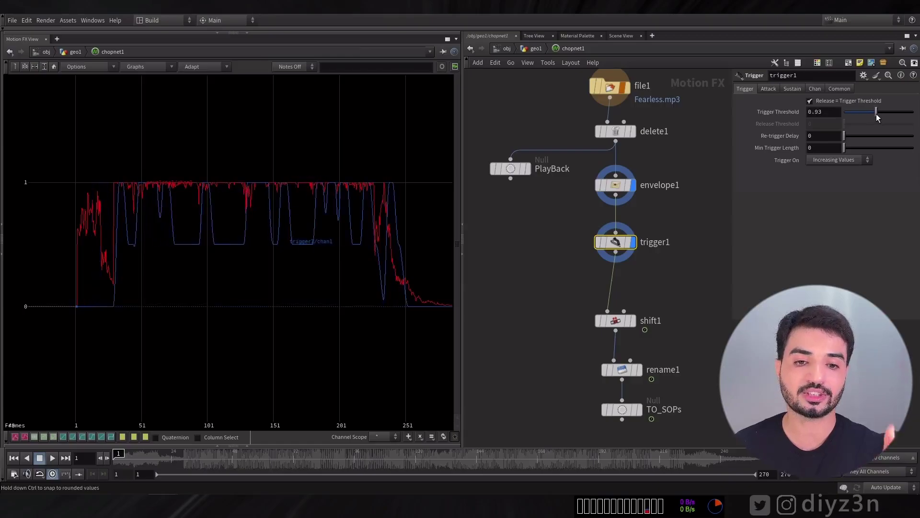
right_click_drag(205, 235, 238, 211)
middle_click_drag(239, 212, 272, 242)
right_click_drag(272, 242, 270, 269)
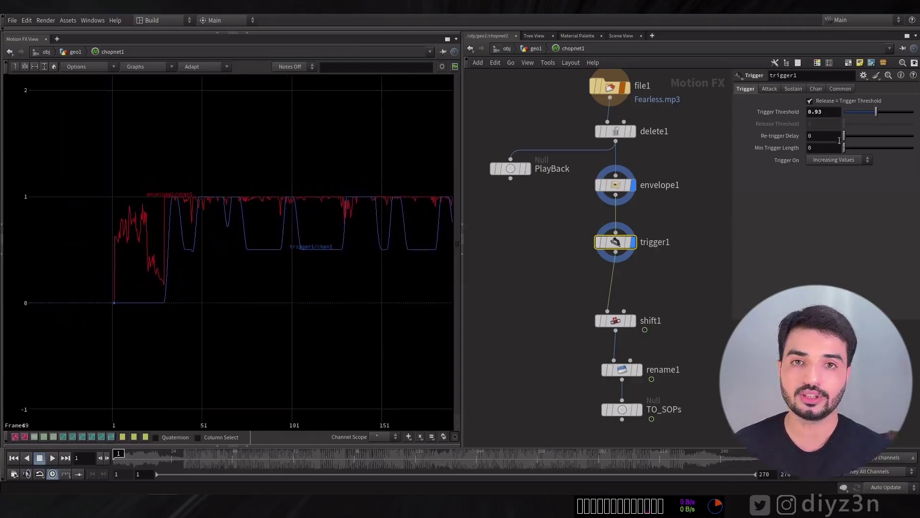
mouse_move(876, 112)
left_mouse_down()
mouse_move(857, 115)
mouse_move(877, 113)
left_mouse_up()
middle_click_drag(217, 255, 149, 261)
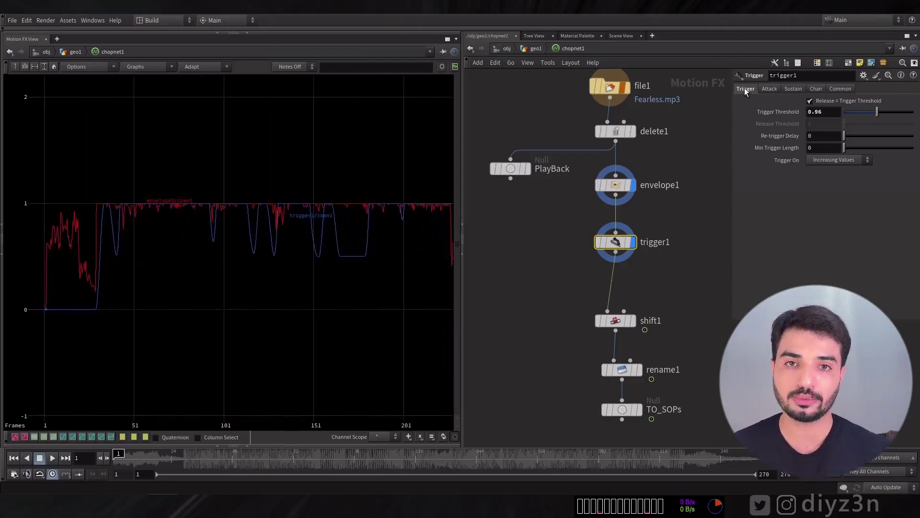
- Set the Trigger node's Attack Length to 0, try an Envelope adjustment and restore it, comparing the two curves up close
left_click(767, 89)
left_click_drag(851, 112, 804, 125)
left_click(612, 195)
mouse_move(872, 173)
left_mouse_down()
mouse_move(902, 178)
mouse_move(874, 176)
left_mouse_up()
middle_click(785, 173, "ctrl")
left_click(609, 246)
scroll(187, 240, "up", 5)
scroll(227, 242, "up", 3)
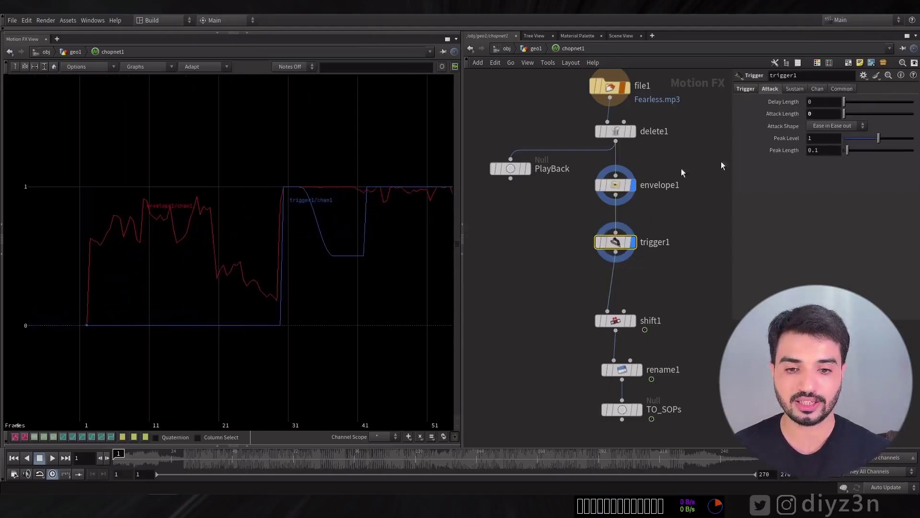
- Replace the Trigger node with a Spectrum node between envelope1 and shift1, displaying only the Spectrum output
key("Delete")
key("Tab")
mouse_move(583, 271)
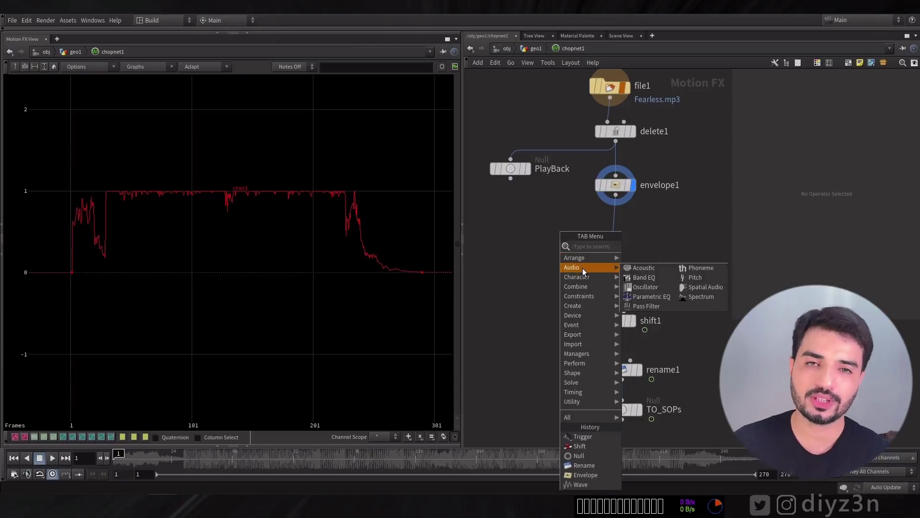
left_click(701, 297)
left_click(615, 243)
left_click_drag(615, 243, 614, 234)
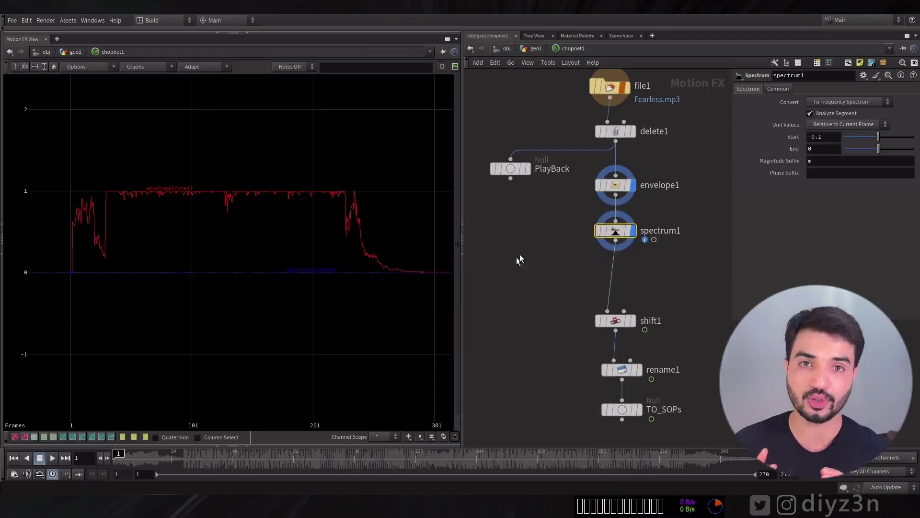
left_click(633, 230)
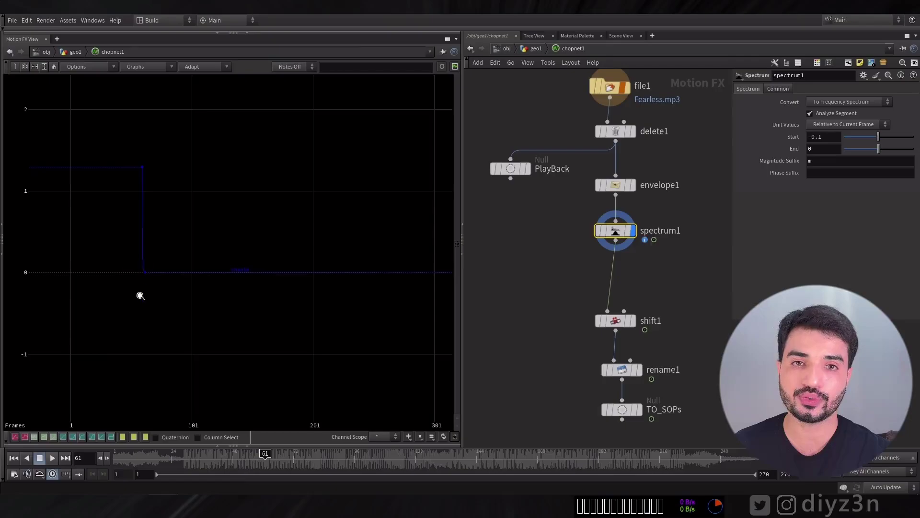
- Set the Spectrum node's Unit Values to Absolute and bypass envelope1
left_click(834, 125)
left_click(830, 136)
middle_click_drag(91, 288, 208, 288)
right_click_drag(208, 287, 240, 269)
middle_click_drag(239, 268, 331, 269)
right_click_drag(331, 269, 168, 427)
left_click_drag(233, 461, 240, 461)
right_click_drag(168, 252, 353, 154)
left_click(594, 165)
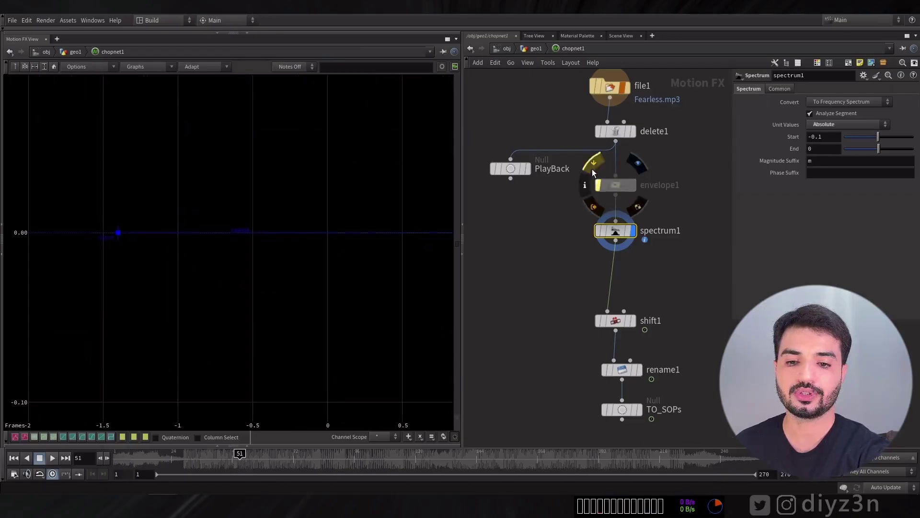
- Set the Spectrum node's End to 1.4 and compare the frequency curve with envelope1's bypass on and off
right_click_drag(254, 251, 213, 262)
left_click(884, 149)
right_click_drag(274, 210, 300, 290)
middle_click_drag(301, 290, 206, 331)
right_click_drag(206, 331, 308, 316)
right_click_drag(248, 311, 247, 336)
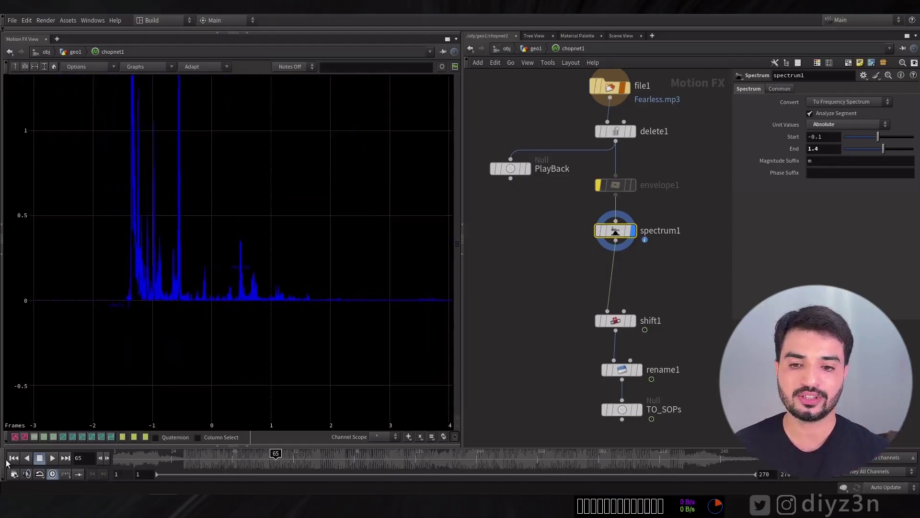
left_click(599, 185)
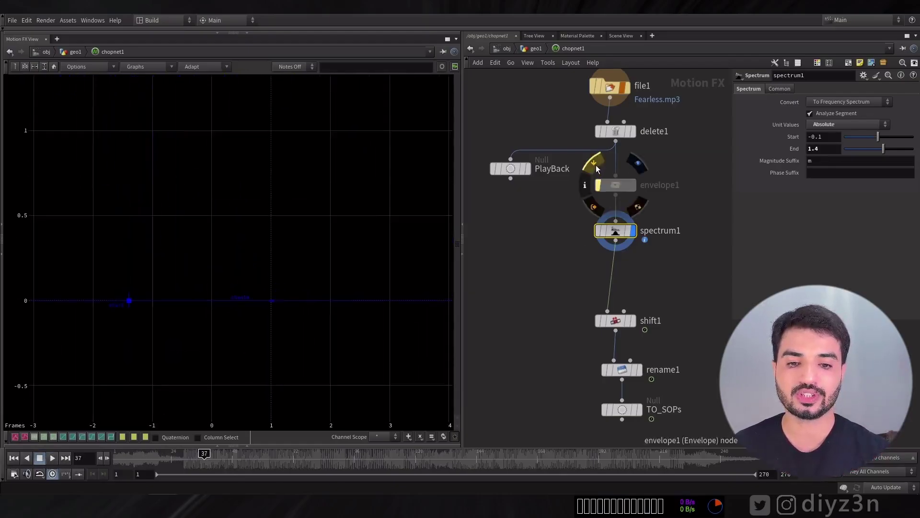
left_click(40, 458)
left_click(599, 185)
- Move the Spectrum node between shift1 and rename1 and play the timeline to watch its frequency curve
left_click_drag(616, 231, 559, 277)
left_click_drag(616, 320, 616, 241)
left_click_drag(556, 277, 620, 281)
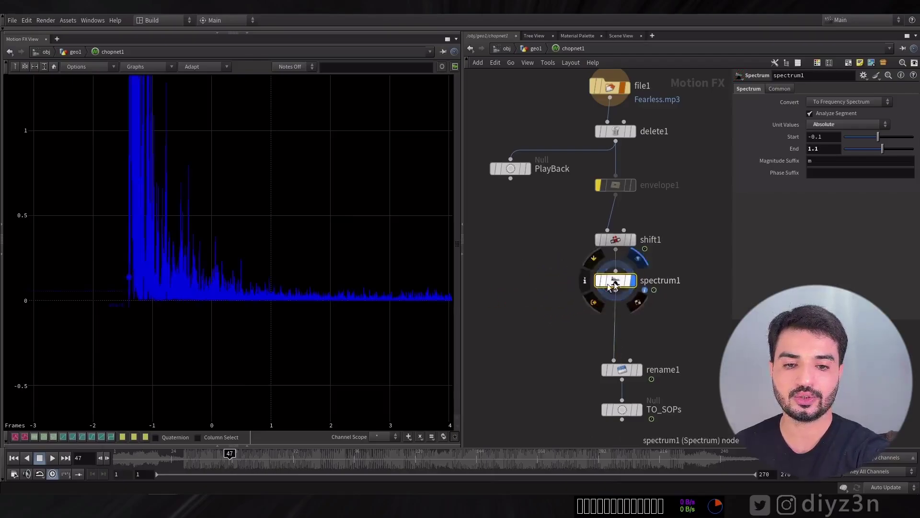
left_click(52, 458)
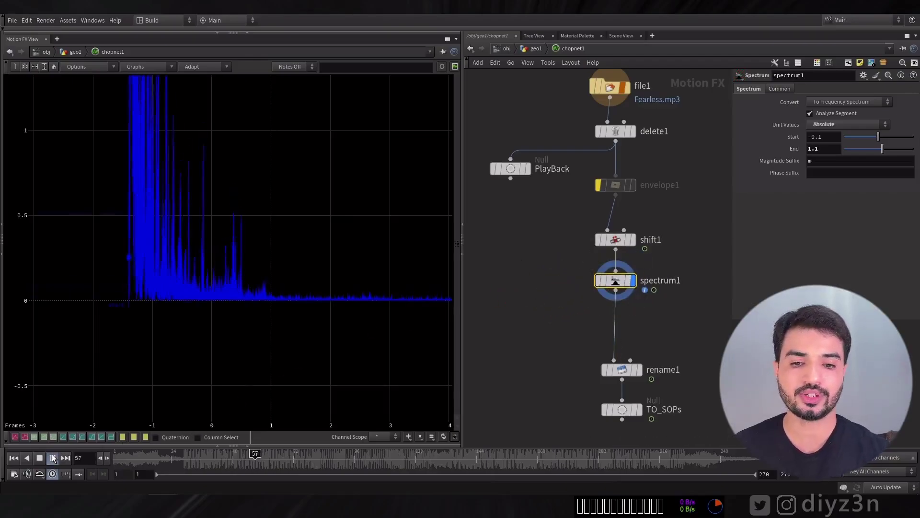
right_click_drag(189, 251, 260, 359)
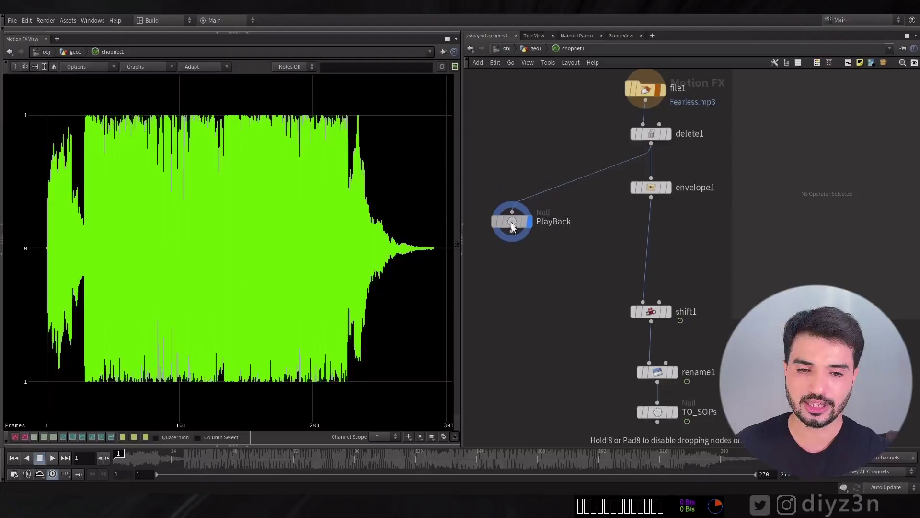
- Insert a Pass Filter node between delete1 and the PlayBack null and lower its High Cutoff to 139
left_click_drag(513, 227, 511, 251)
key("Tab")
mouse_move(558, 217)
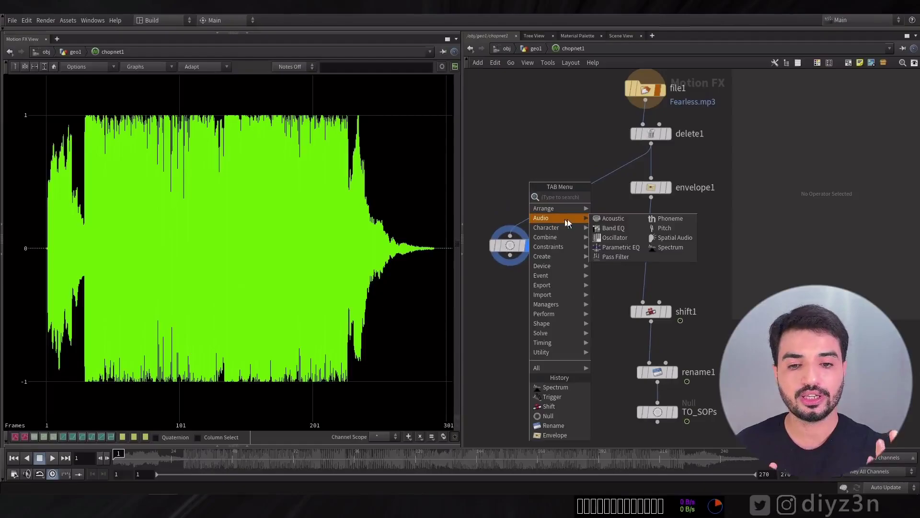
left_click(622, 259)
left_click(530, 183)
left_click_drag(530, 182, 512, 184)
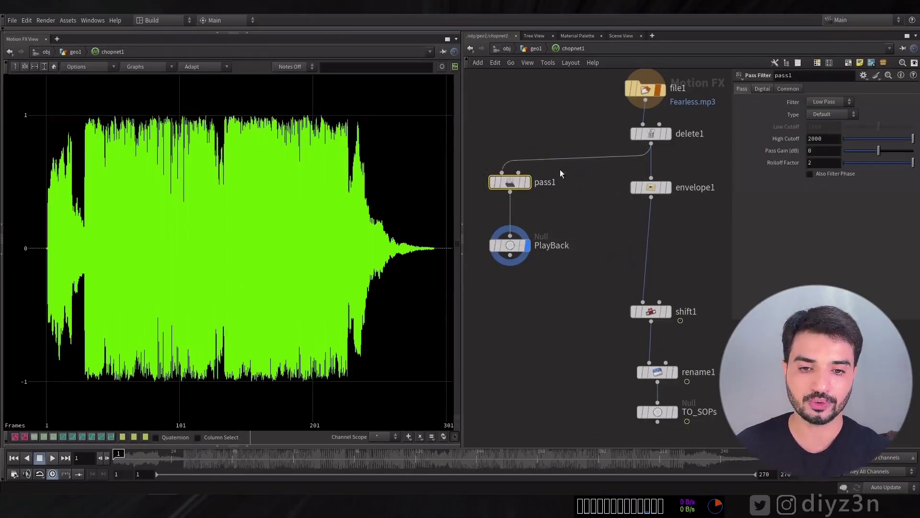
left_click_drag(913, 139, 850, 142)
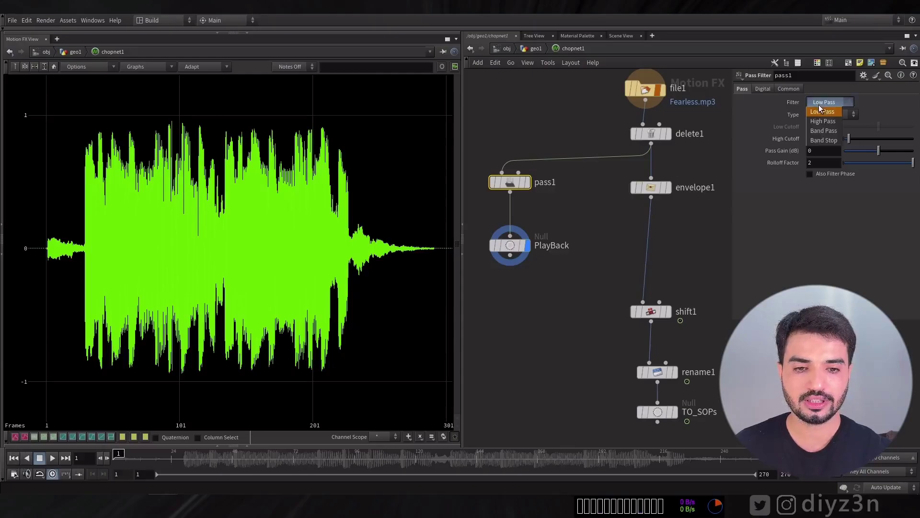
- Try the Pass Filter as High Pass with a Low Cutoff of 667, raising Pass Gain through 10 and 20 to 30 dB
left_click(823, 121)
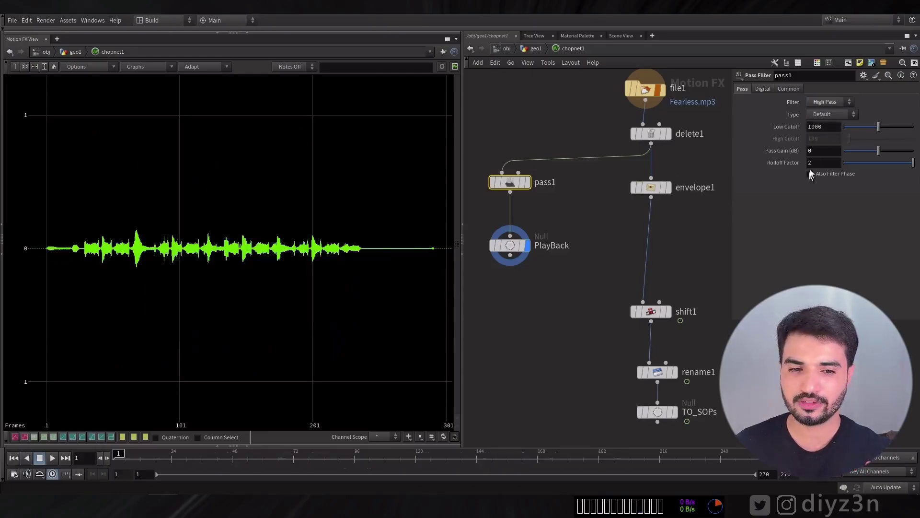
left_click_drag(879, 126, 854, 131)
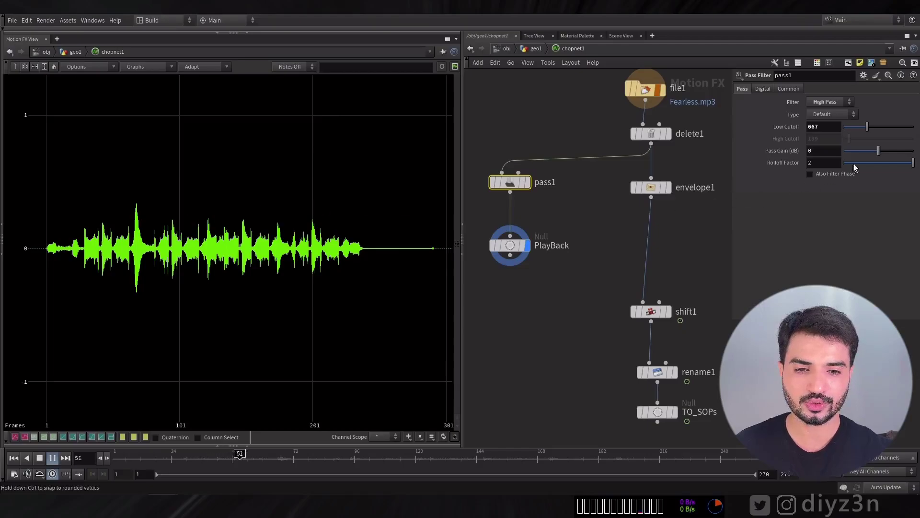
left_click_drag(880, 151, 913, 152)
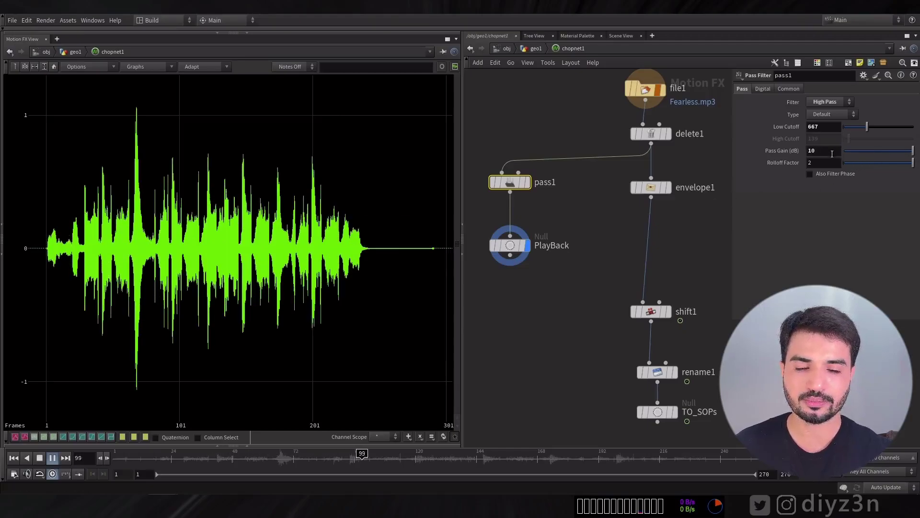
key("Return")
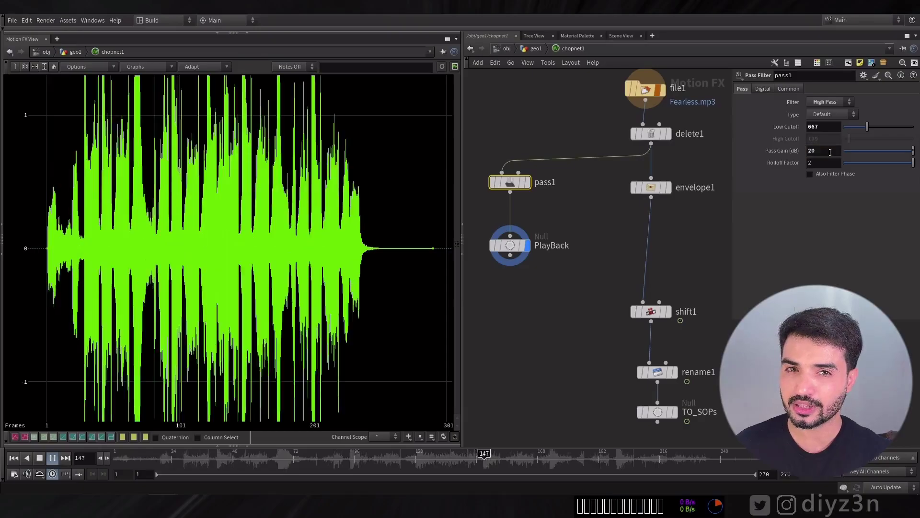
type("0")
key("Return")
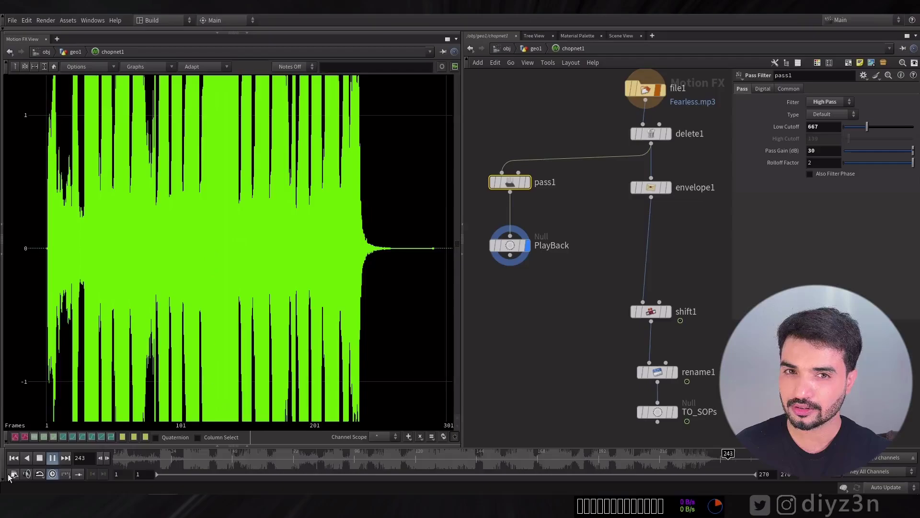
left_click(39, 460)
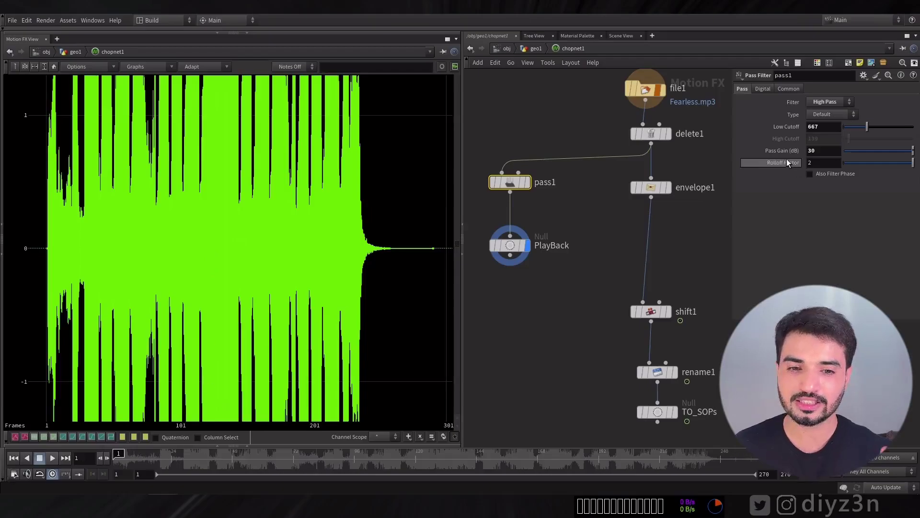
- Return the Pass Filter to Low Pass with High Cutoff 50, Rolloff Factor 200 and Pass Gain 10 dB
left_click(832, 102)
left_click(831, 116)
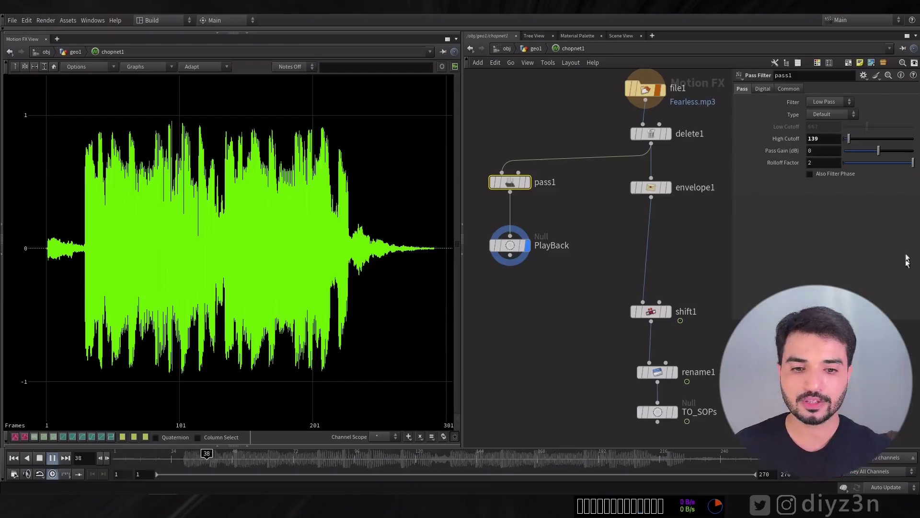
right_click_drag(295, 215, 328, 214)
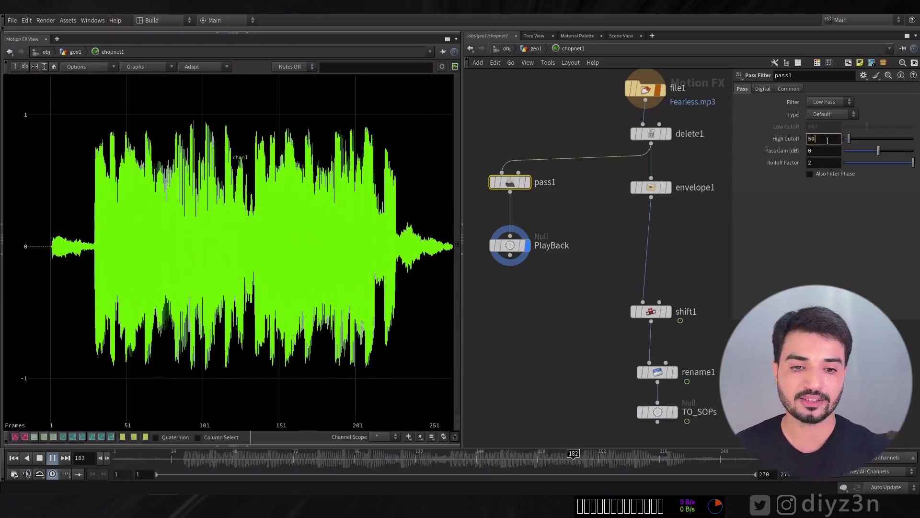
key("Return")
left_click(829, 165)
type("00")
key("Return")
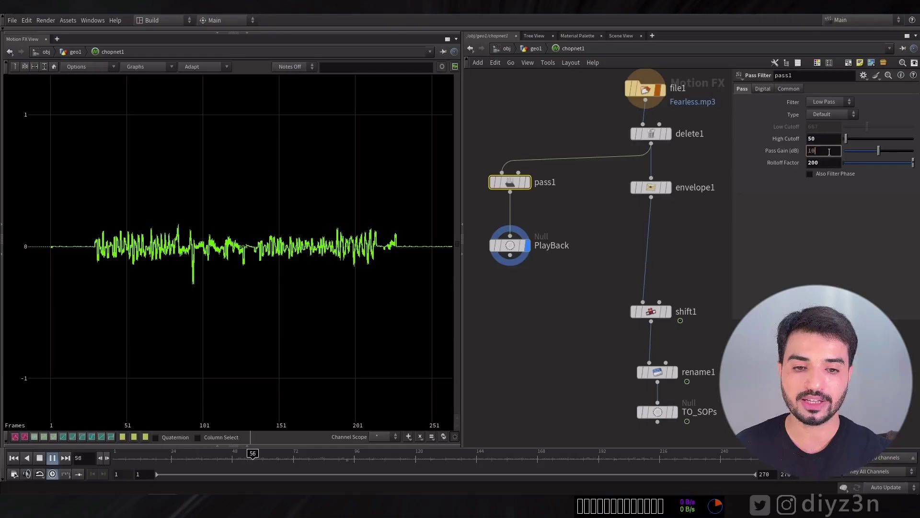
key("Return")
- Try a High Cutoff of 80 on the Pass Filter, settle on 500, and set its Rolloff Factor to 250
double_click(828, 140)
type("80")
key("Return")
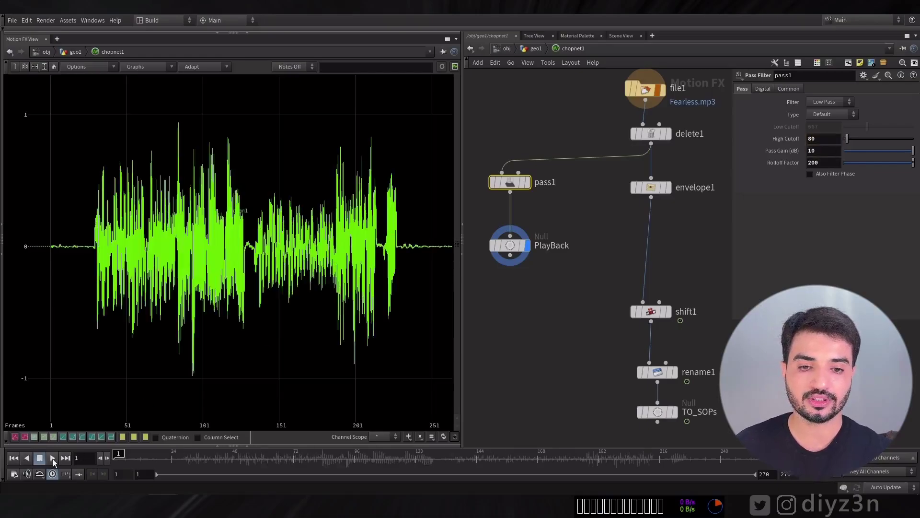
mouse_move(847, 139)
left_mouse_down()
mouse_move(860, 143)
mouse_move(852, 144)
left_mouse_up()
double_click(824, 139)
type("500")
key("Return")
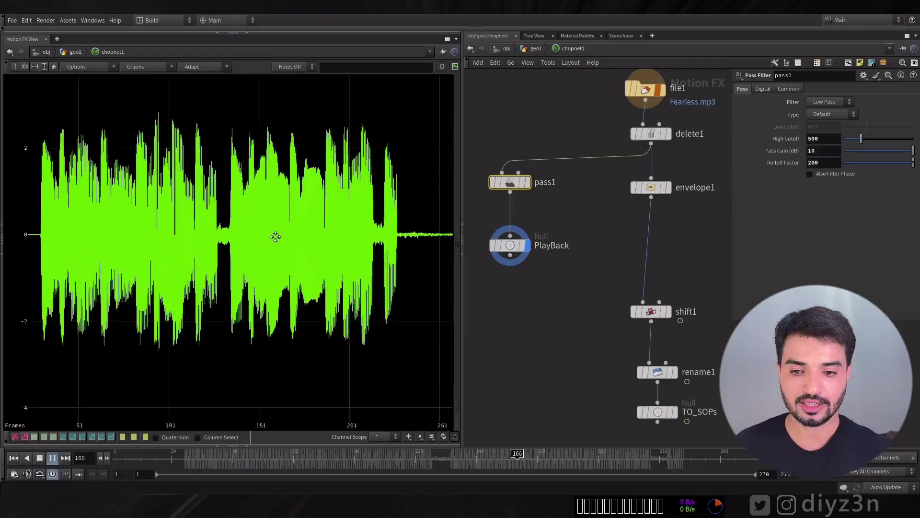
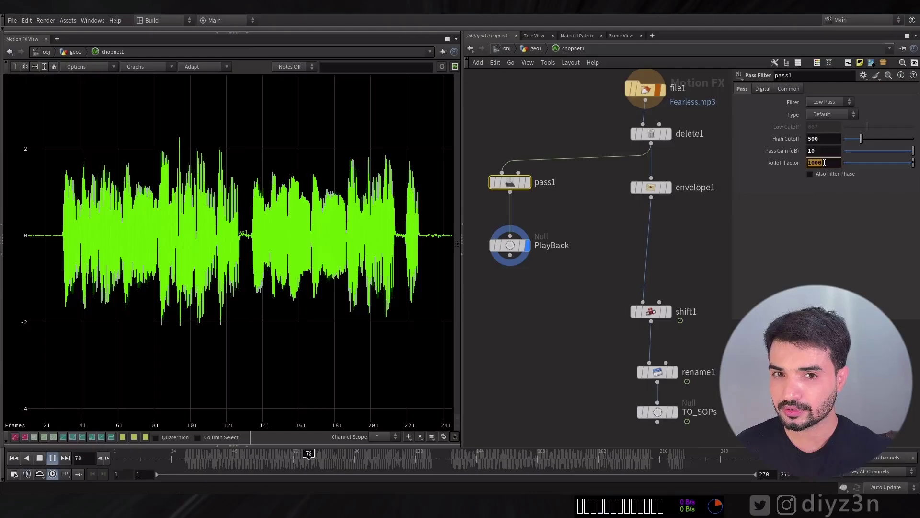
type("50")
key("Return")
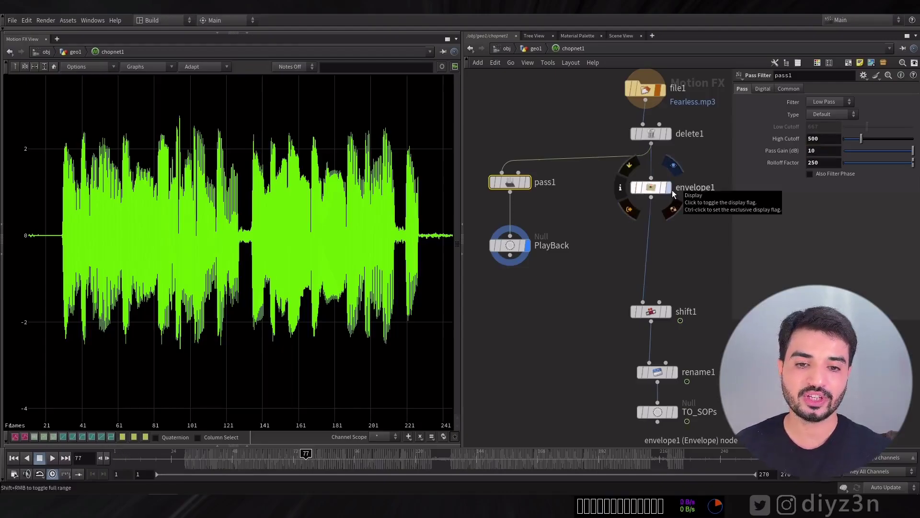
- Display envelope1, feed it from the Pass Filter's output and compare its curve with the filter bypassed and active
left_click(669, 188)
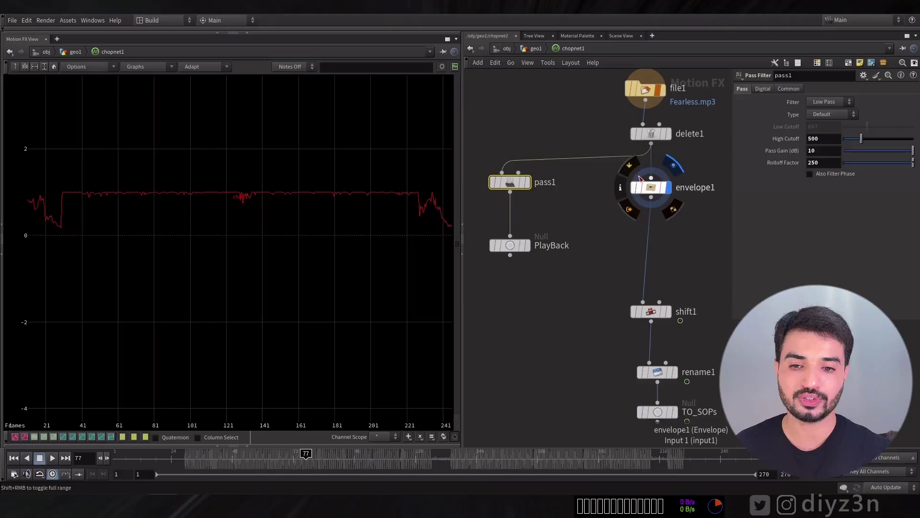
left_click_drag(640, 179, 511, 193)
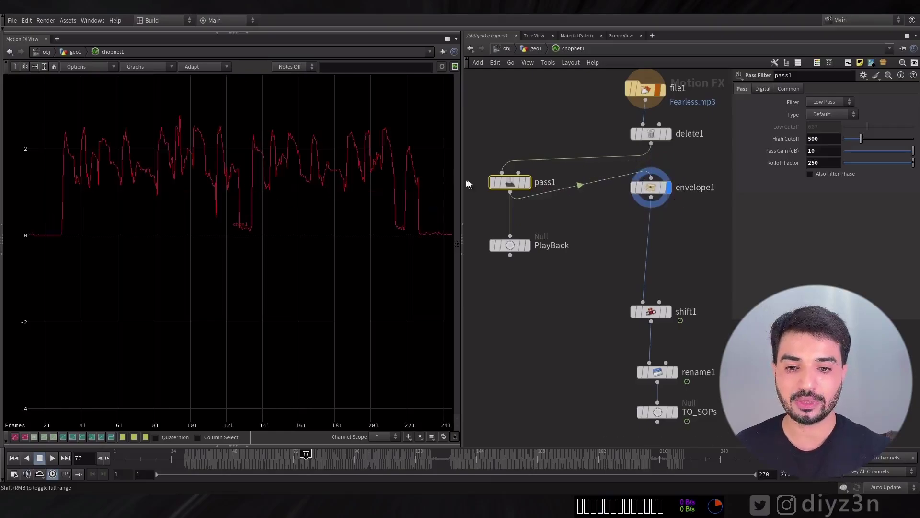
left_click(488, 161)
left_click(488, 162)
left_click(488, 161)
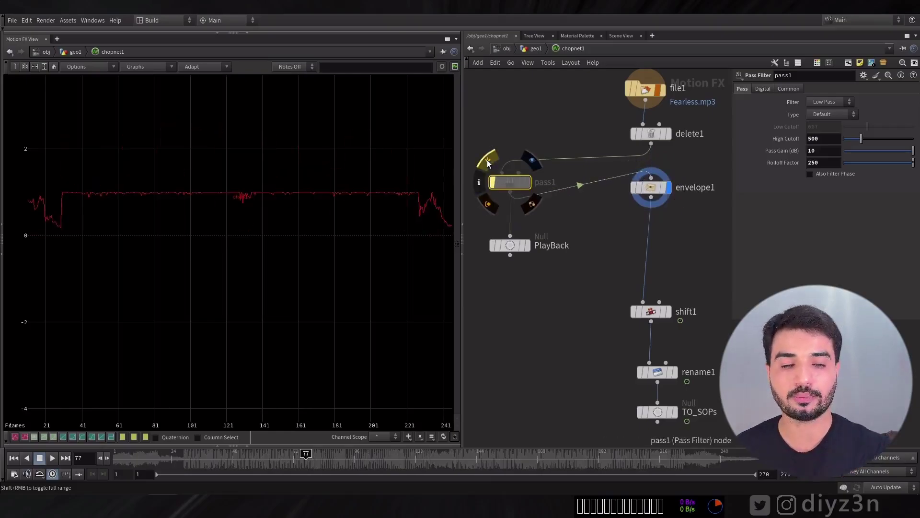
left_click(488, 162)
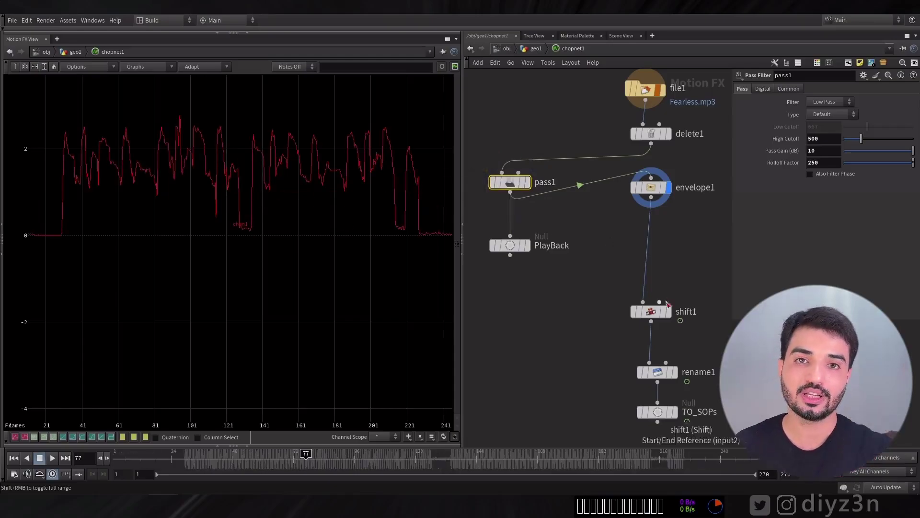
- Set the TO_SOPs null's Graph Color to cyan (0, 1, 1)
left_click(247, 36)
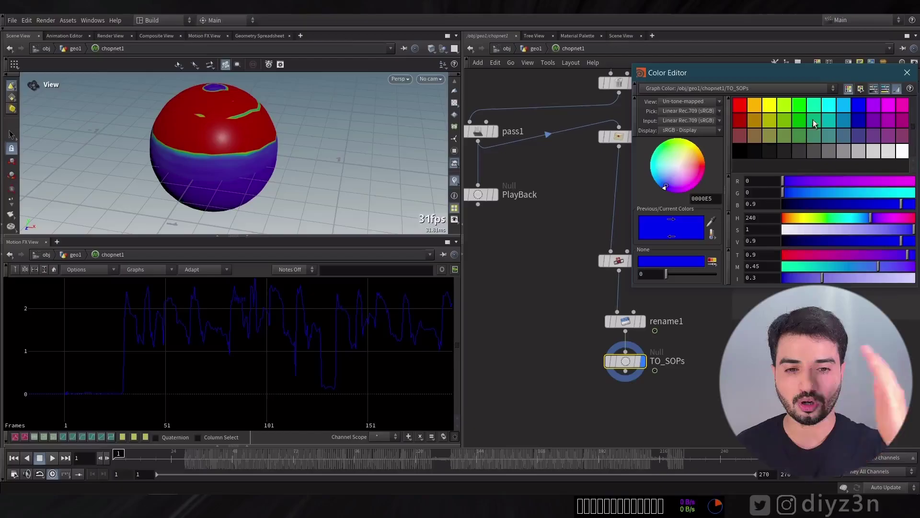
left_click(830, 106)
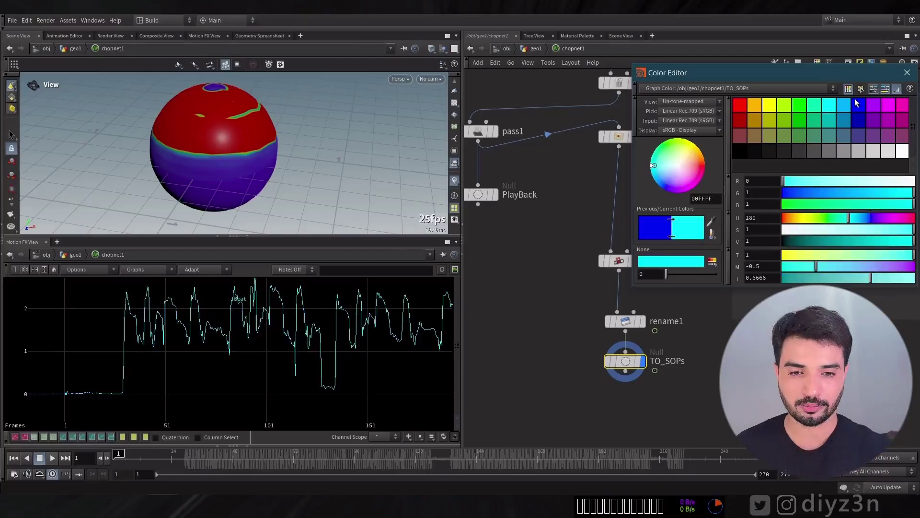
left_click(907, 72)
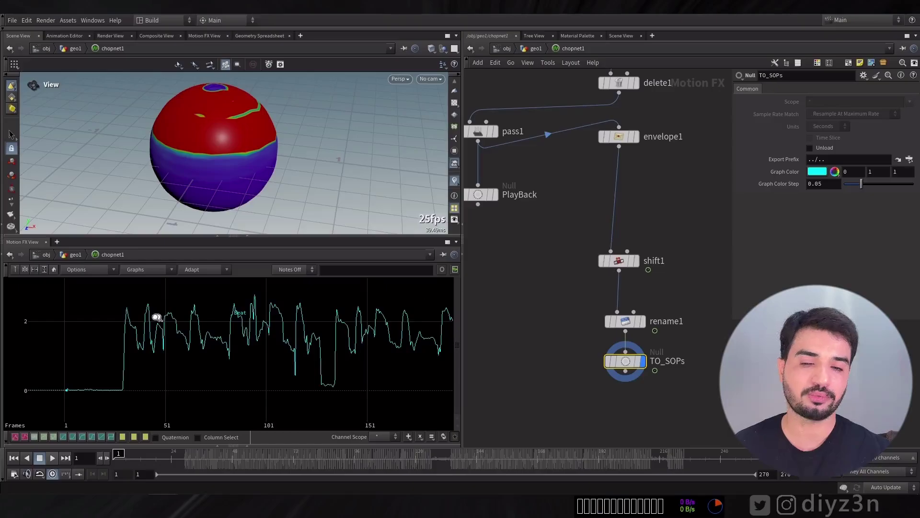
- Inspect channel1's Beat values in the Geometry Spreadsheet and return to the 3D scene
left_click(259, 35)
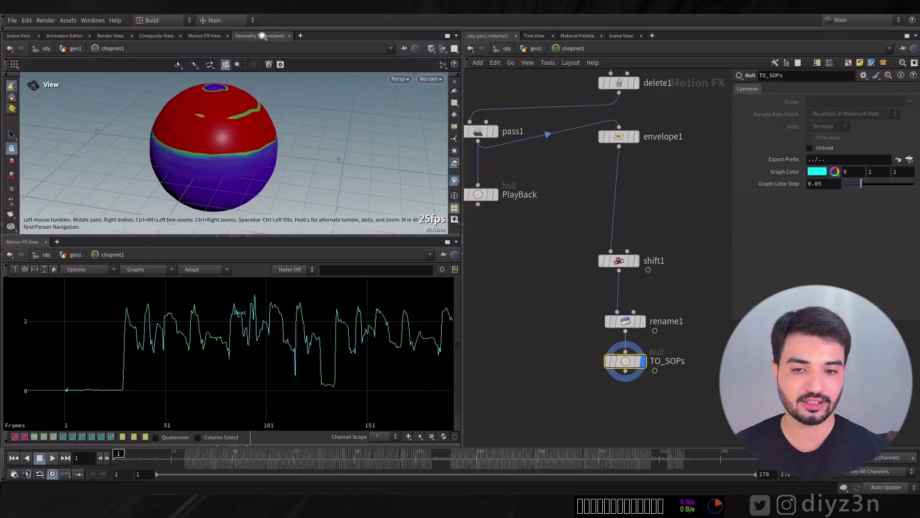
key("u")
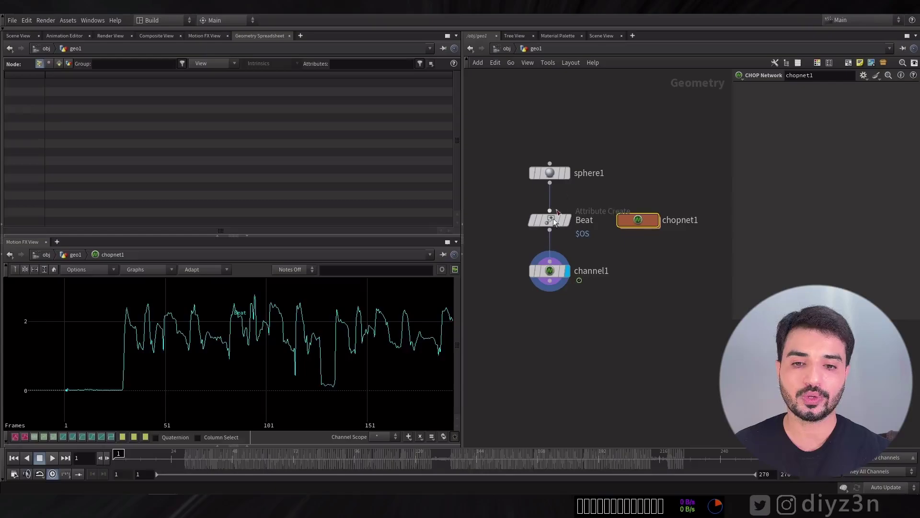
left_click(549, 271)
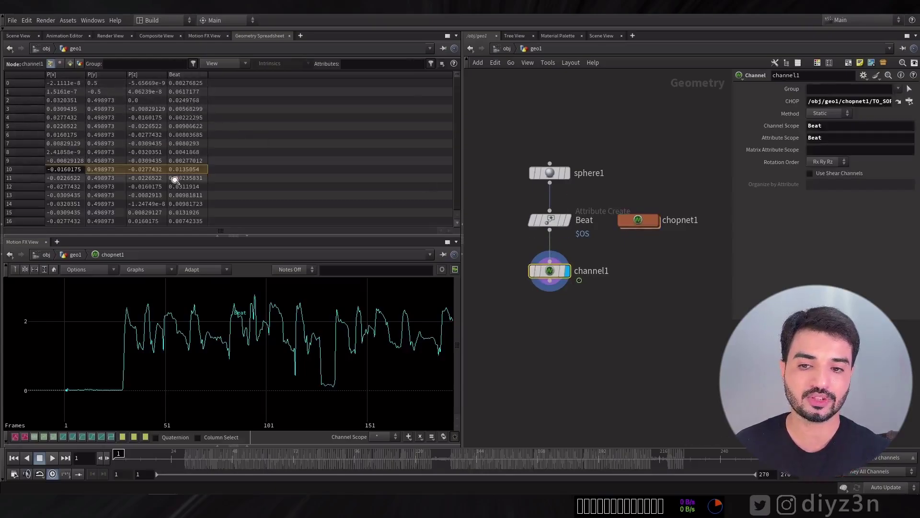
left_click(19, 36)
- Insert a Trim node between shift1 and rename1 in the CHOP network
double_click(644, 217)
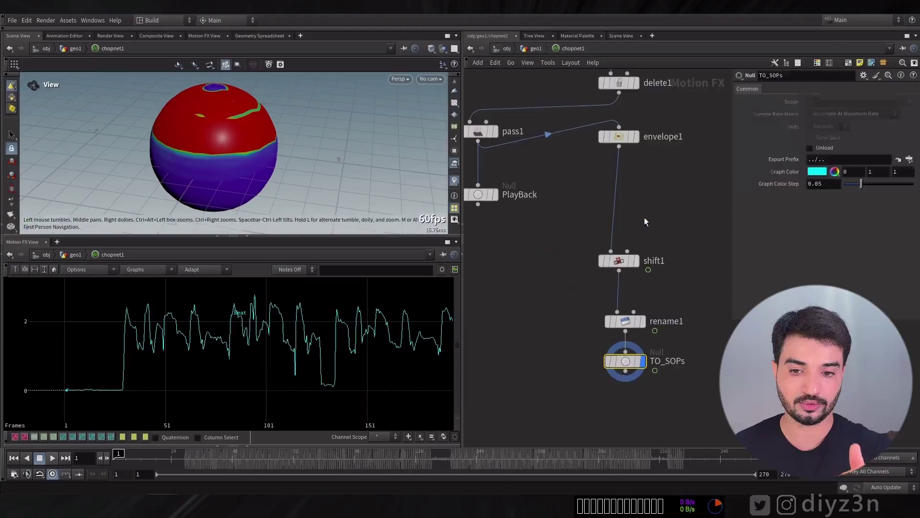
middle_click_drag(671, 278, 646, 241)
scroll(654, 231, "up", 2)
left_click_drag(571, 222, 569, 152)
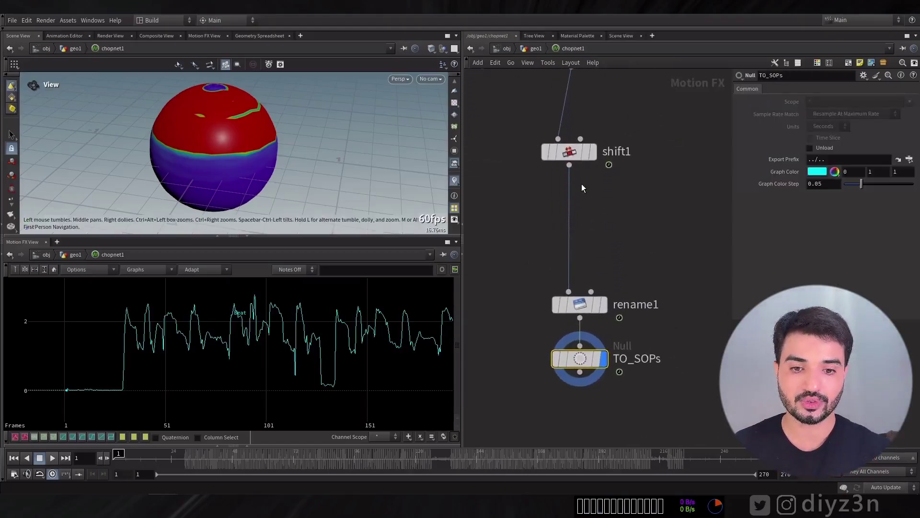
left_click(582, 184)
key("Tab")
type("tri")
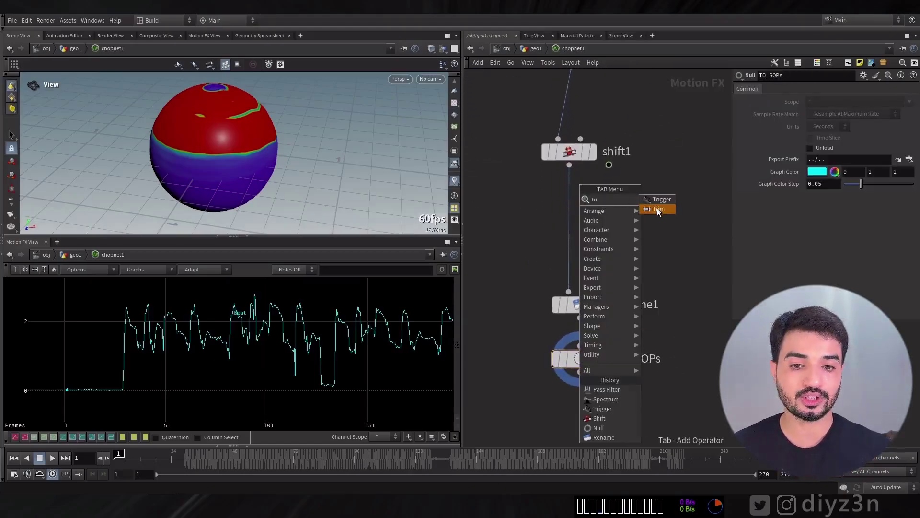
left_click(657, 208)
left_click(558, 214)
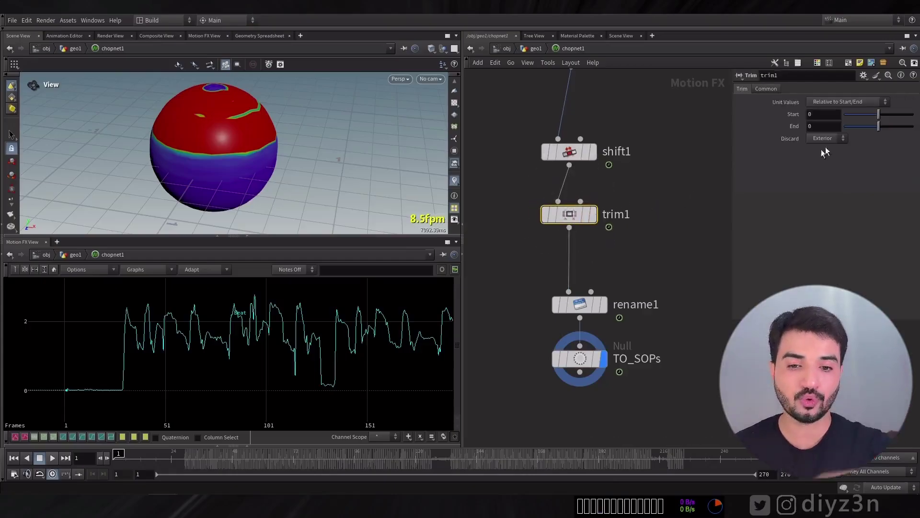
- Display trim1, set its End to 2.5 and change its Unit Values to Absolute
left_click(596, 215)
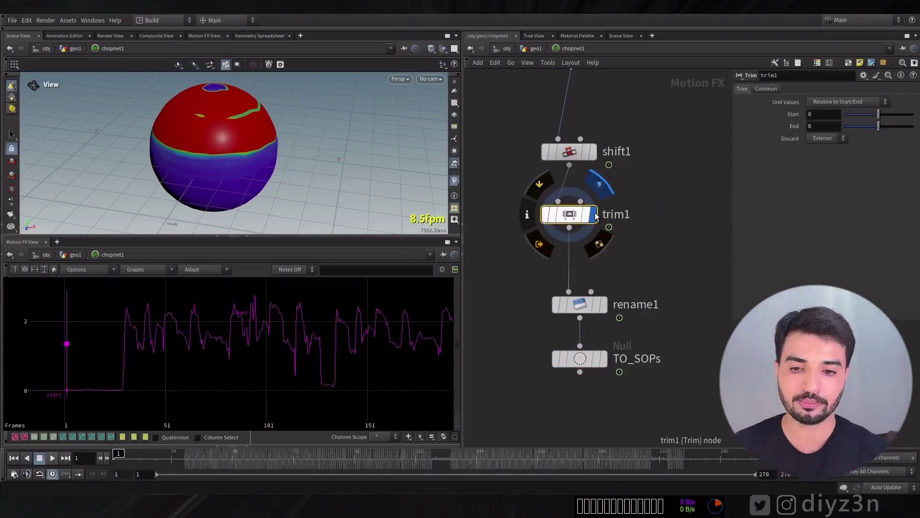
right_click_drag(89, 351, 240, 365)
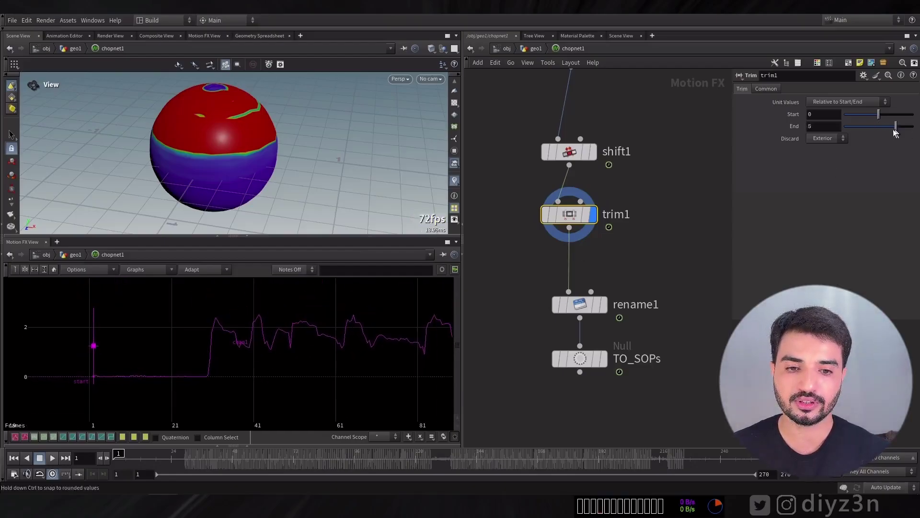
mouse_move(894, 129)
left_mouse_down()
mouse_move(870, 127)
mouse_move(887, 133)
left_mouse_up()
left_click(858, 102)
left_click(836, 124)
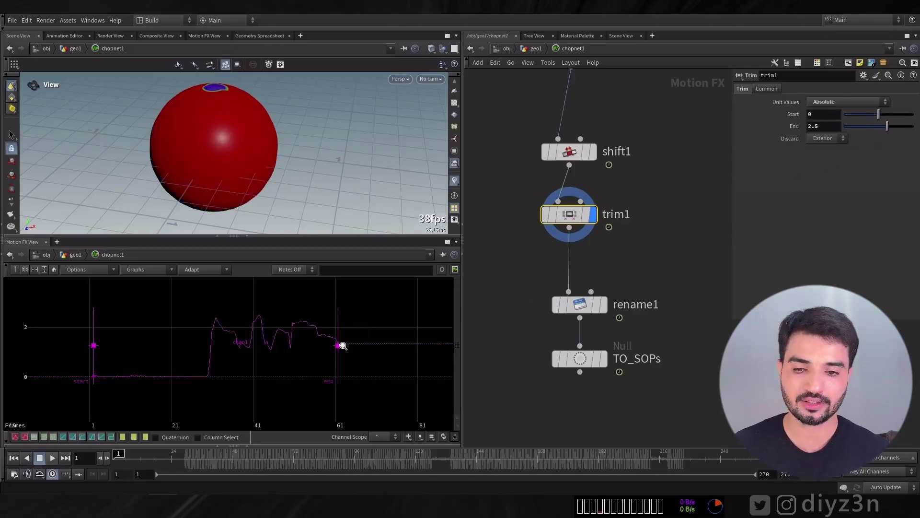
- Shorten the trimmed range on the graph in stages until trim1's End is 0.06
left_click_drag(341, 345, 148, 359)
right_click_drag(104, 391, 337, 364)
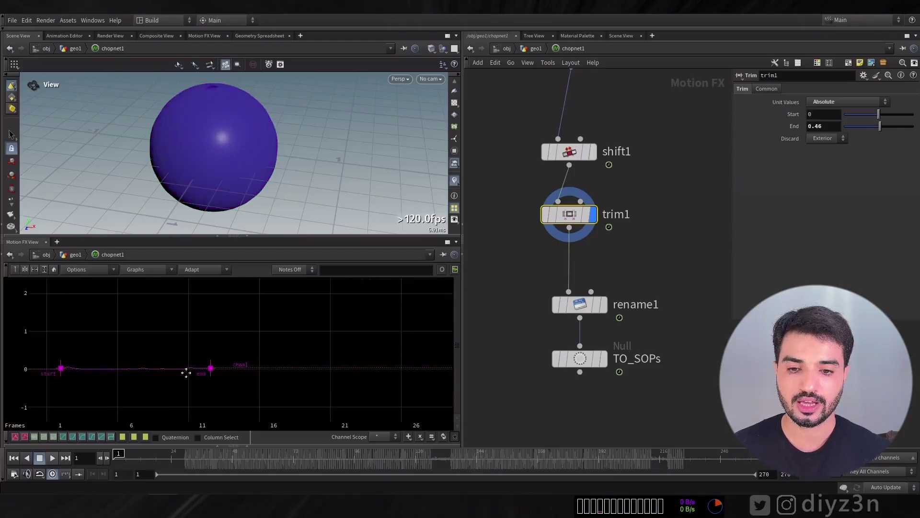
middle_click_drag(186, 373, 274, 344)
right_click_drag(191, 347, 298, 334)
left_click_drag(364, 339, 172, 346)
right_click_drag(150, 355, 232, 345)
middle_click_drag(232, 345, 266, 338)
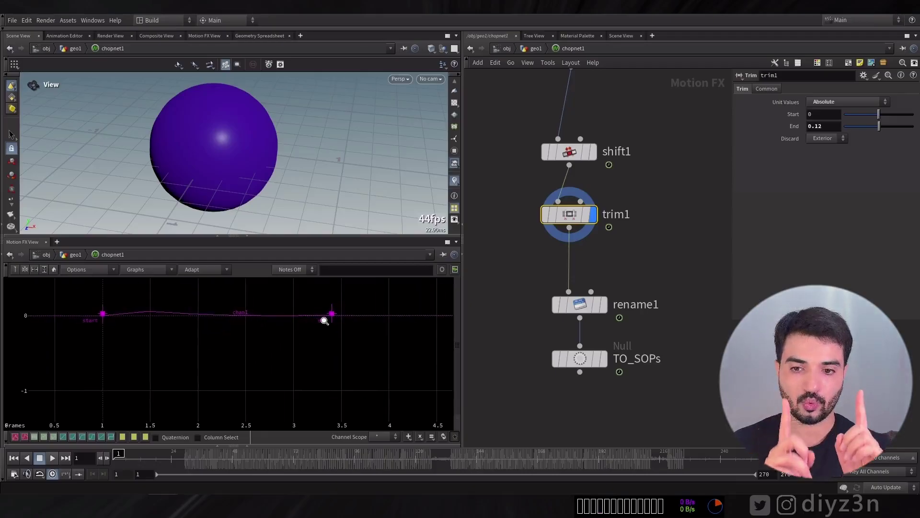
left_click_drag(332, 314, 195, 321)
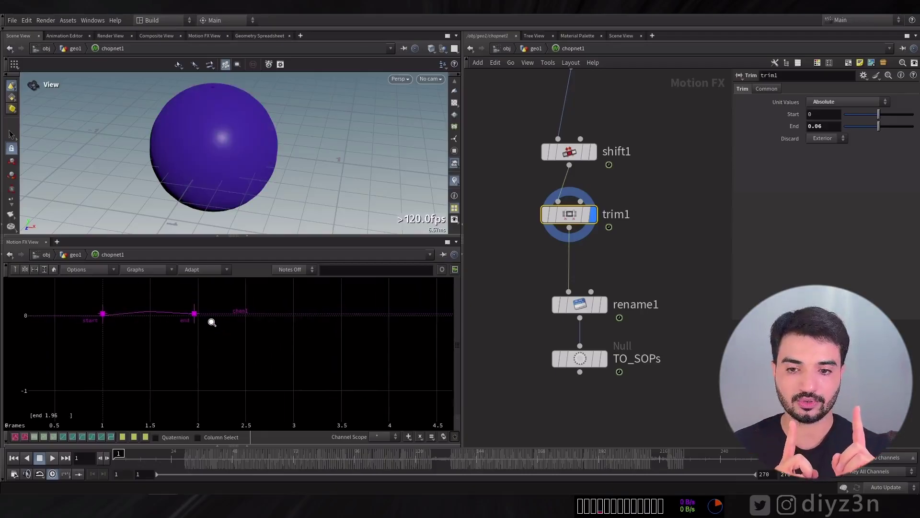
- Review the trimmed curve, then examine channel1's Beat values in the Geometry Spreadsheet
right_click_drag(146, 330, 172, 352)
middle_click_drag(173, 352, 199, 380)
right_click_drag(199, 380, 207, 336)
middle_click_drag(207, 335, 212, 383)
right_click_drag(213, 383, 238, 360)
left_click(535, 49)
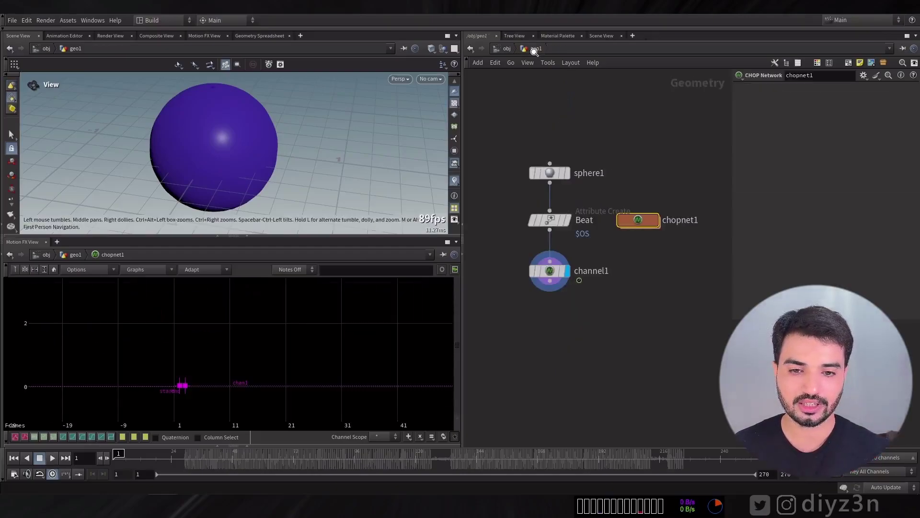
left_click(550, 270)
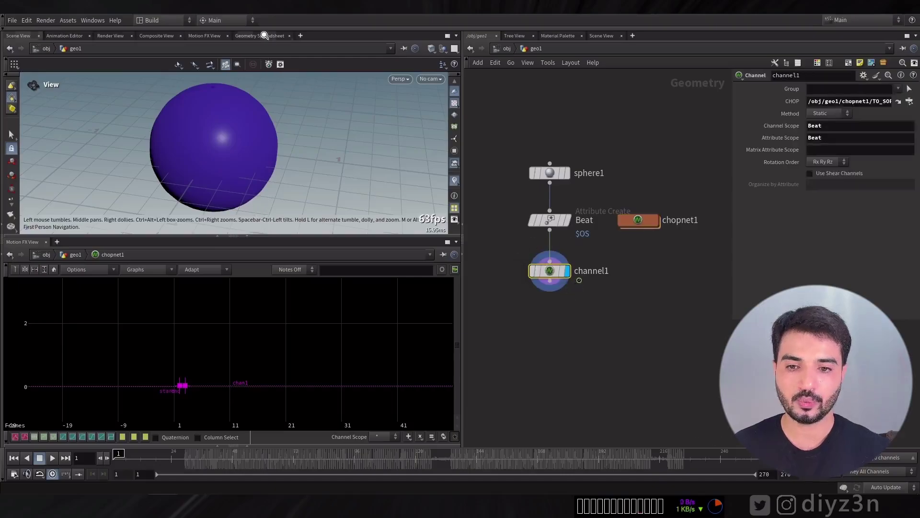
left_click(264, 36)
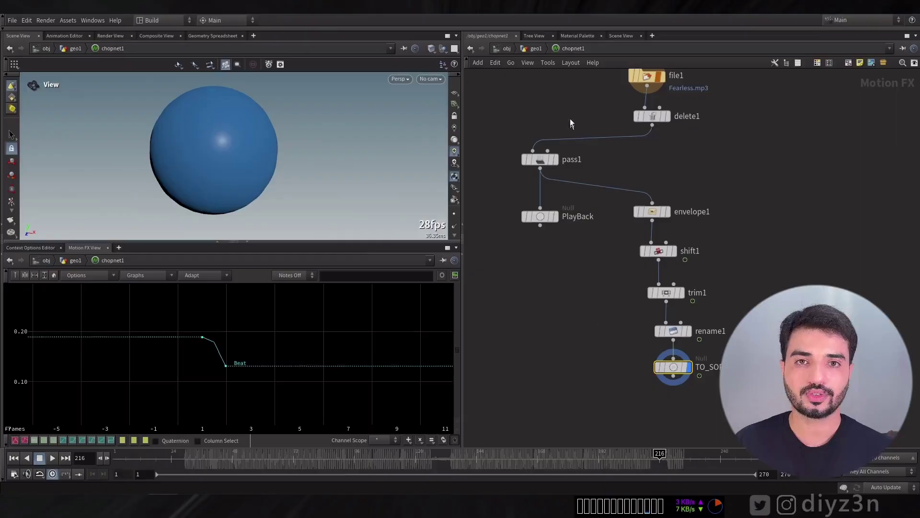
- Add a Pyro Source node in geo1, fed from channel1's output
left_click(536, 48)
left_click(655, 253)
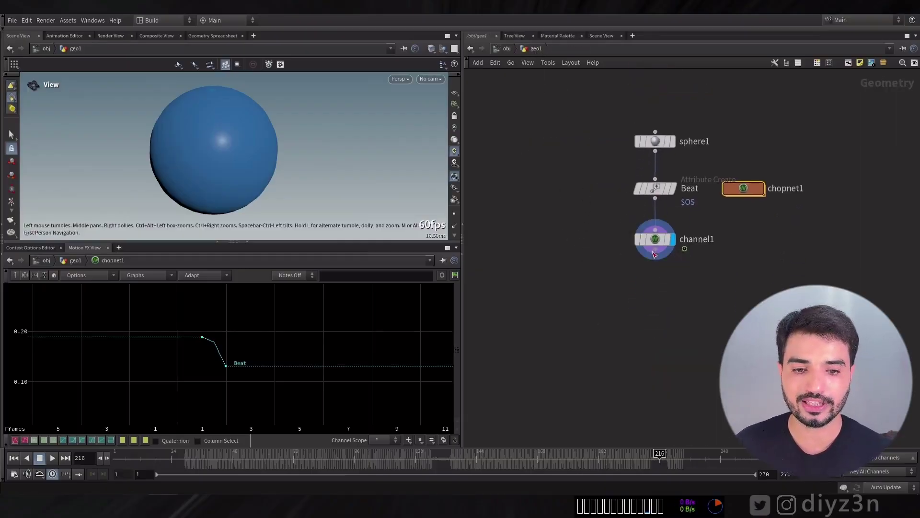
key("Tab")
type("pyr")
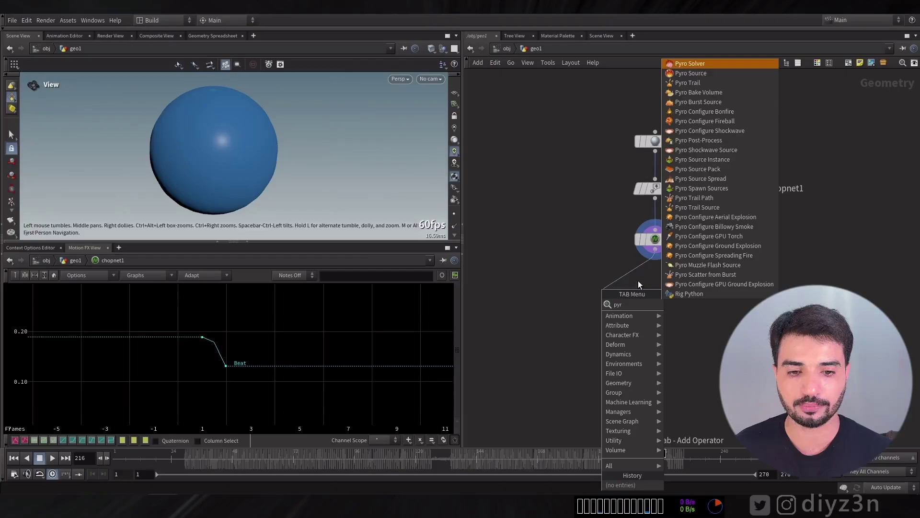
left_click(695, 73)
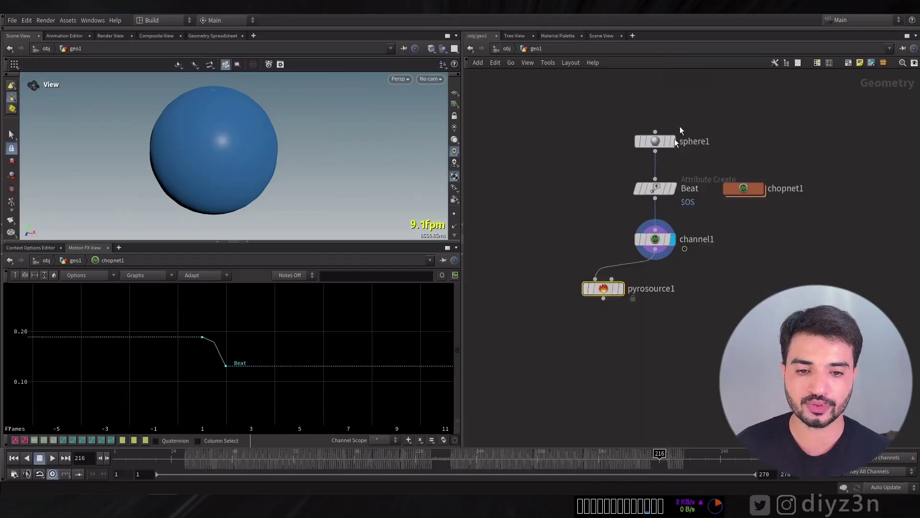
- Display the Pyro Source node with Mode Keep Input and review the sphere's settings
left_click(622, 288)
key("p")
scroll(265, 130, "down", 1)
left_click(455, 93)
left_click_drag(307, 108, 296, 130)
left_click(641, 135)
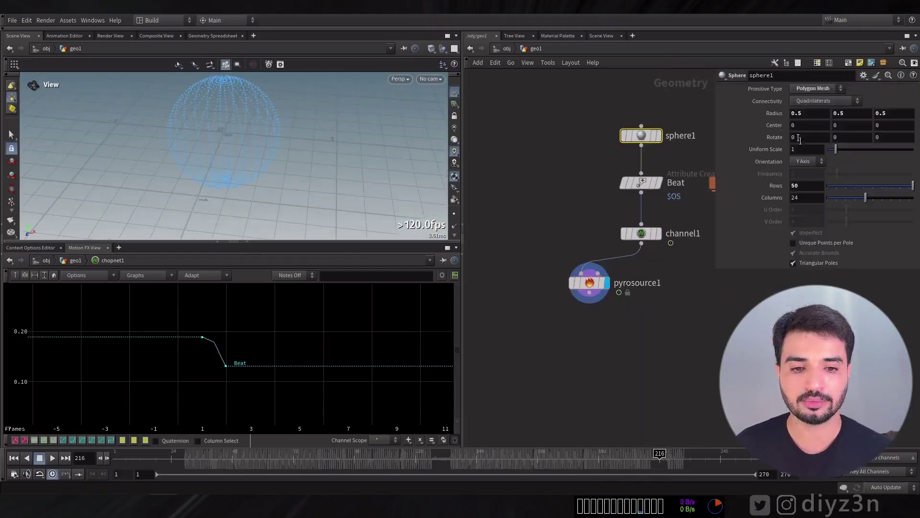
left_click(824, 127)
left_click(819, 134)
left_click(590, 293)
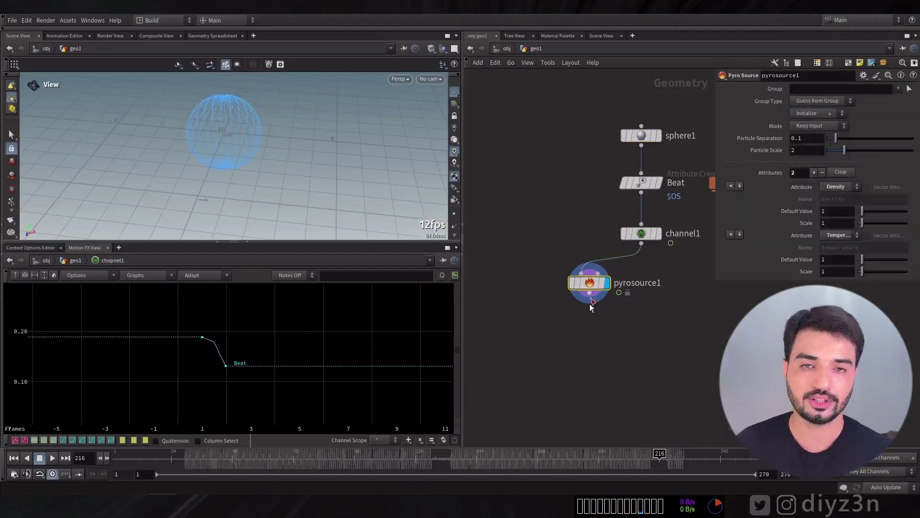
- Add a Volume Rasterize Attributes node after pyrosource1 and have it rasterize the density and temperature attributes
key("Tab")
type("ras")
left_click(664, 325)
left_click(601, 325)
left_click_drag(583, 325, 590, 325)
left_click(909, 115)
left_click(887, 141)
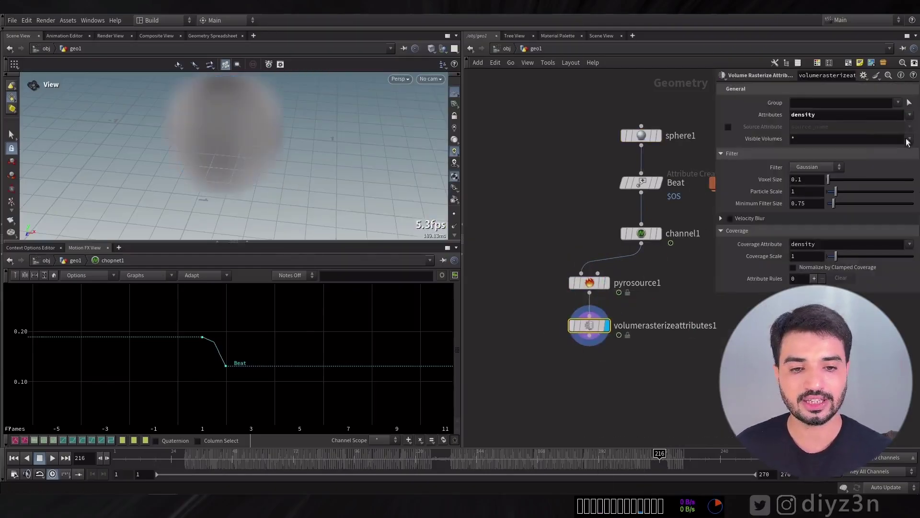
left_click(910, 115)
left_click(893, 164)
- Set the Volume Rasterize Attributes node's Particle Scale to 0.5 and Voxel Size to 0.05
left_click_drag(361, 164, 281, 148)
left_click_drag(837, 193, 836, 194)
left_click(807, 191)
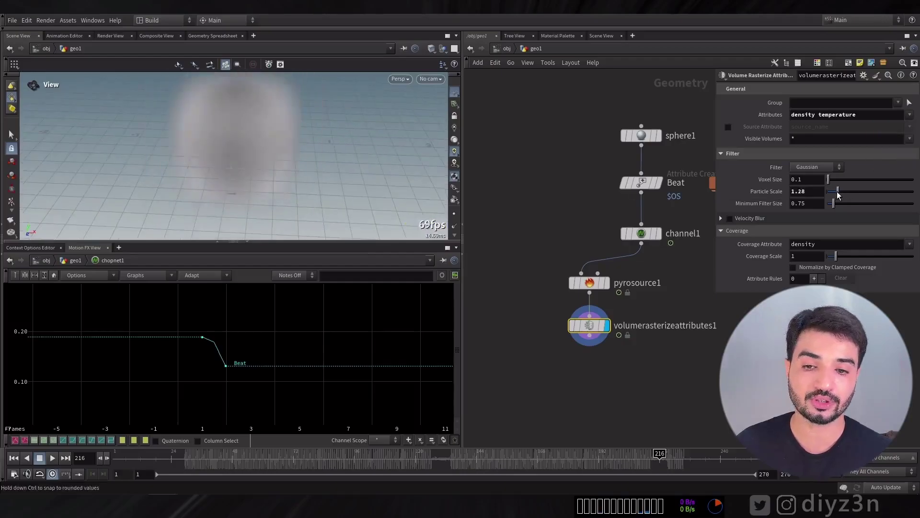
type(".5")
key("Return")
left_click_drag(266, 115, 283, 132)
- Try a lower Density Default Value on pyrosource1, then undo the change
left_click(590, 283)
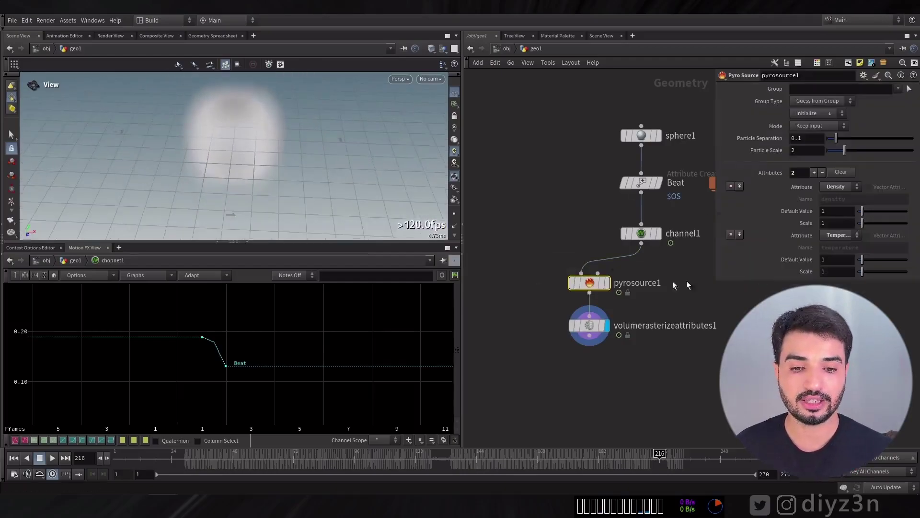
left_click_drag(862, 213, 809, 216)
key("ctrl+z")
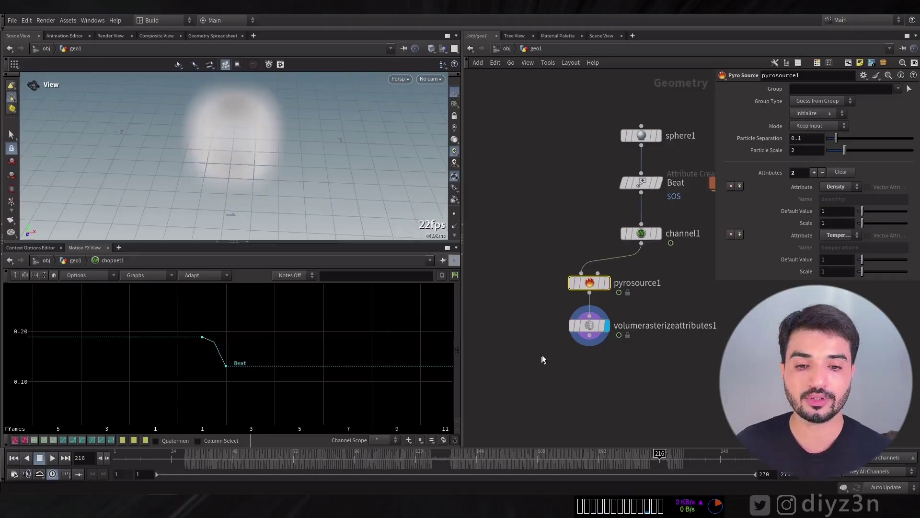
- Add a Pyro Solver node fed from the Volume Rasterize Attributes output and display it
middle_click_drag(542, 354, 507, 272)
left_click(555, 251)
key("Tab")
type("pyro")
left_click(668, 57)
left_click(549, 292)
- Play the pyro simulation and review the Pyro Solver's collision and sourcing settings
left_click(54, 459)
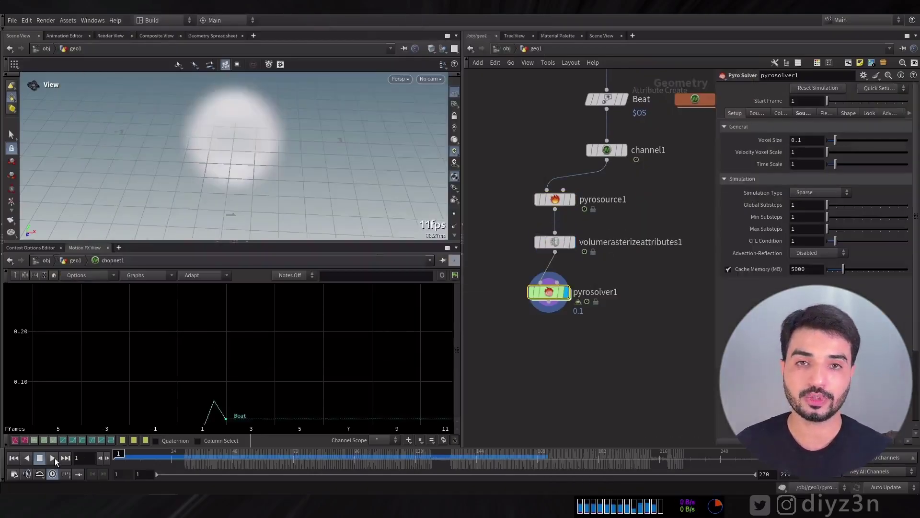
left_click(18, 458)
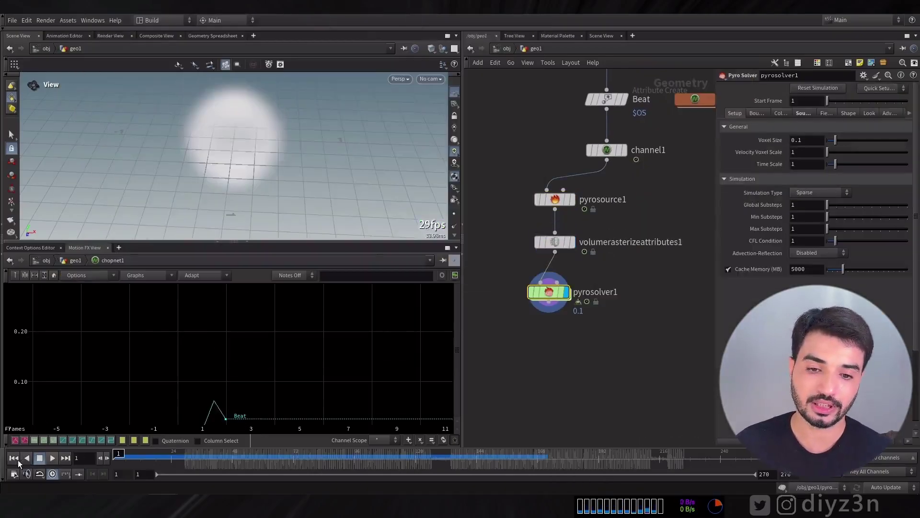
left_click(786, 114)
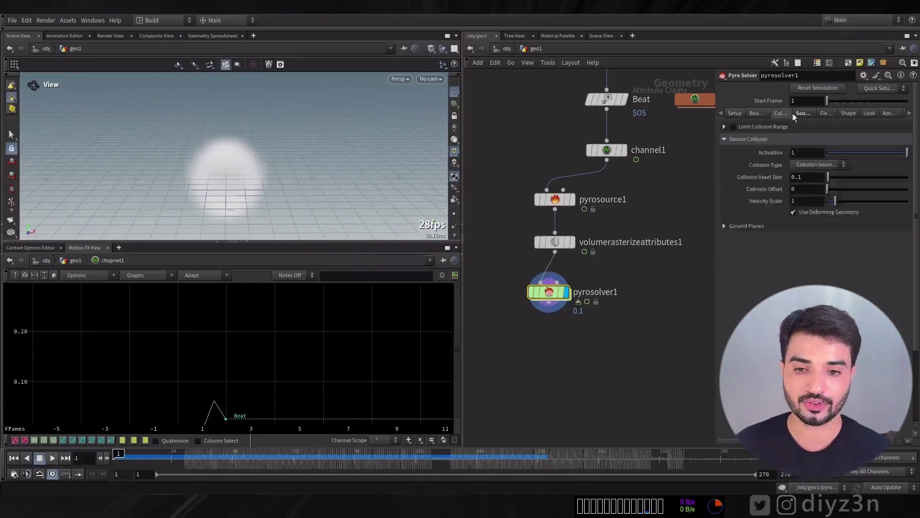
left_click(803, 113)
left_click(52, 458)
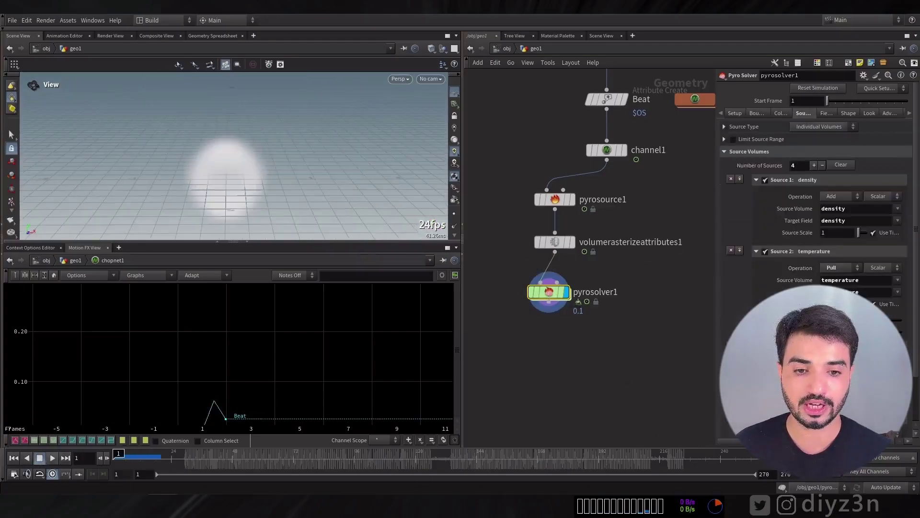
left_click(40, 458)
- Align the Pyro Solver directly beneath the Volume Rasterize Attributes node and open the rasterize node's settings
left_click_drag(548, 291, 565, 292)
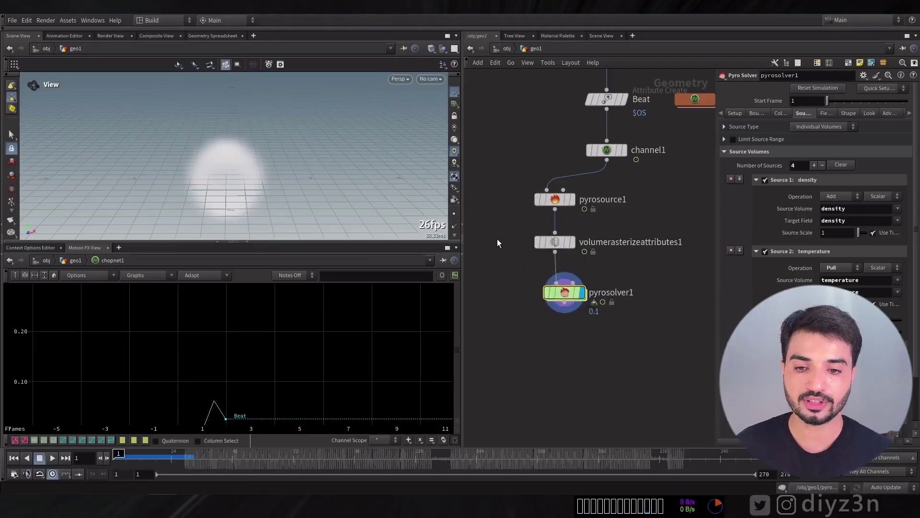
left_click_drag(567, 245, 568, 252)
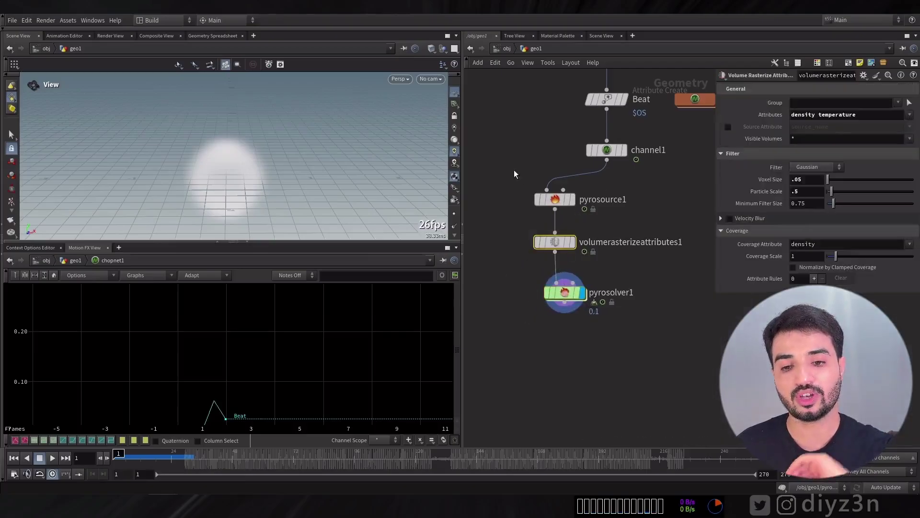
- Drive pyrosource1's Density Default Value with a Relative CHOP Reference to the Beat channel
left_click_drag(513, 173, 565, 205)
middle_click_drag(329, 351, 302, 295)
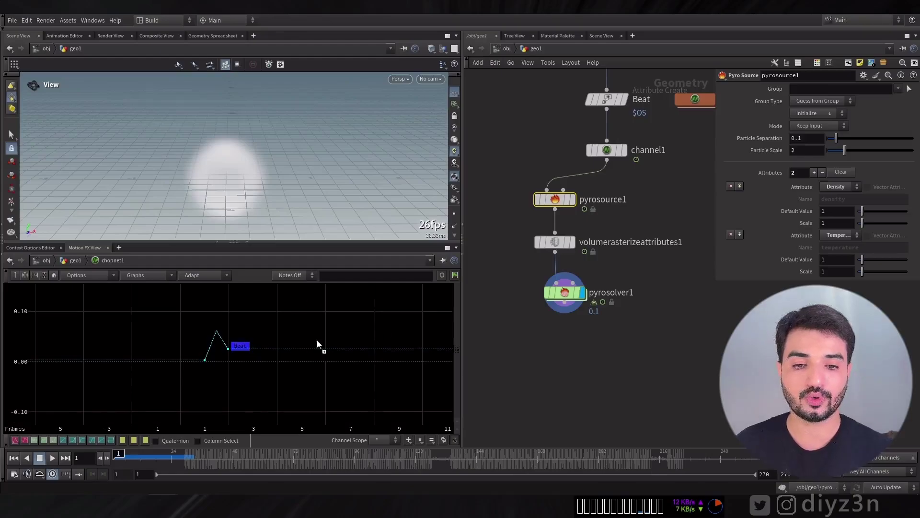
right_click(835, 214)
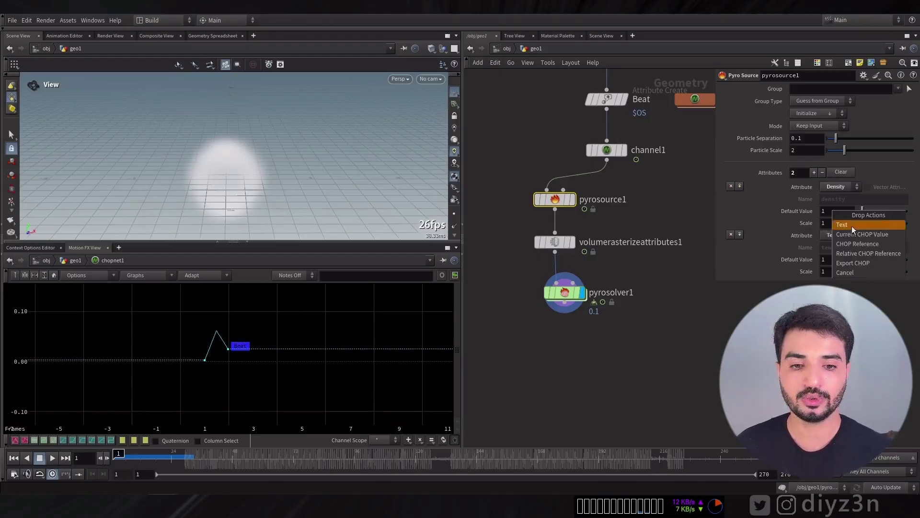
left_click(873, 253)
left_click_drag(719, 212, 648, 216)
left_click(734, 211)
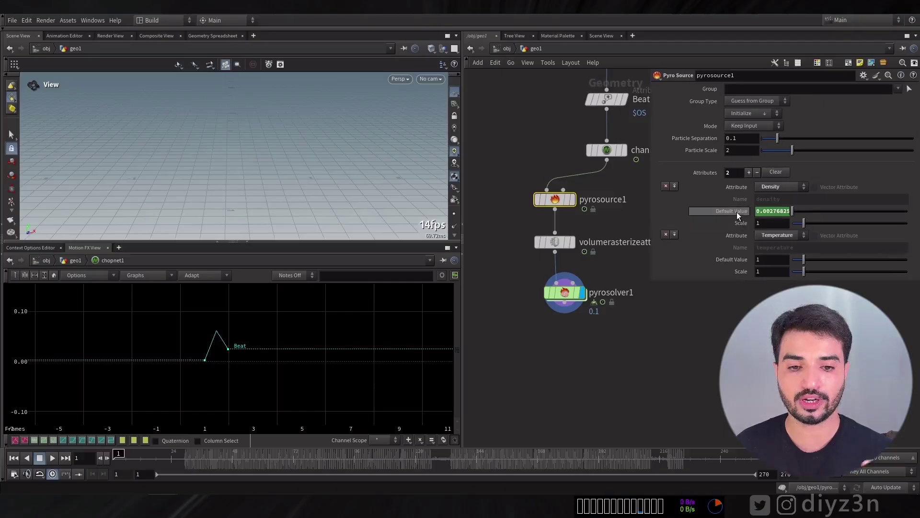
- Drive pyrosource1's Temperature Default Value with a Relative CHOP Reference to the Beat channel and play the simulation
left_click(246, 347)
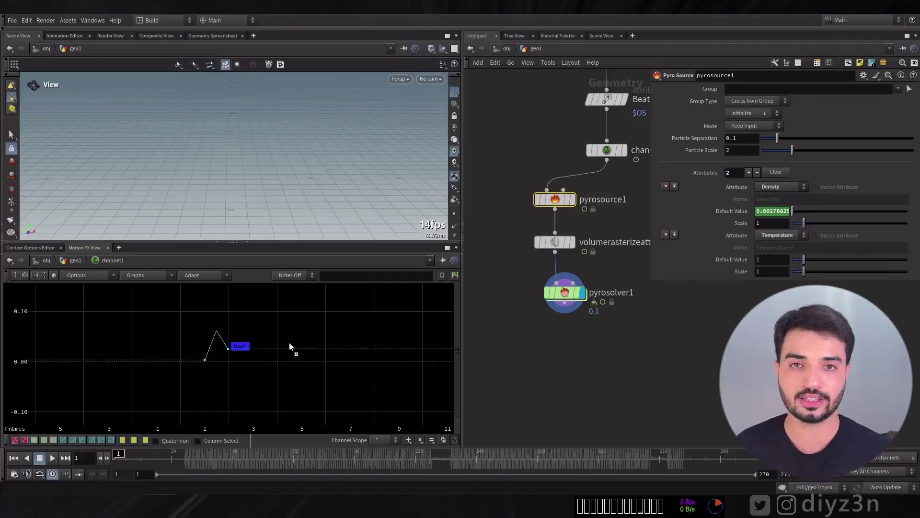
left_click_drag(734, 282, 769, 262)
left_click(787, 297)
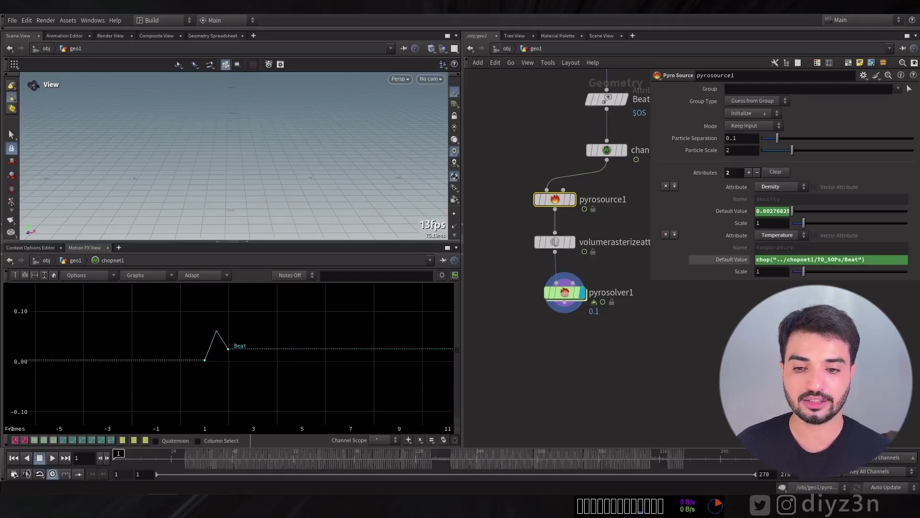
left_click(732, 259)
left_click(50, 457)
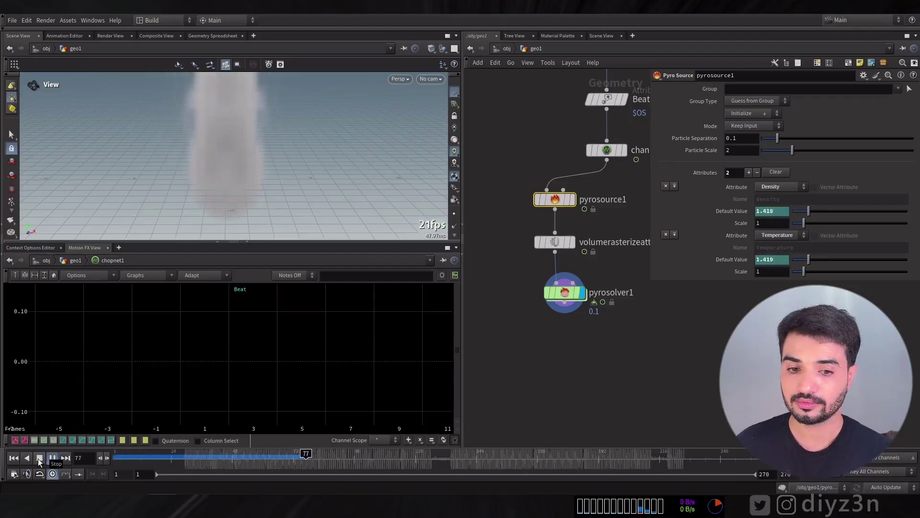
left_click(39, 458)
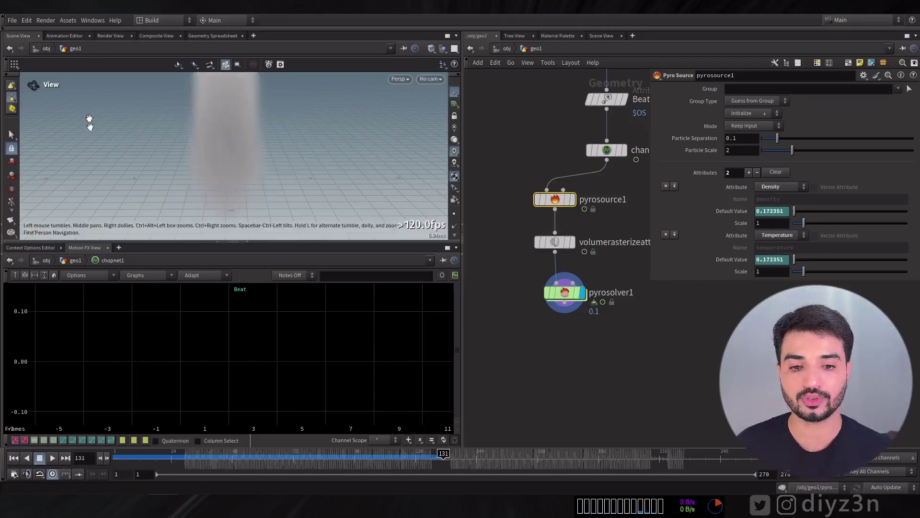
- Inspect channel1's point attributes in the Geometry Spreadsheet, sorted by Beat, and check the values at frame 35
left_click(207, 36)
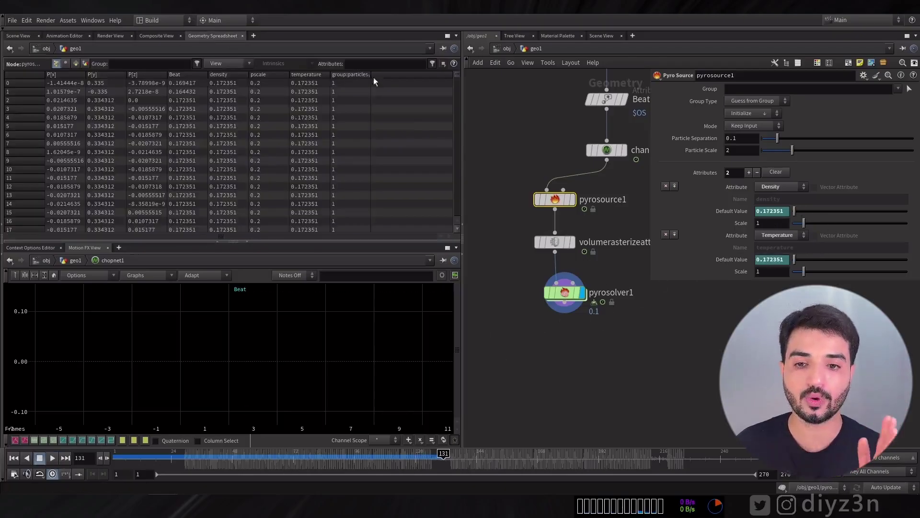
left_click(607, 150)
left_click(204, 75)
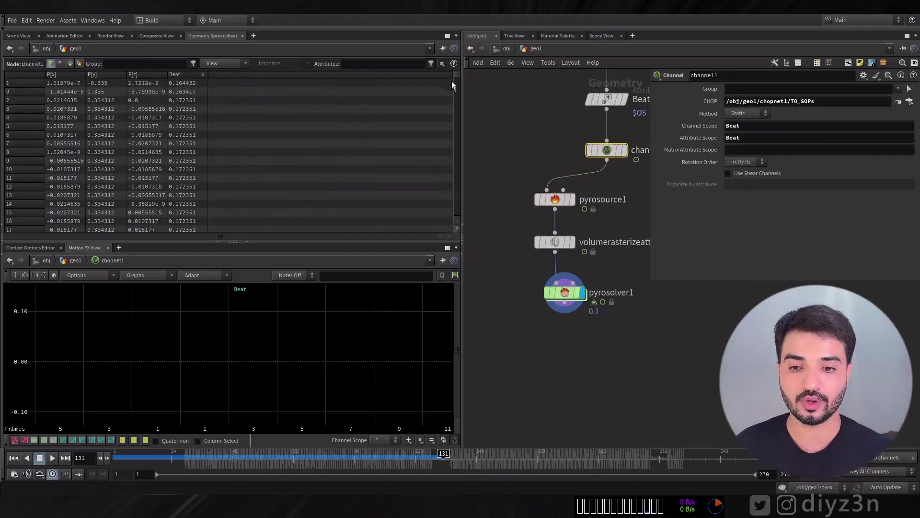
left_click(197, 459)
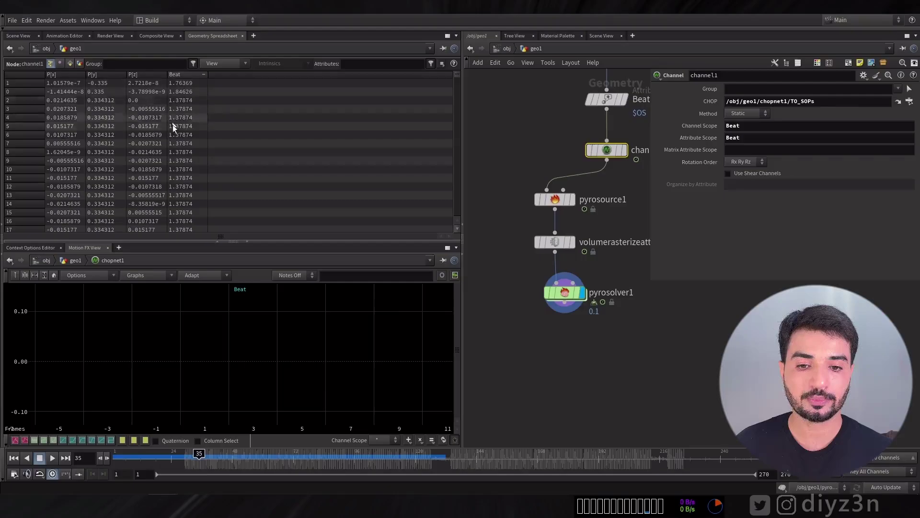
- Append "> 1" to the Beat expressions in pyrosource1's Density and Temperature Default Values
left_click(18, 36)
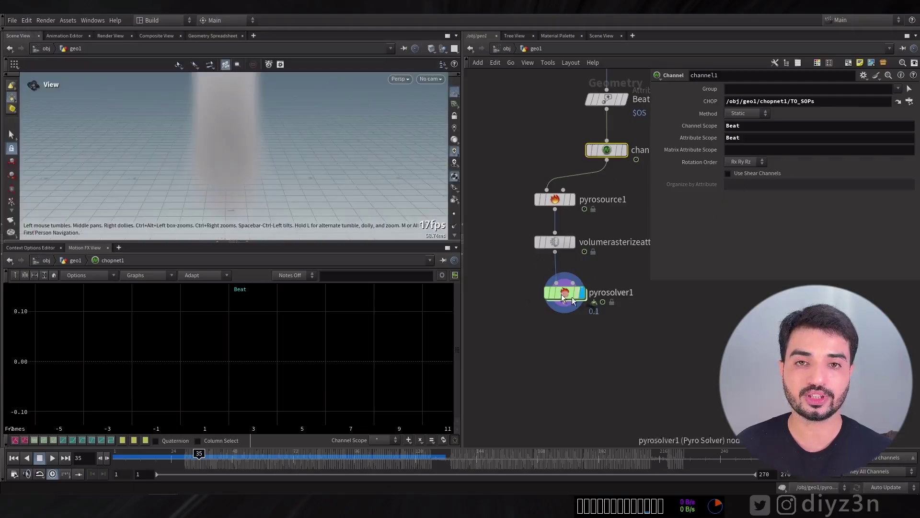
left_click_drag(562, 254, 563, 257)
left_click_drag(520, 192, 656, 214)
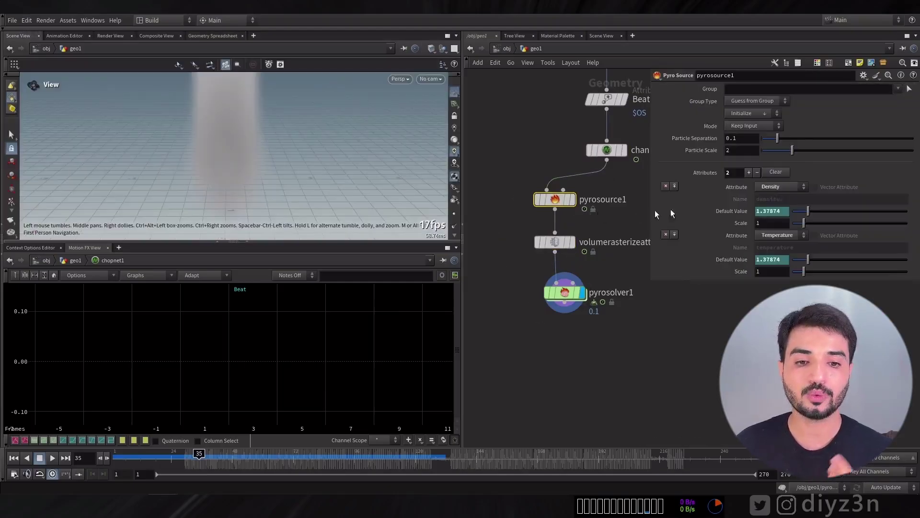
left_click(749, 212)
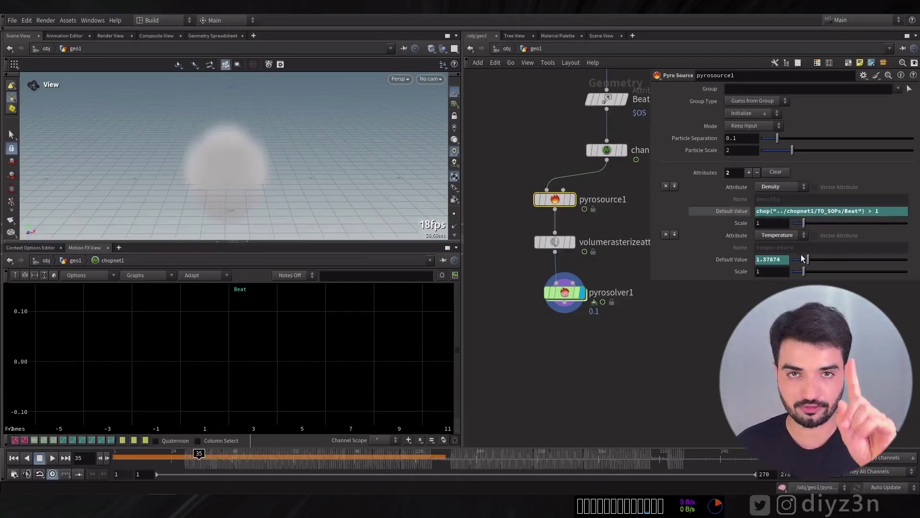
left_click(739, 263)
left_click(897, 260)
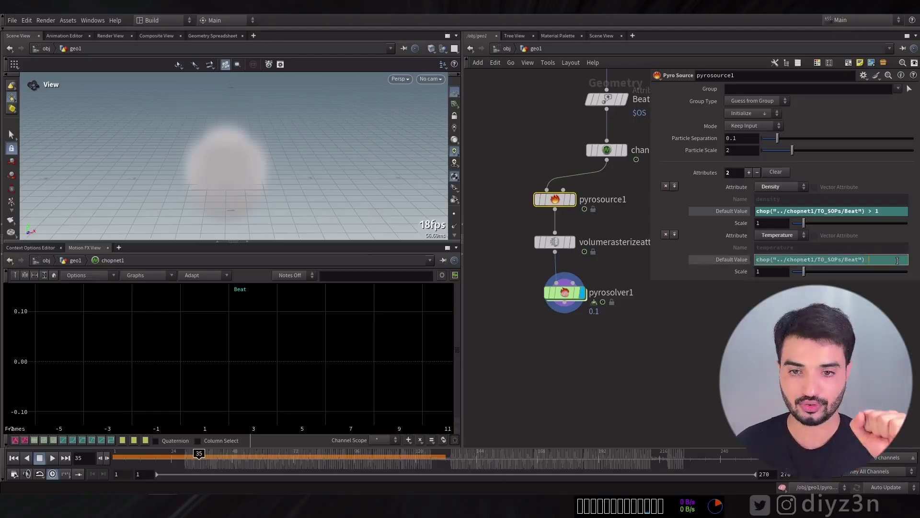
type("> 1")
- Display the Volume Rasterize Attributes output, then scrub and play the timeline from frame 1 to review the beat-driven emission
left_click(572, 199)
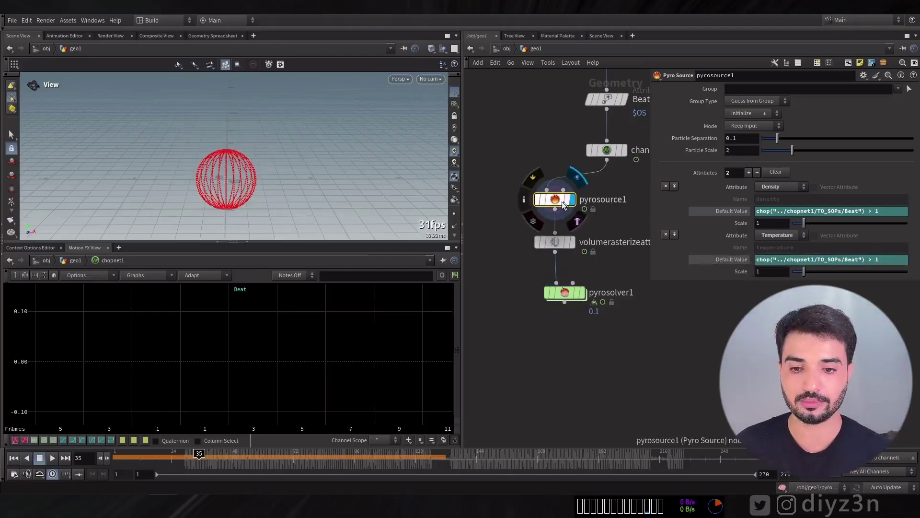
left_click(572, 242)
left_click(555, 242)
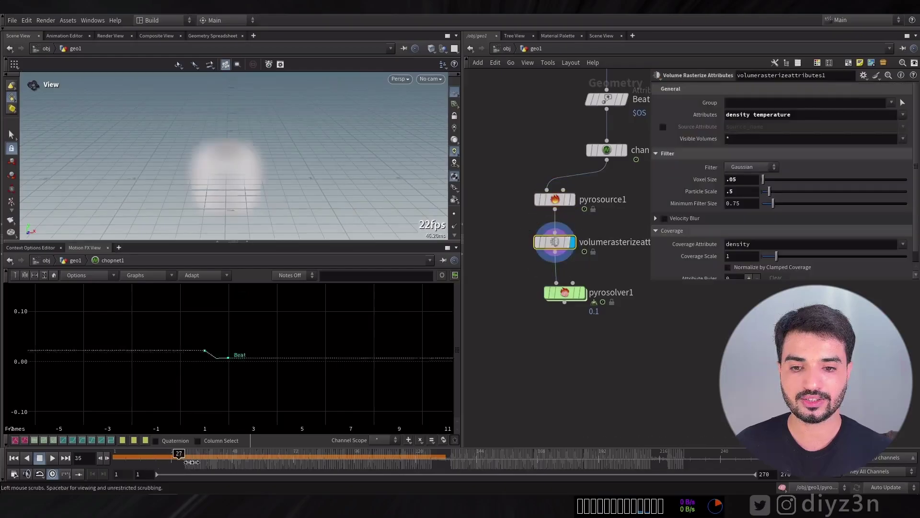
left_click_drag(199, 455, 349, 465)
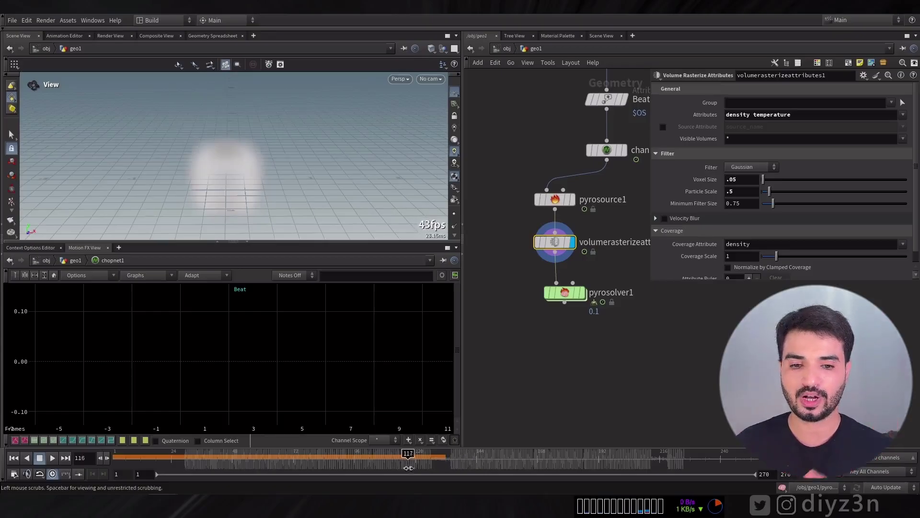
left_click_drag(408, 468, 433, 469)
key("ctrl+Up")
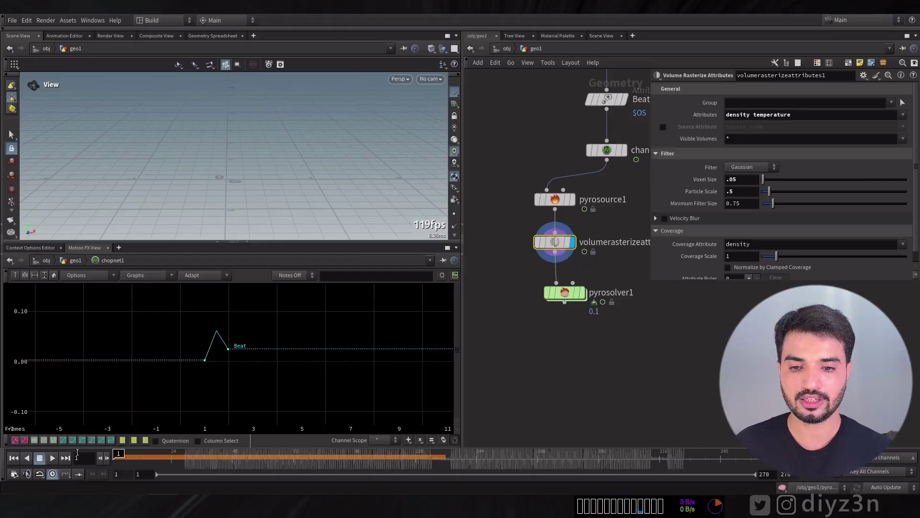
left_click(53, 458)
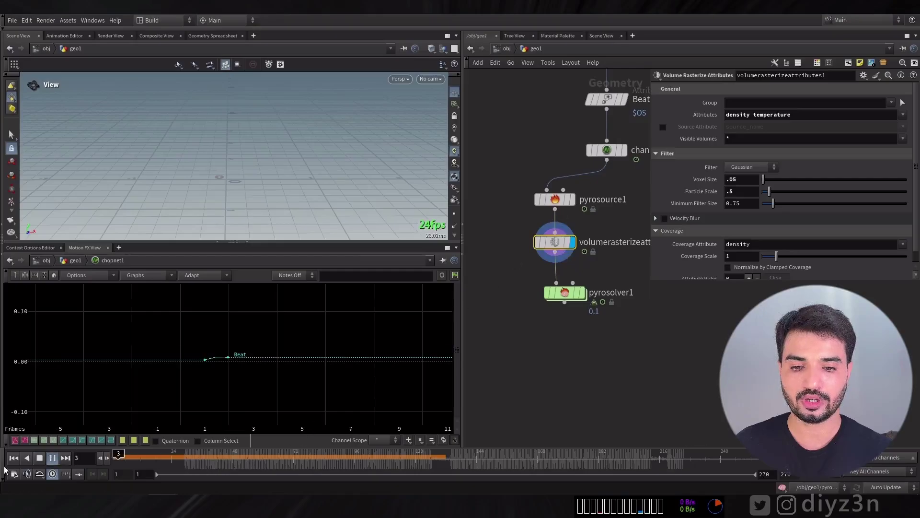
left_click(39, 458)
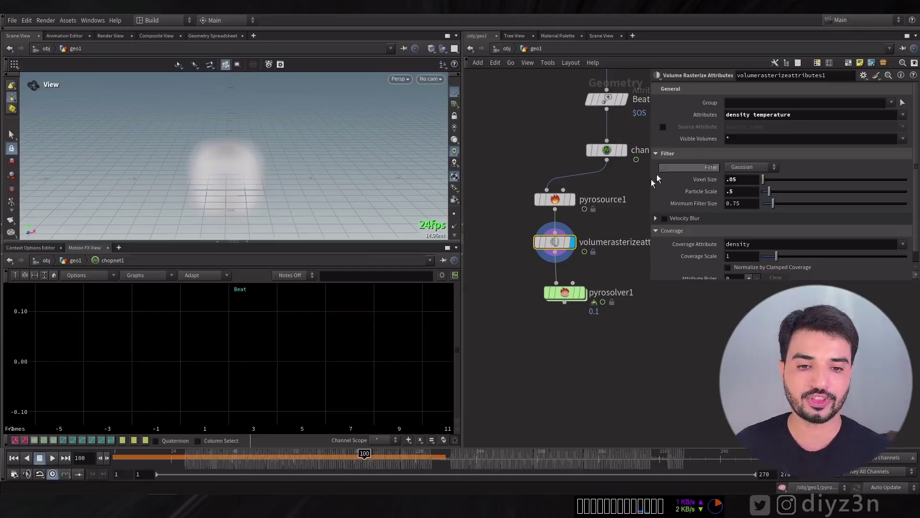
- Raise the threshold in pyrosource1's Density Default Value expression to "> 2", trying 1.5 first, and play the timeline to test it
left_click(555, 199)
left_click(882, 212)
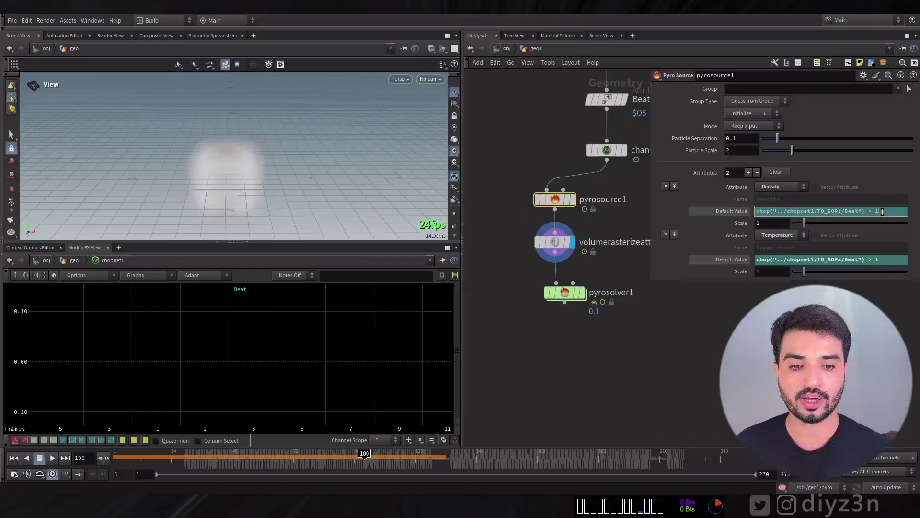
key("Return")
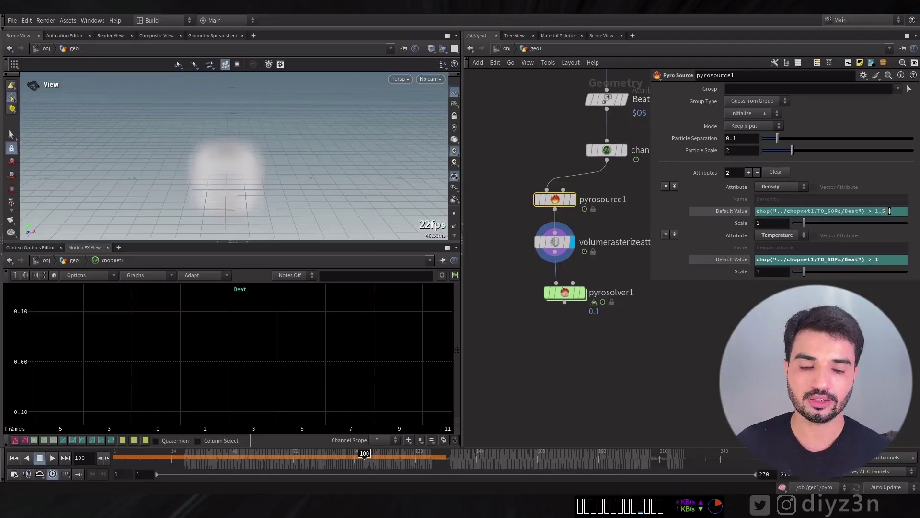
key("Return")
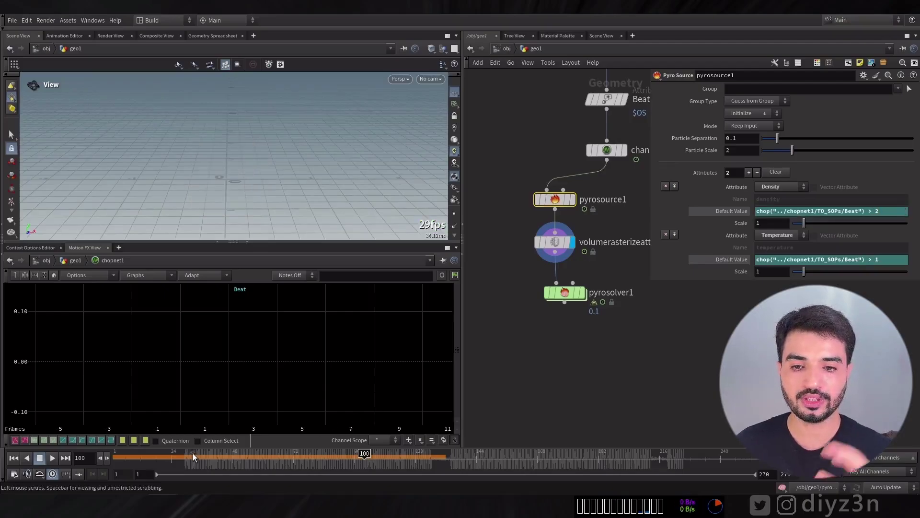
left_click(179, 456)
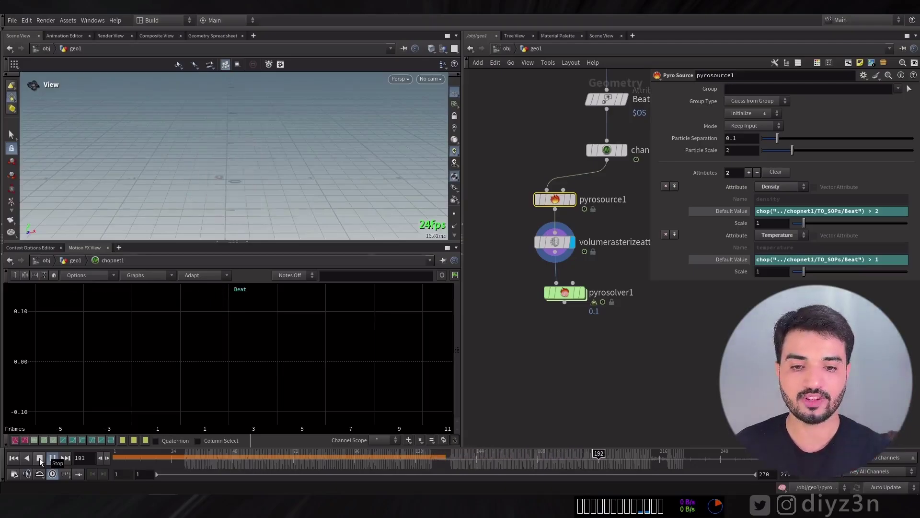
left_click(40, 458)
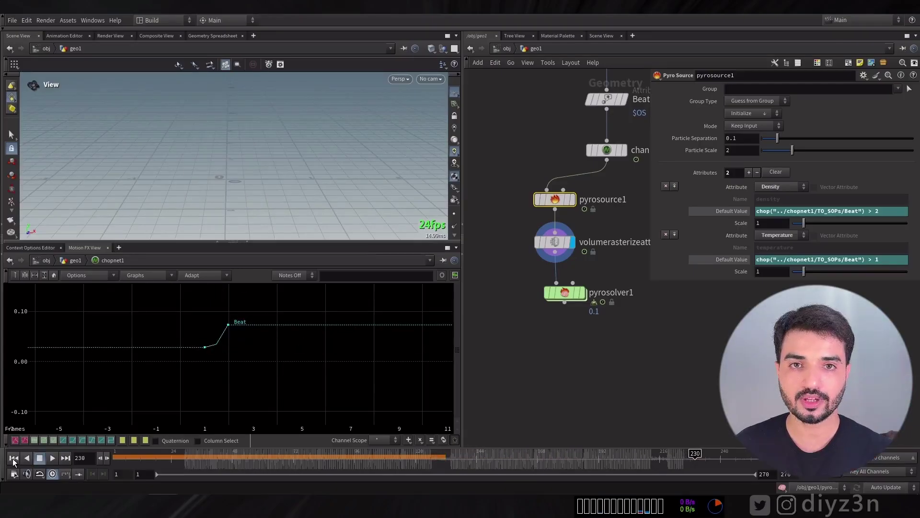